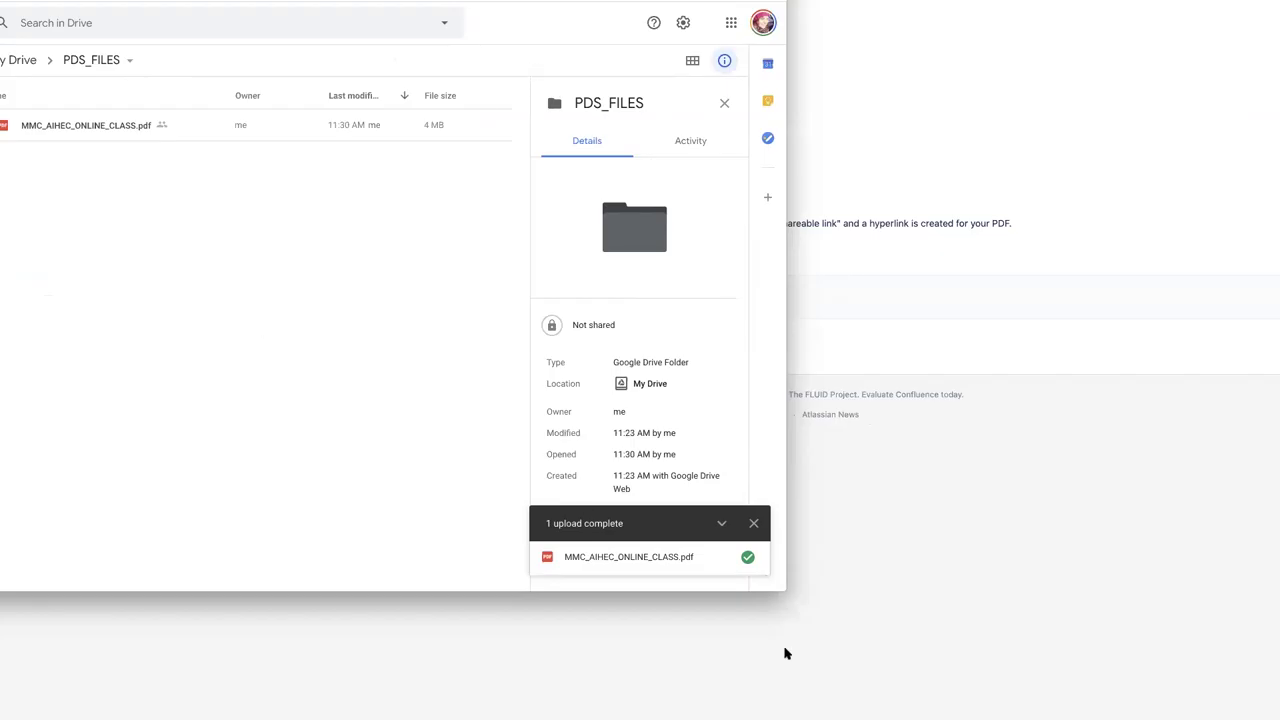
- Enlarge the browser window that shows the PDS_FILES folder
{"action": "left_click_drag", "start_coordinate": [780, 583], "coordinate": [1133, 719]}
{"action": "key", "text": "super+Tab"}
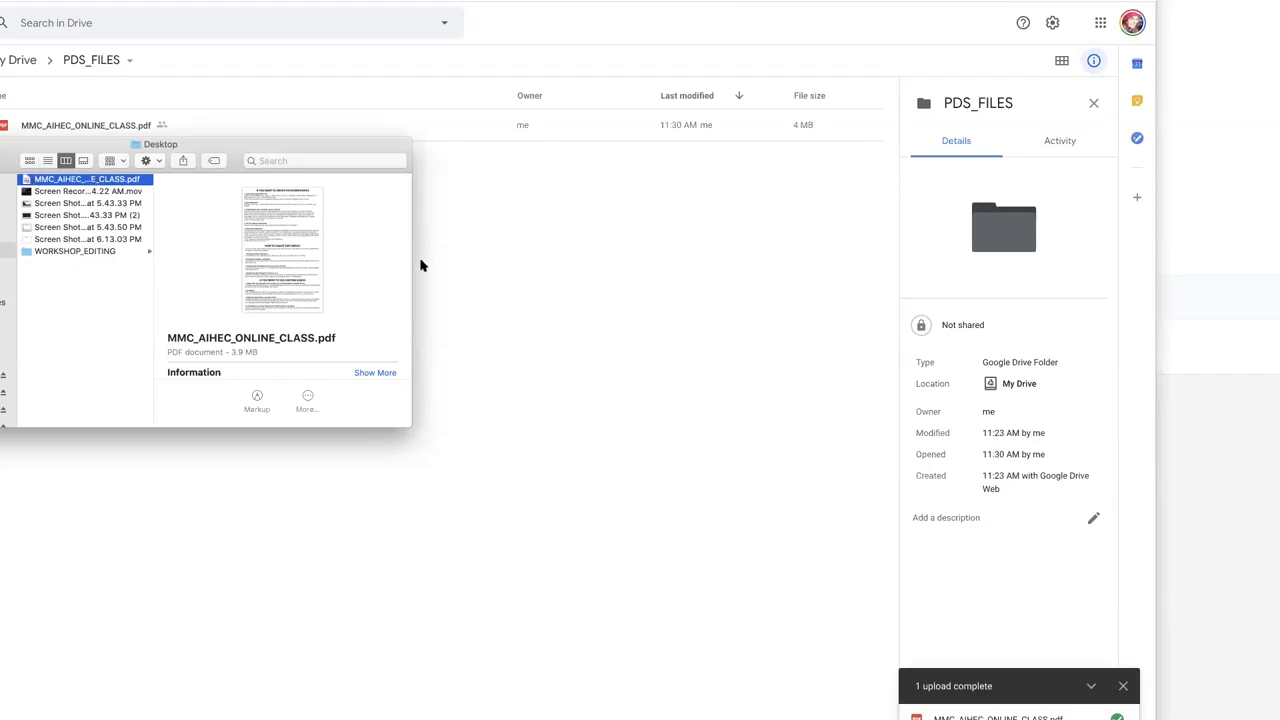
{"action": "left_click", "coordinate": [543, 291]}
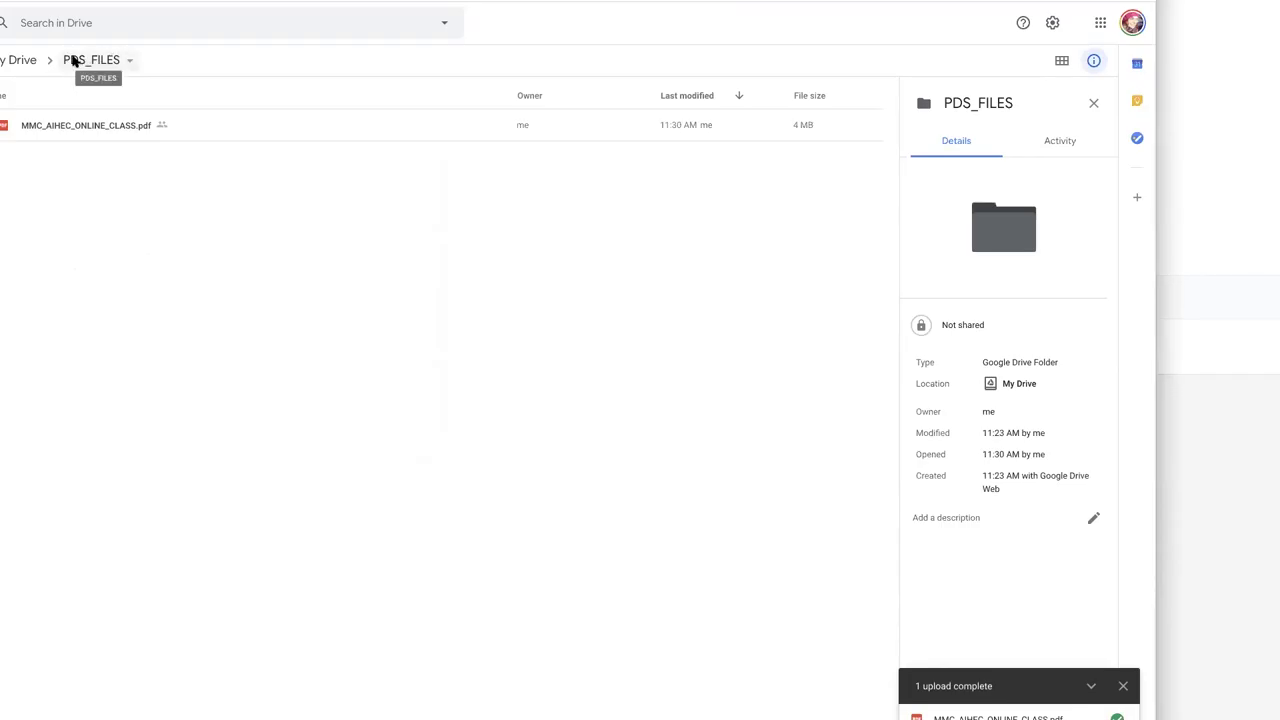
{"action": "right_click", "coordinate": [155, 272]}
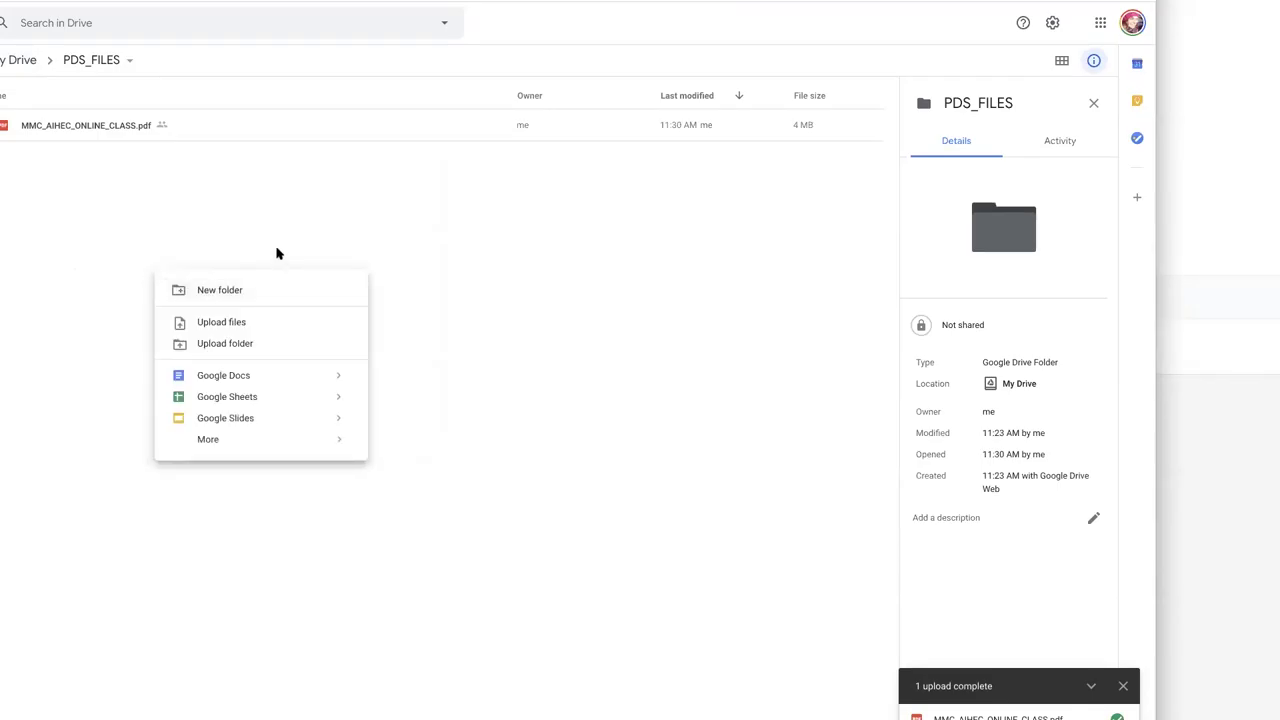
{"action": "left_click", "coordinate": [93, 170]}
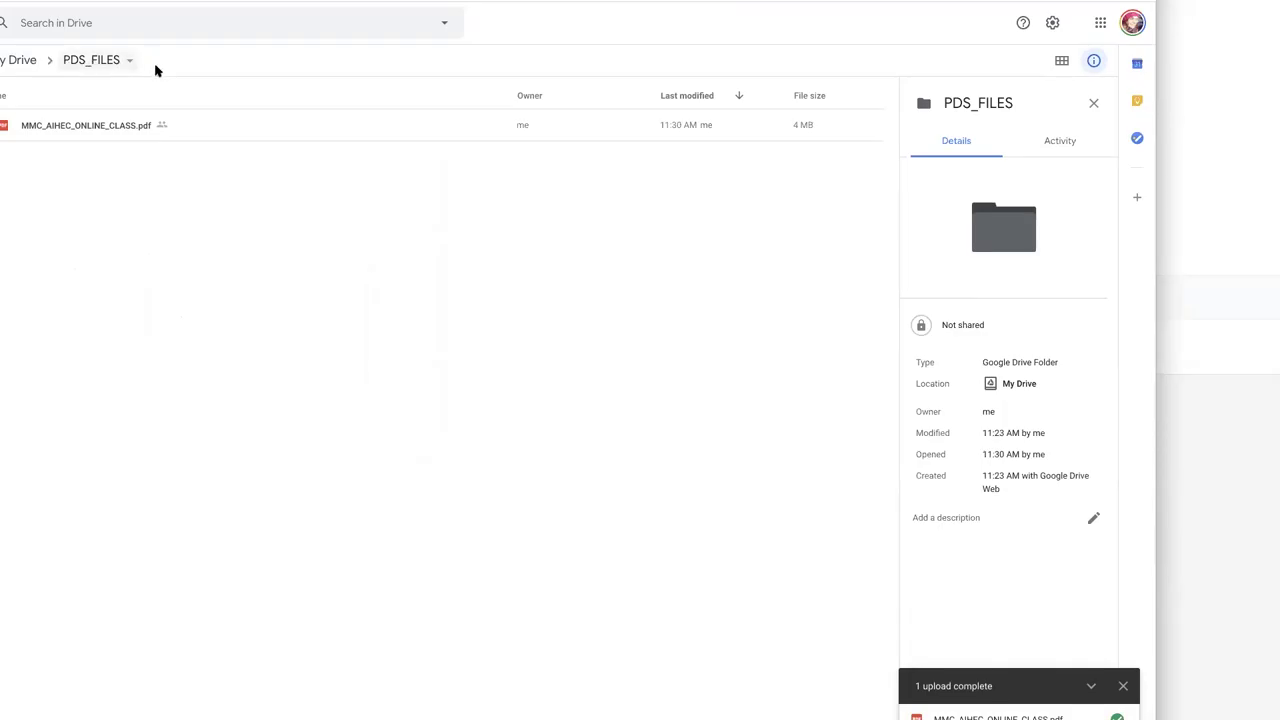
- Copy the shareable link of MMC_AIHEC_ONLINE_CLASS.pdf, keeping access as Viewer for anyone with the link
{"action": "right_click", "coordinate": [83, 124]}
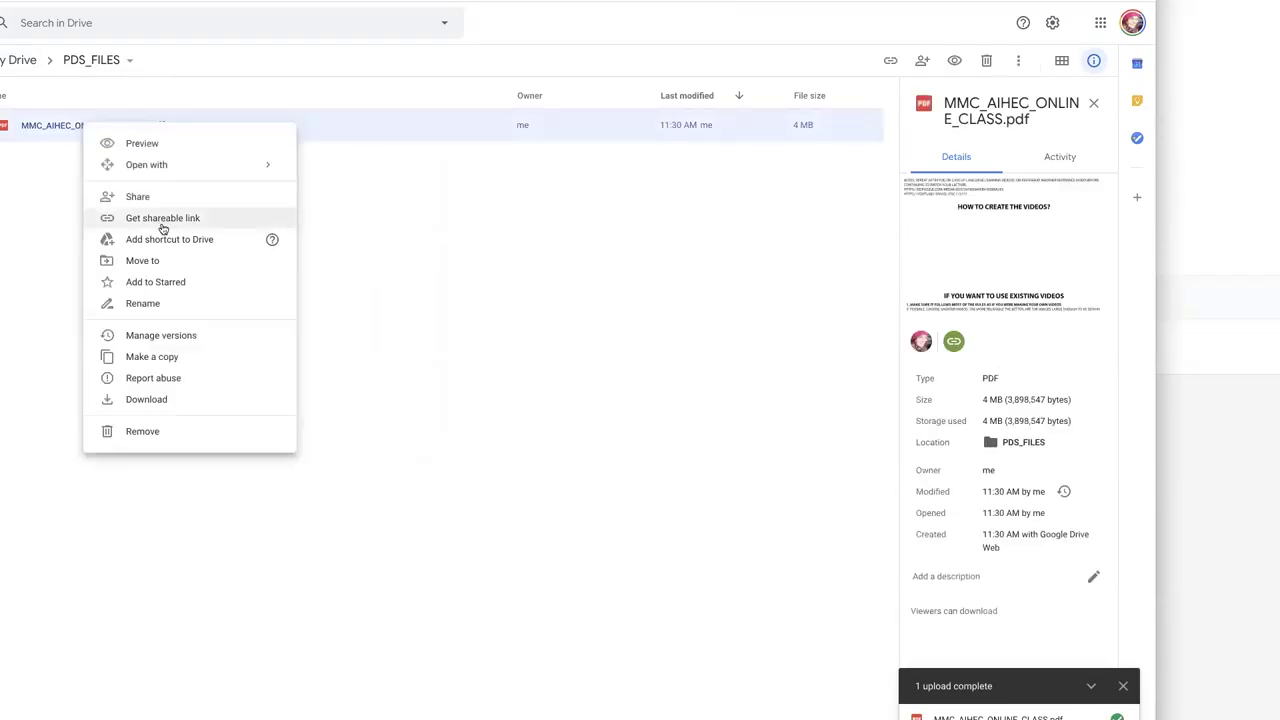
{"action": "left_click", "coordinate": [195, 220]}
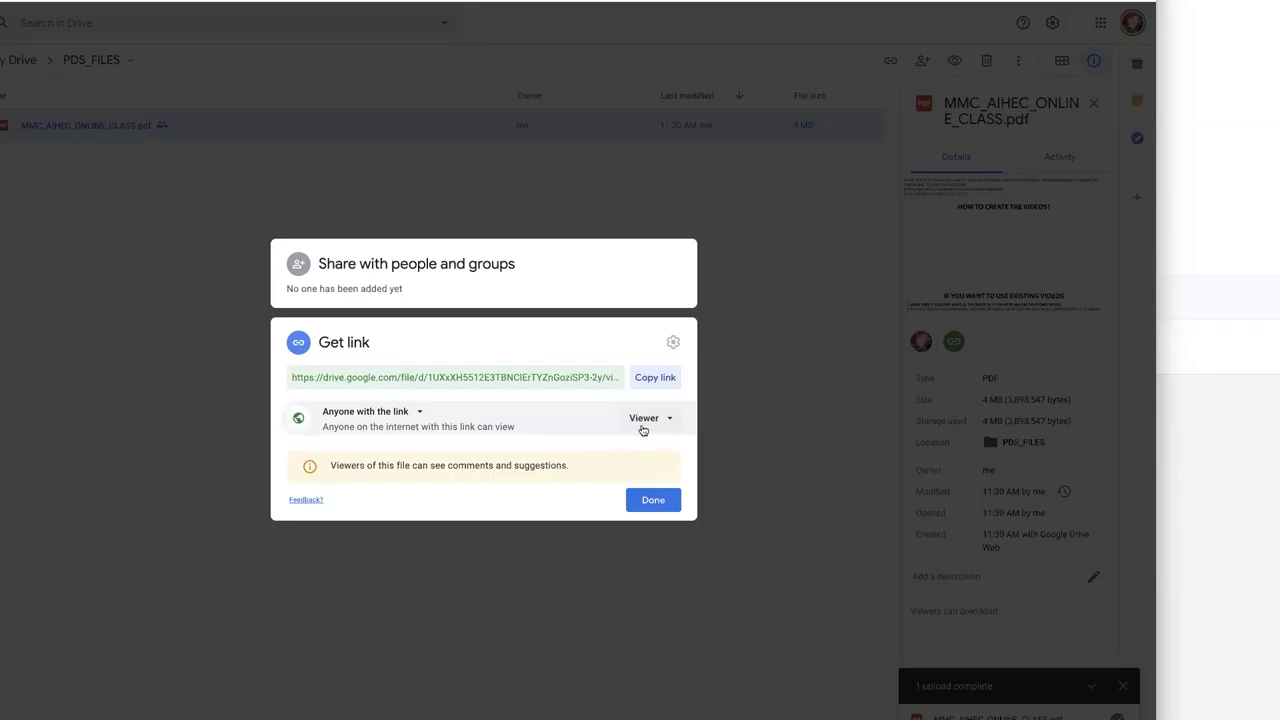
{"action": "left_click", "coordinate": [672, 420]}
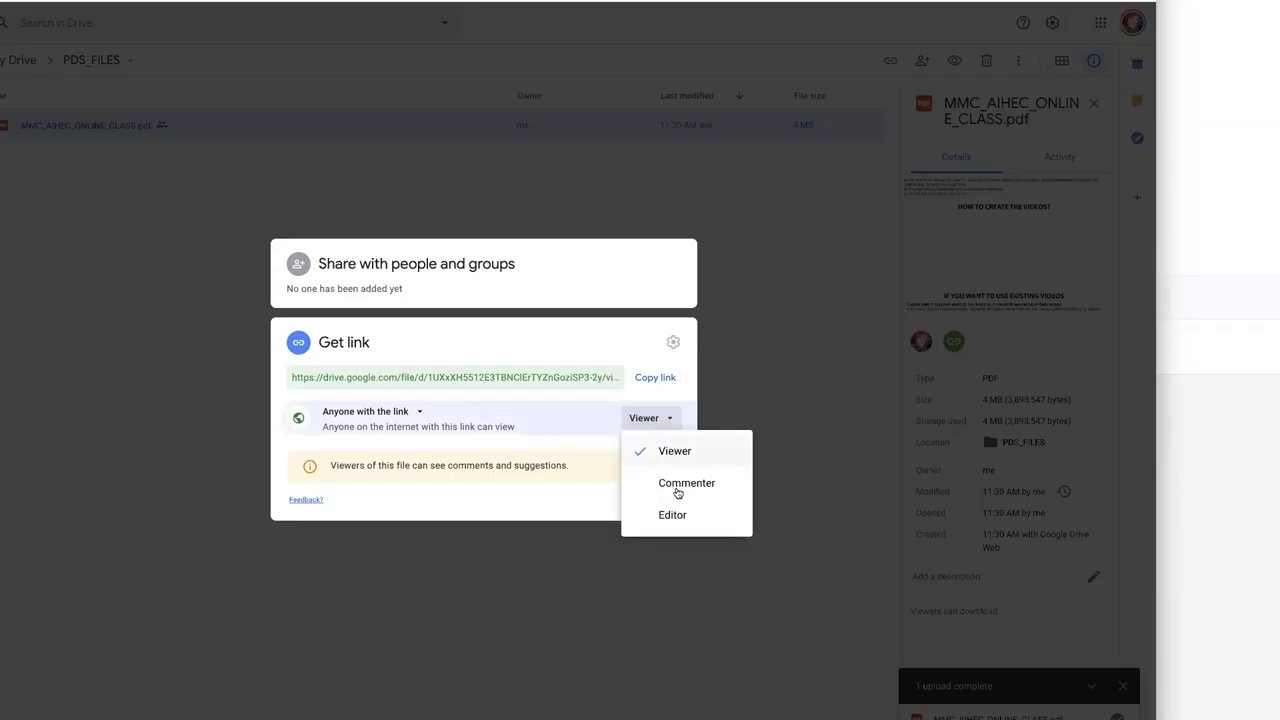
{"action": "left_click", "coordinate": [668, 418]}
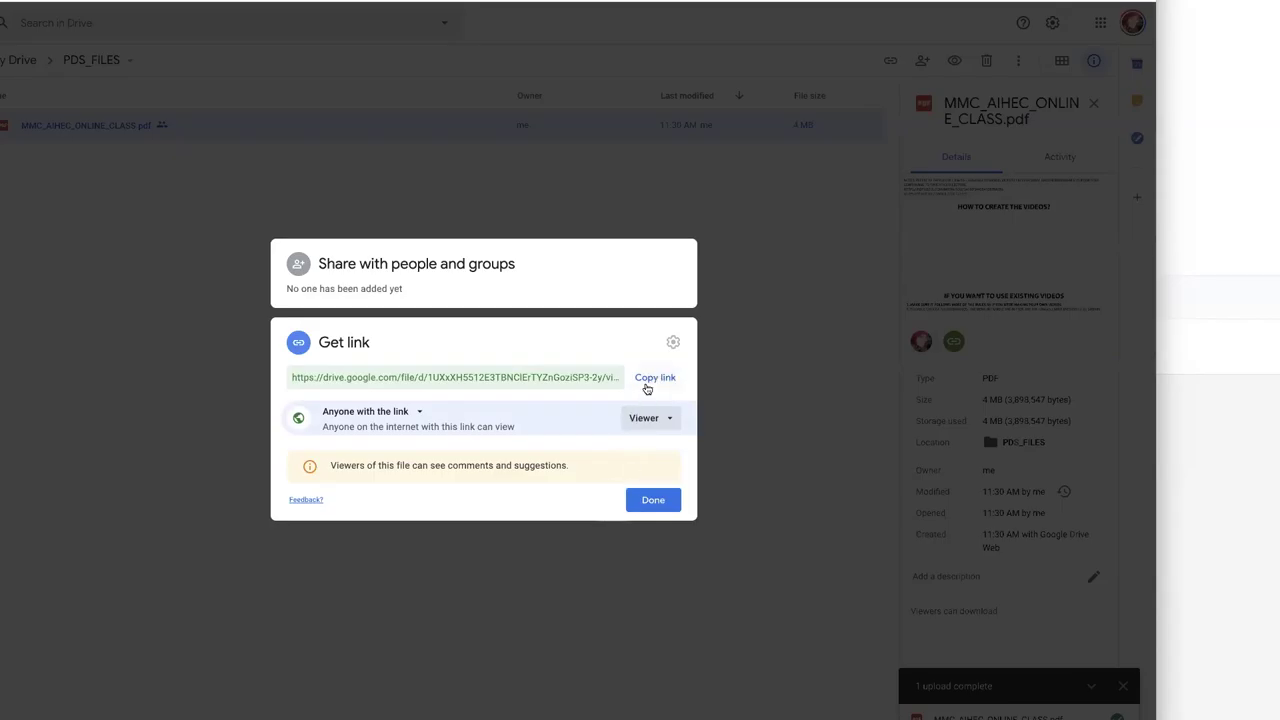
{"action": "left_click", "coordinate": [646, 380]}
{"action": "left_click", "coordinate": [653, 500]}
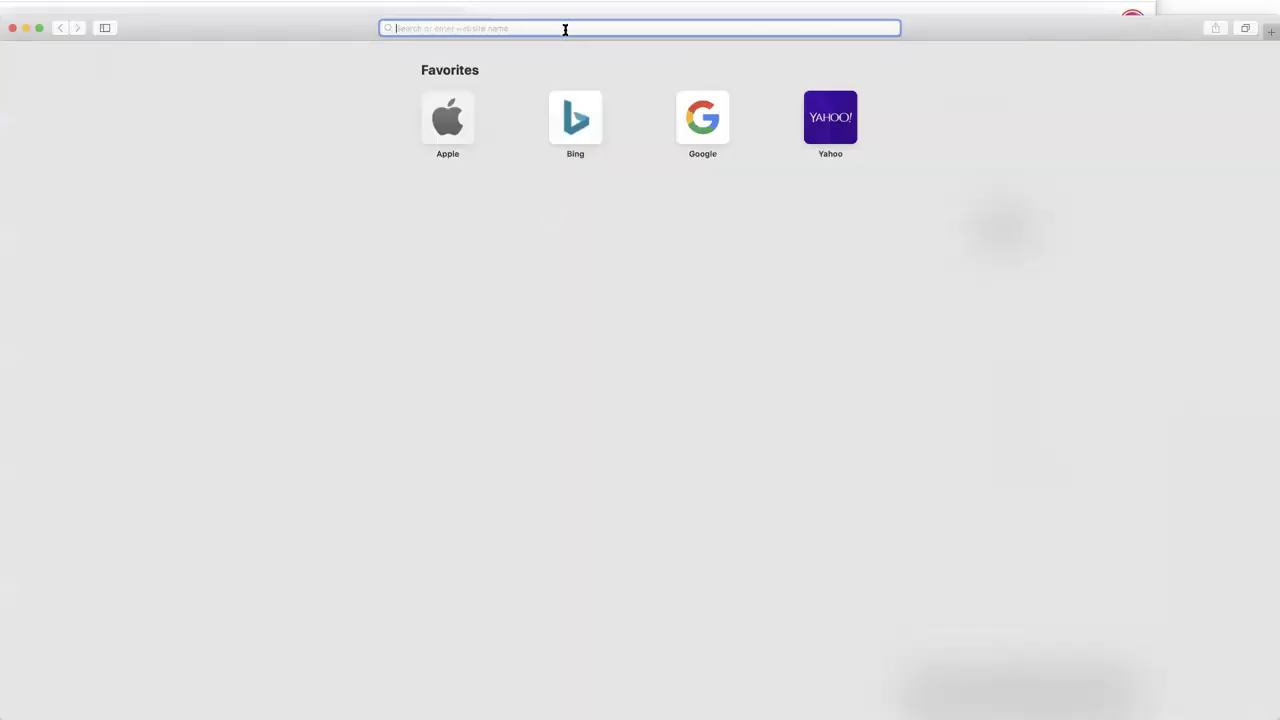
- Check the copied link in a Safari window by looking through the shared PDF, and close that window
{"action": "key", "text": "super+v"}
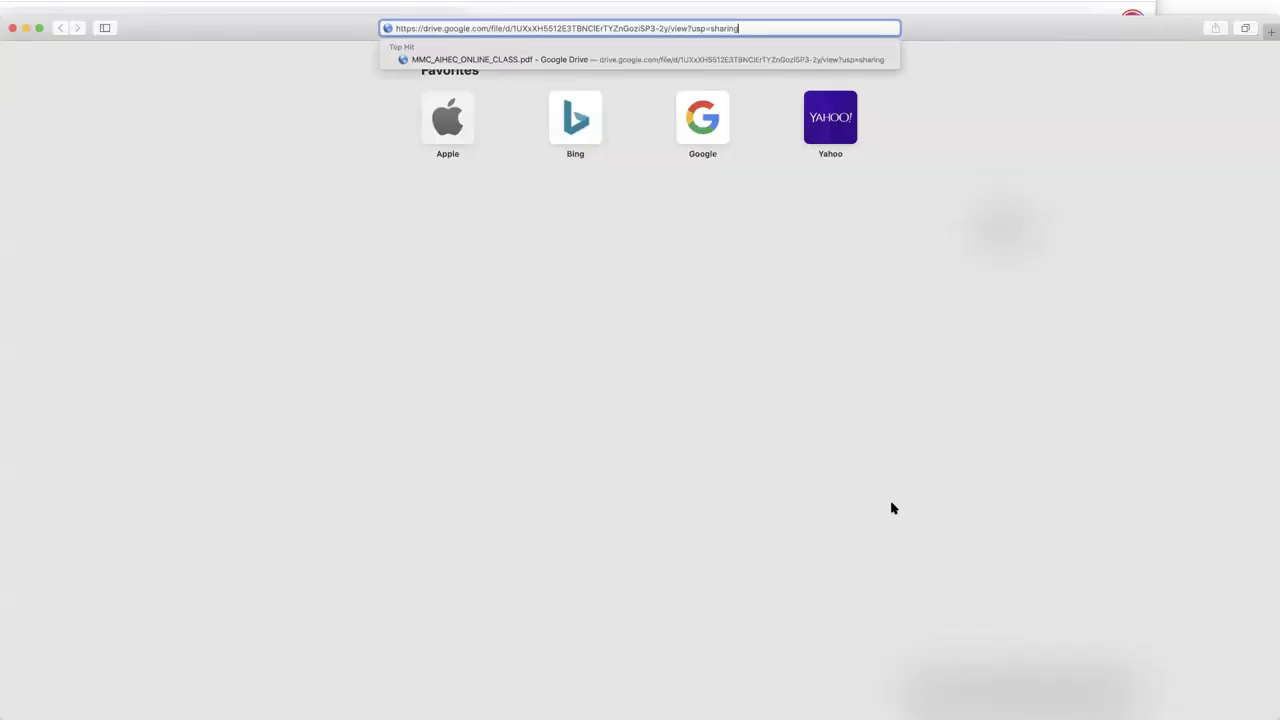
{"action": "key", "text": "Return"}
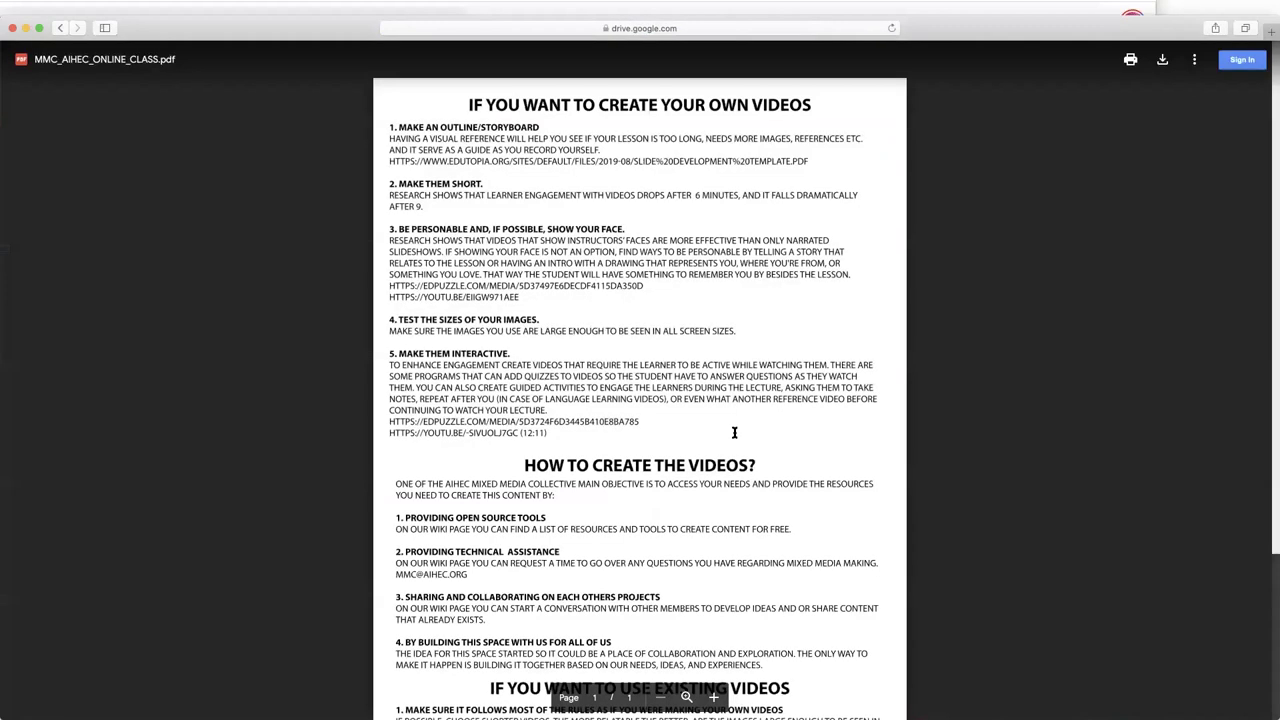
{"action": "scroll", "coordinate": [734, 432], "scroll_direction": "down", "scroll_amount": 5}
{"action": "scroll", "coordinate": [734, 432], "scroll_direction": "up", "scroll_amount": 3}
{"action": "scroll", "coordinate": [734, 432], "scroll_direction": "down", "scroll_amount": 3}
{"action": "scroll", "coordinate": [734, 432], "scroll_direction": "up", "scroll_amount": 5}
{"action": "left_click_drag", "start_coordinate": [1240, 463], "coordinate": [1268, 463]}
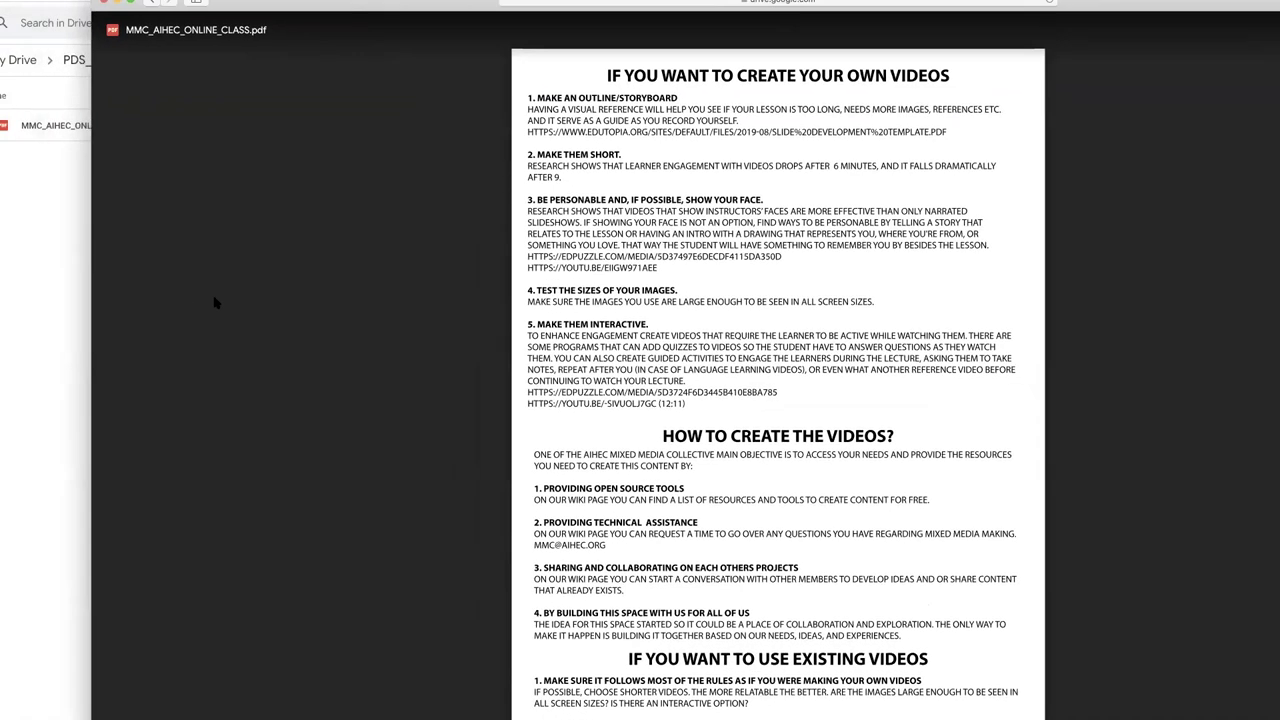
{"action": "left_click", "coordinate": [106, 3]}
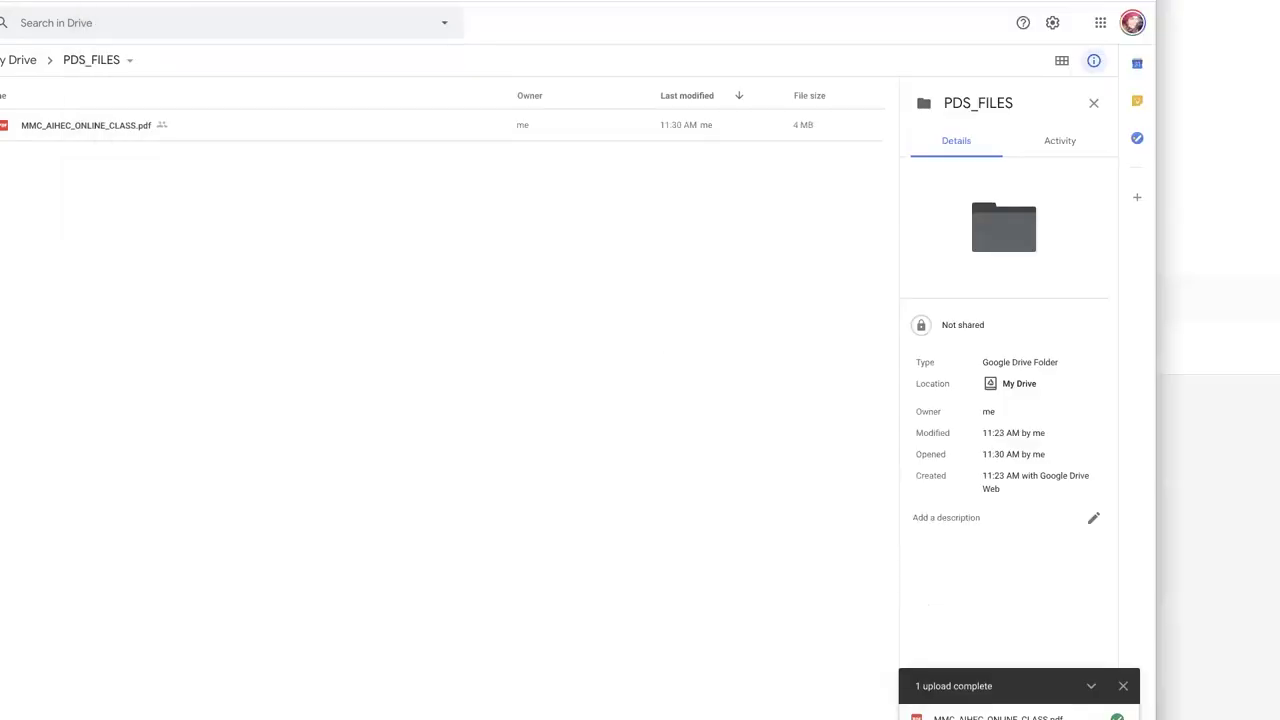
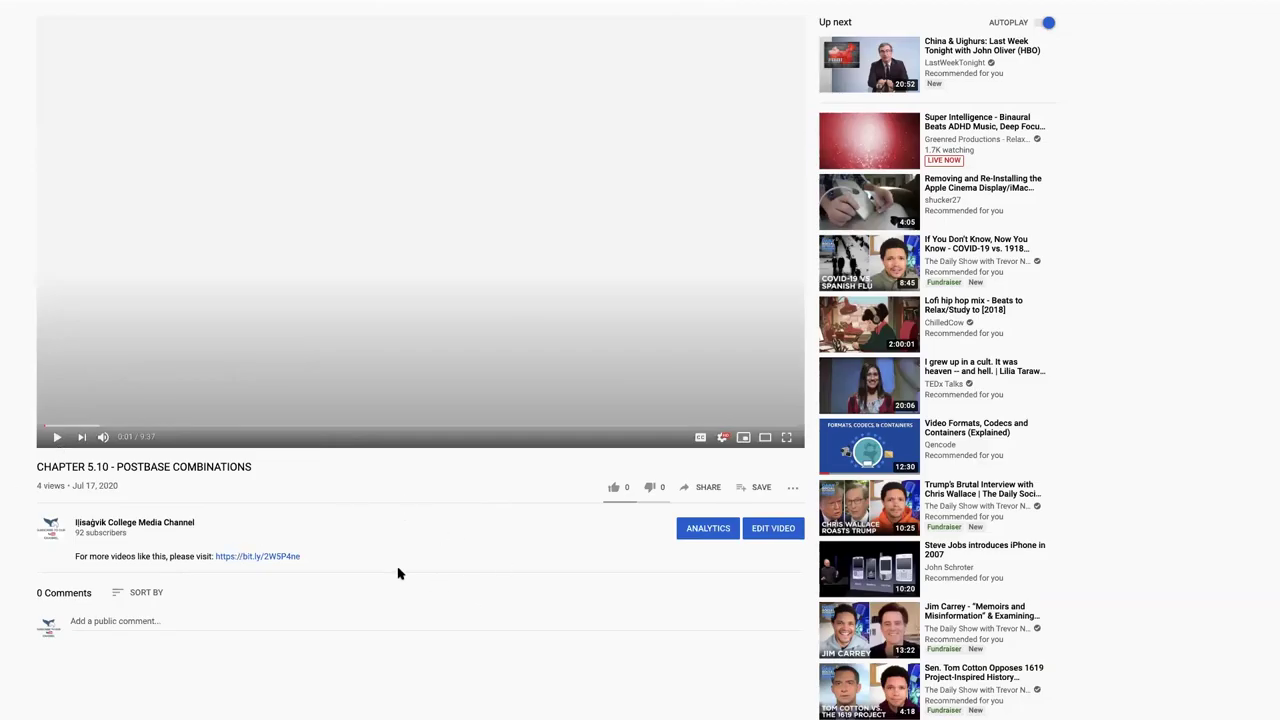
- Examine the description and comment section of the YouTube video CHAPTER 5.10 - POSTBASE COMBINATIONS
{"action": "left_click", "coordinate": [127, 624]}
{"action": "scroll", "coordinate": [431, 508], "scroll_direction": "down", "scroll_amount": 2}
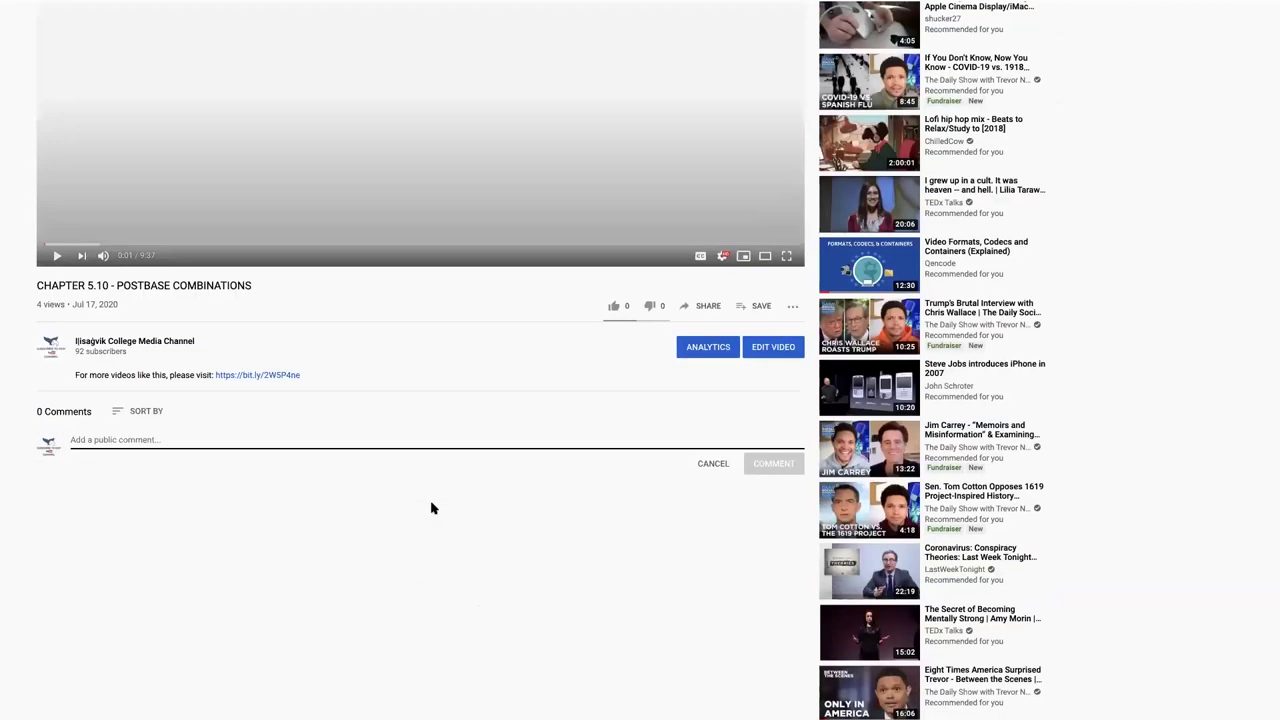
{"action": "scroll", "coordinate": [431, 508], "scroll_direction": "down", "scroll_amount": 2}
{"action": "scroll", "coordinate": [431, 508], "scroll_direction": "up", "scroll_amount": 4}
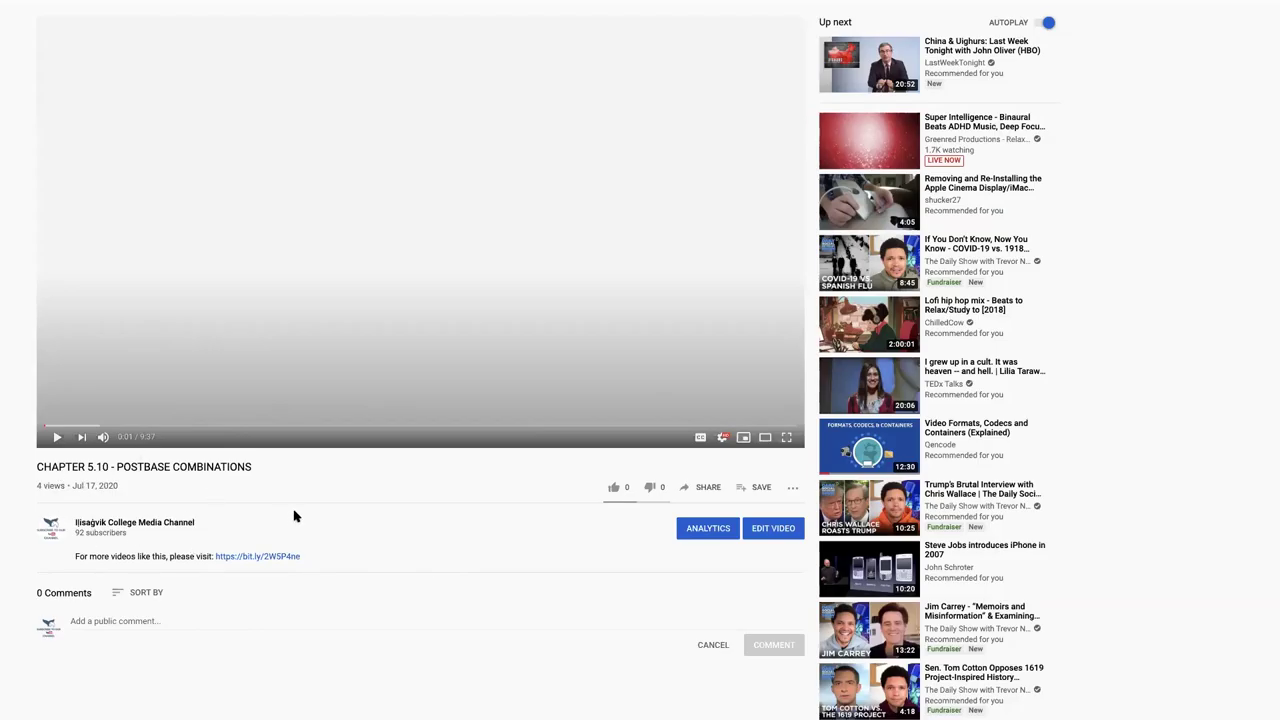
{"action": "scroll", "coordinate": [349, 581], "scroll_direction": "down", "scroll_amount": 10}
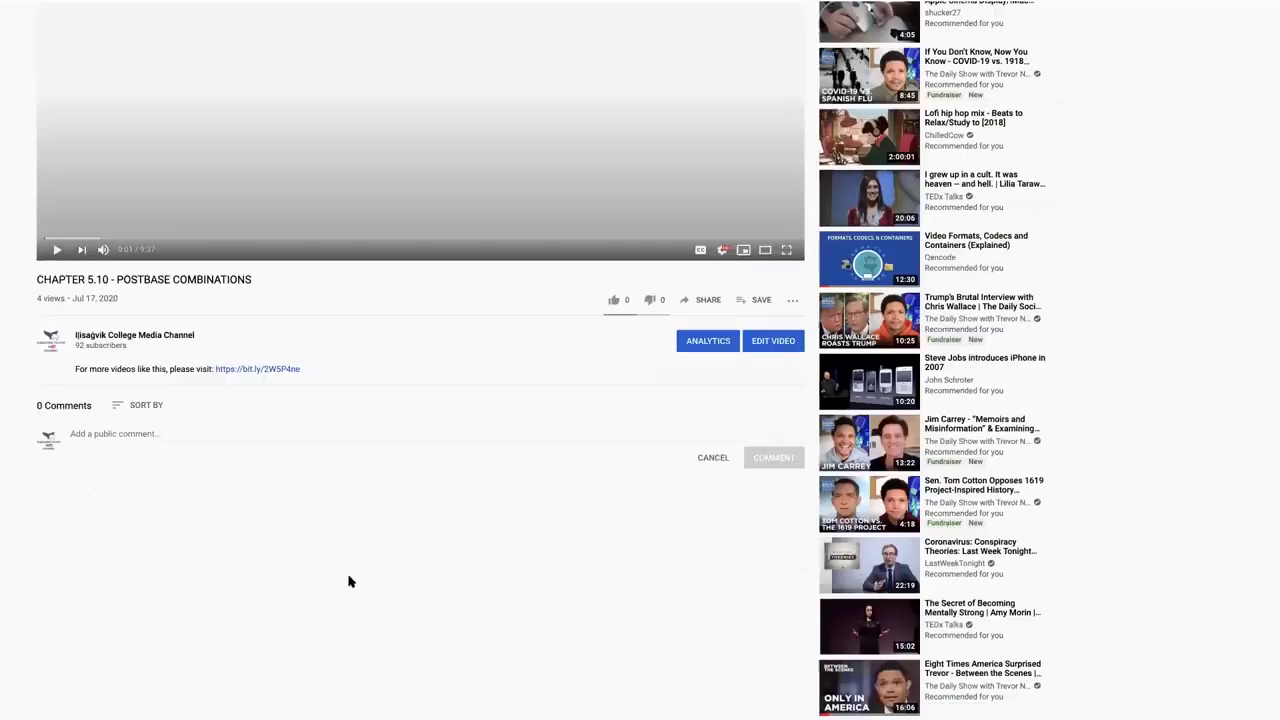
{"action": "scroll", "coordinate": [349, 581], "scroll_direction": "up", "scroll_amount": 10}
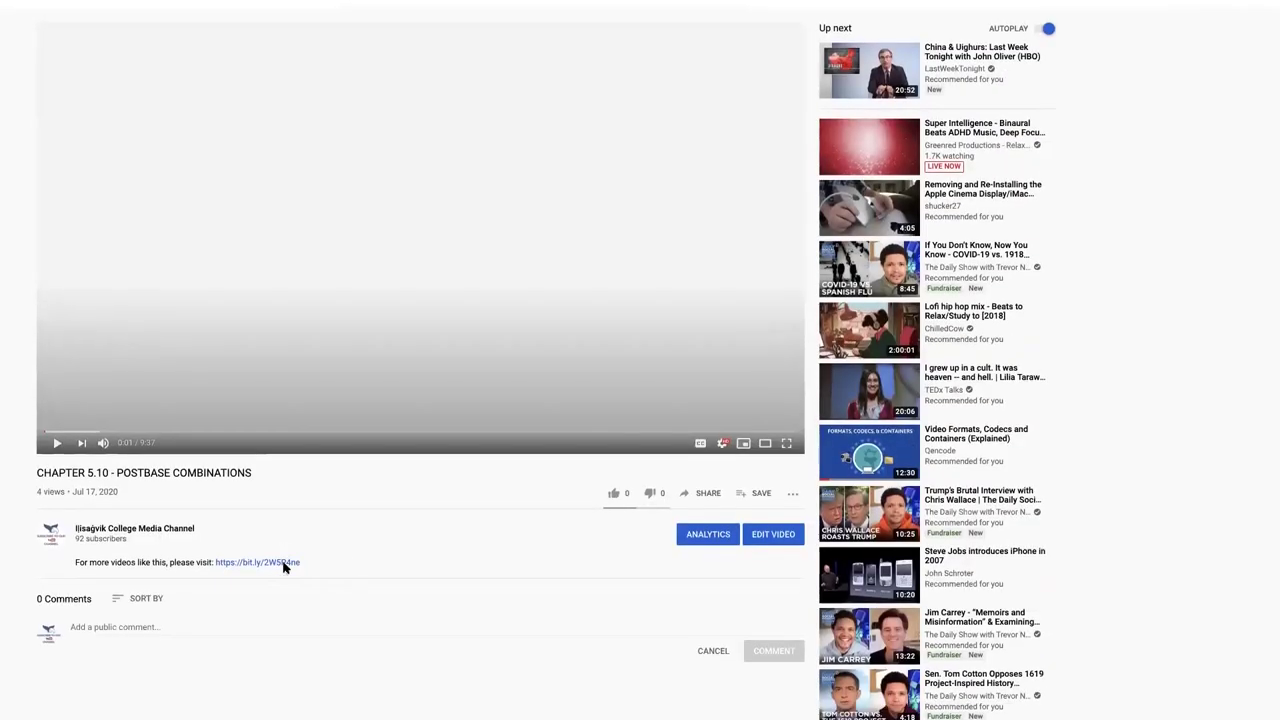
{"action": "left_click", "coordinate": [127, 620]}
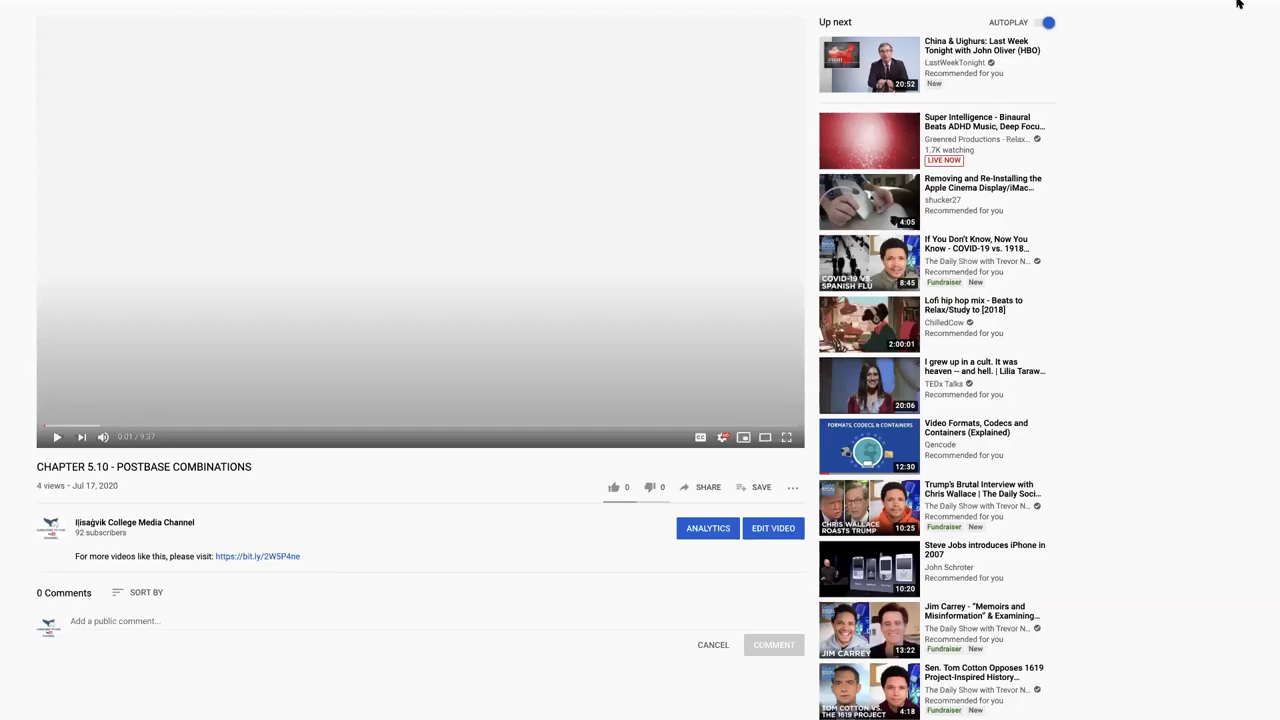
{"action": "left_click", "coordinate": [760, 535]}
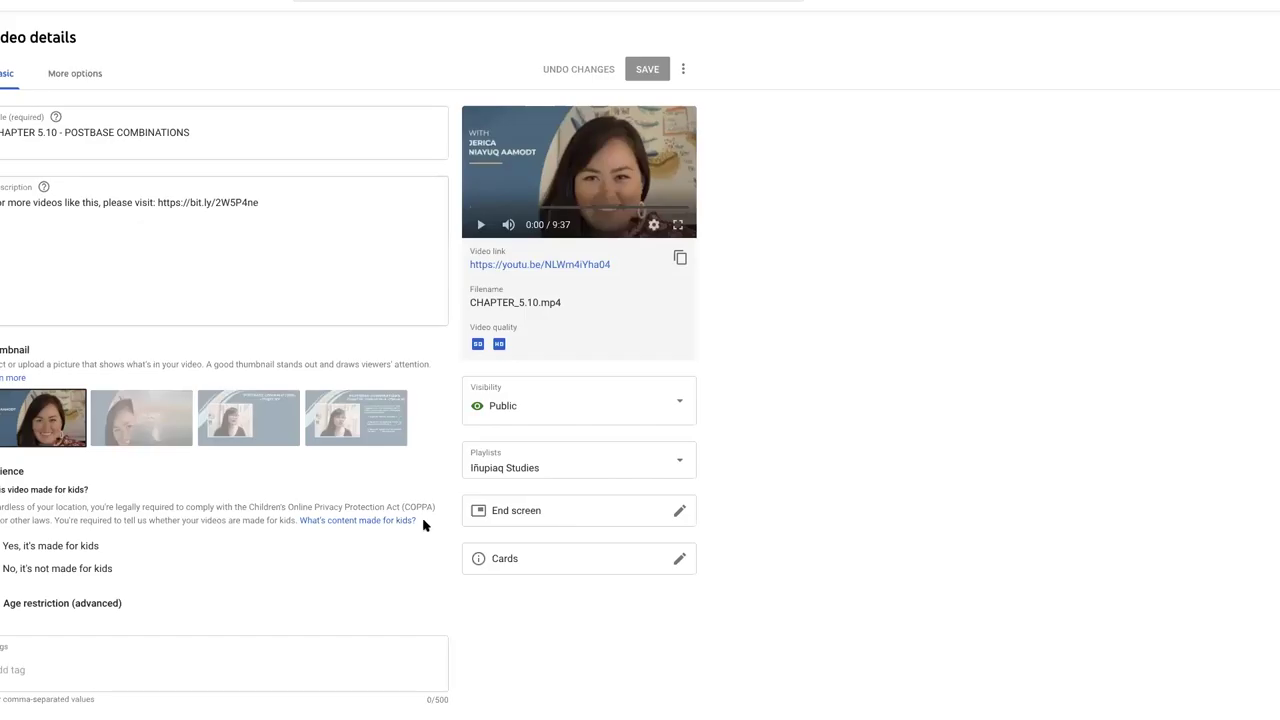
{"action": "key", "text": "alt+Left"}
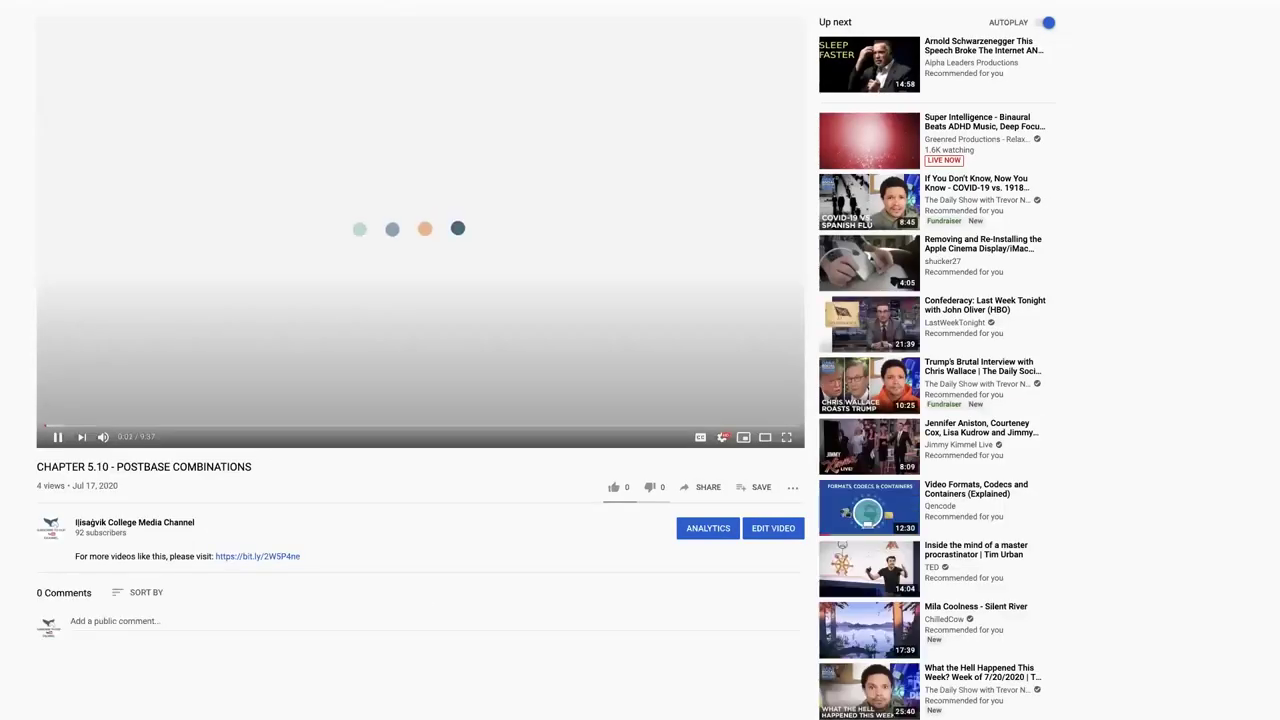
{"action": "key", "text": "alt+Left"}
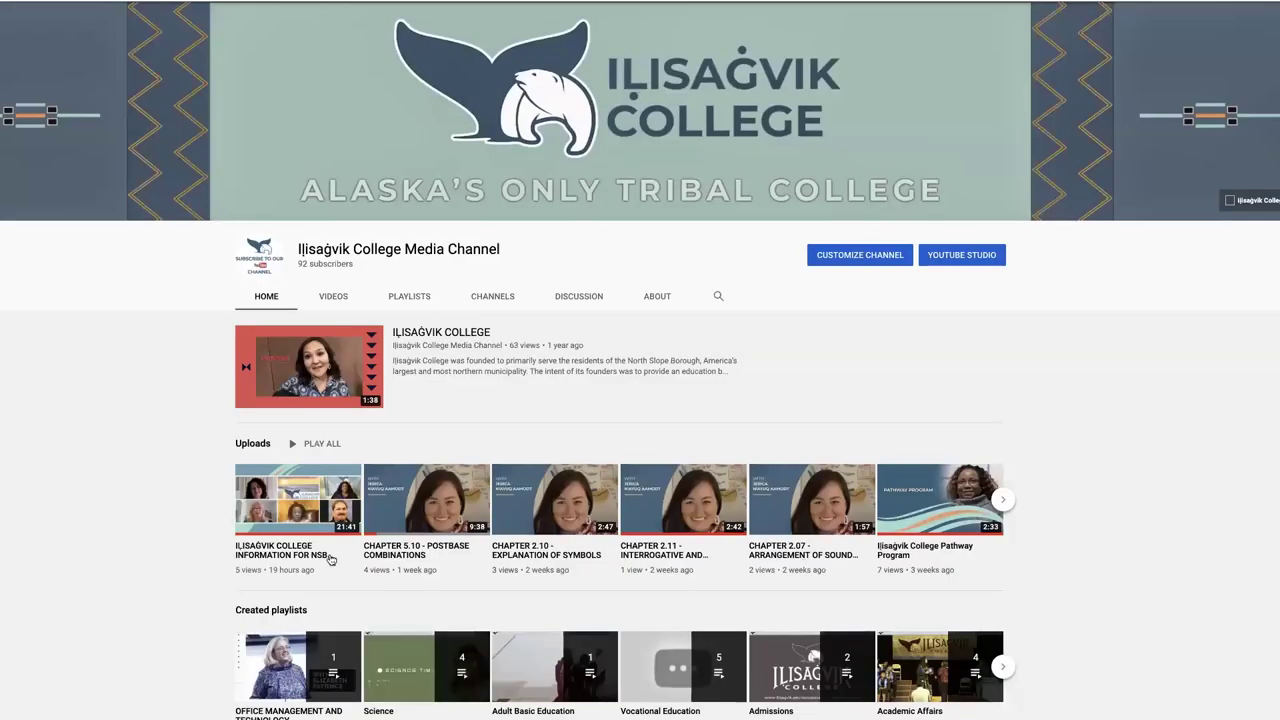
{"action": "left_click", "coordinate": [398, 556]}
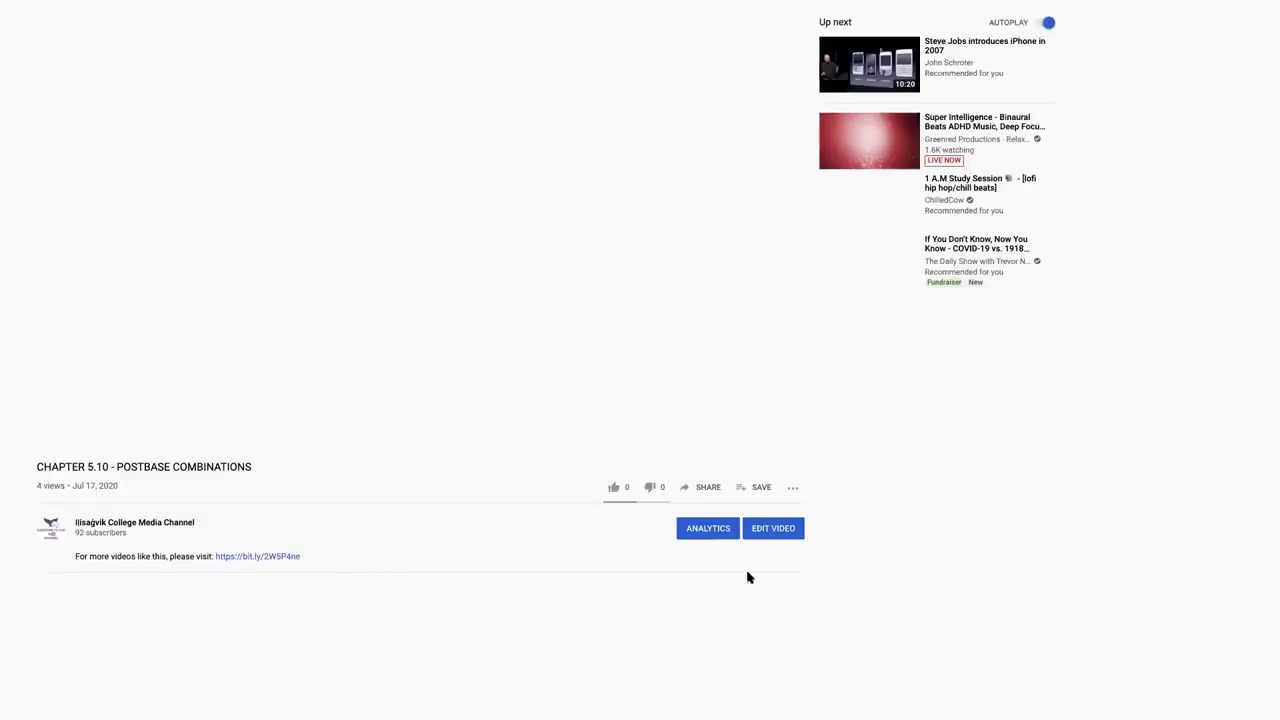
- Open the CHAPTER 5.10 - POSTBASE COMBINATIONS video for editing and expand its advanced age restriction options
{"action": "left_click", "coordinate": [785, 530]}
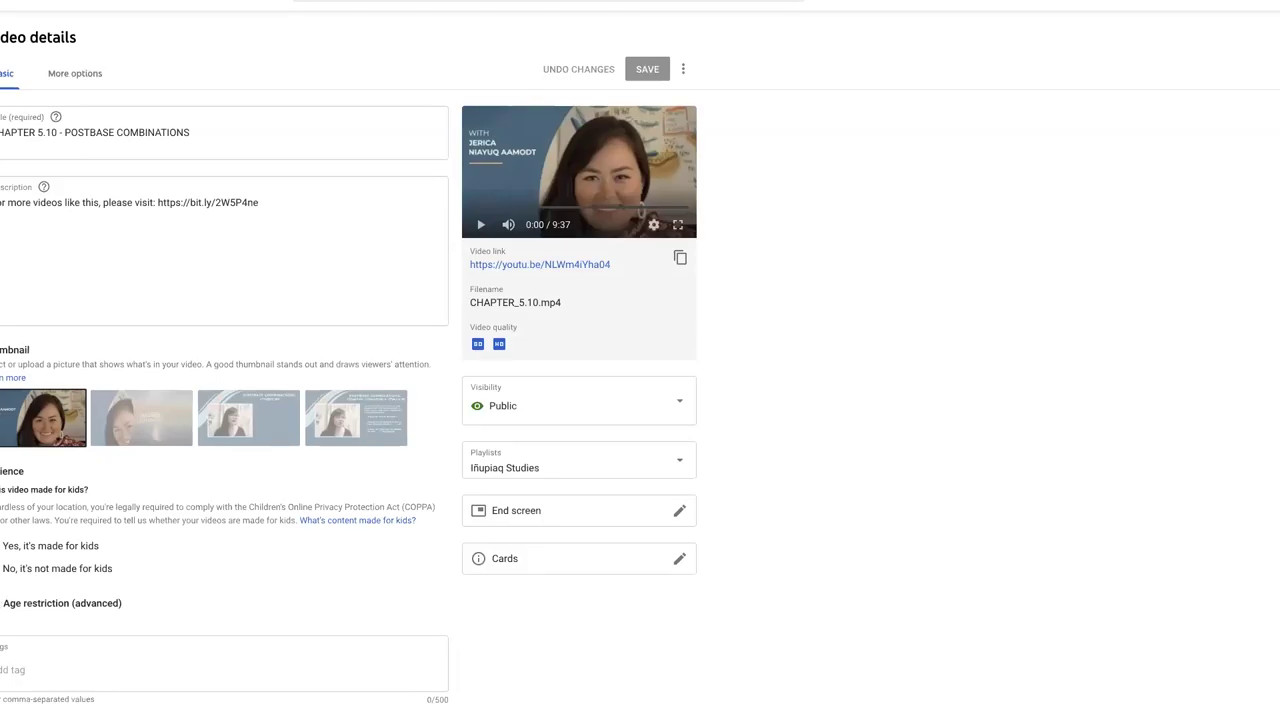
{"action": "left_click", "coordinate": [140, 608]}
{"action": "scroll", "coordinate": [157, 605], "scroll_direction": "down", "scroll_amount": 1}
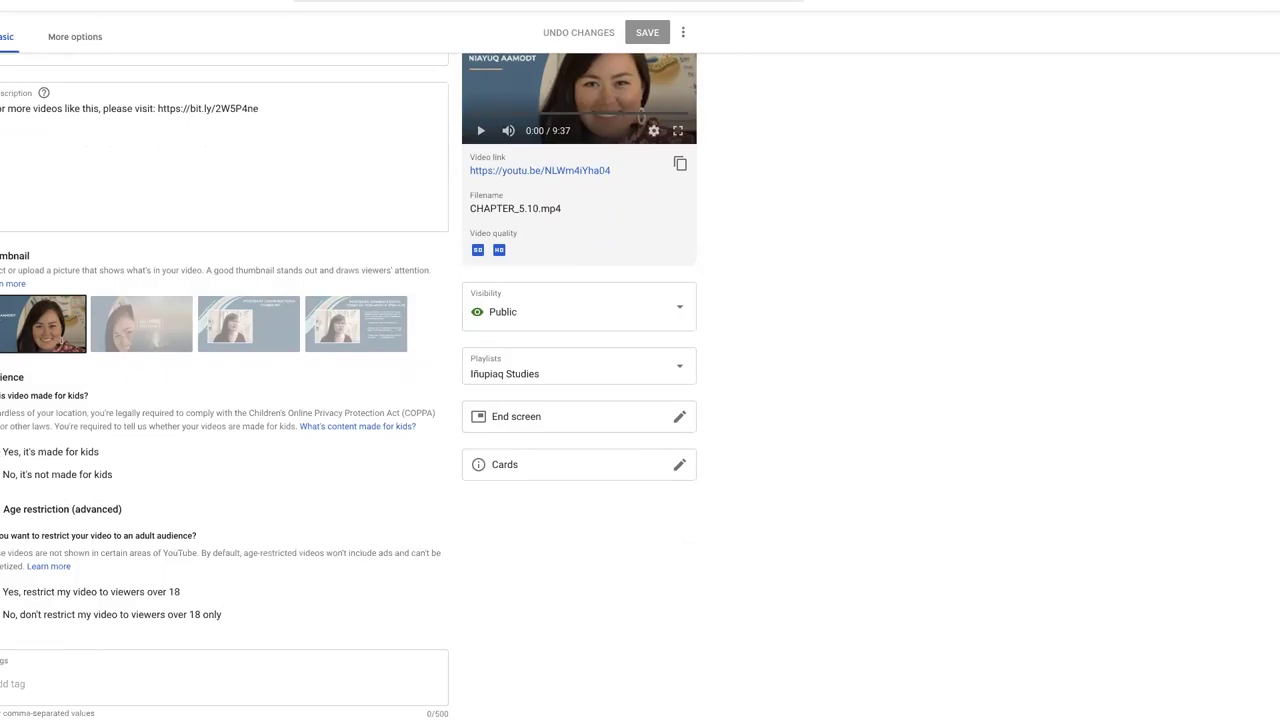
- Mark the video as made for kids, and switch the audience back to not made for kids
{"action": "left_click", "coordinate": [3, 452]}
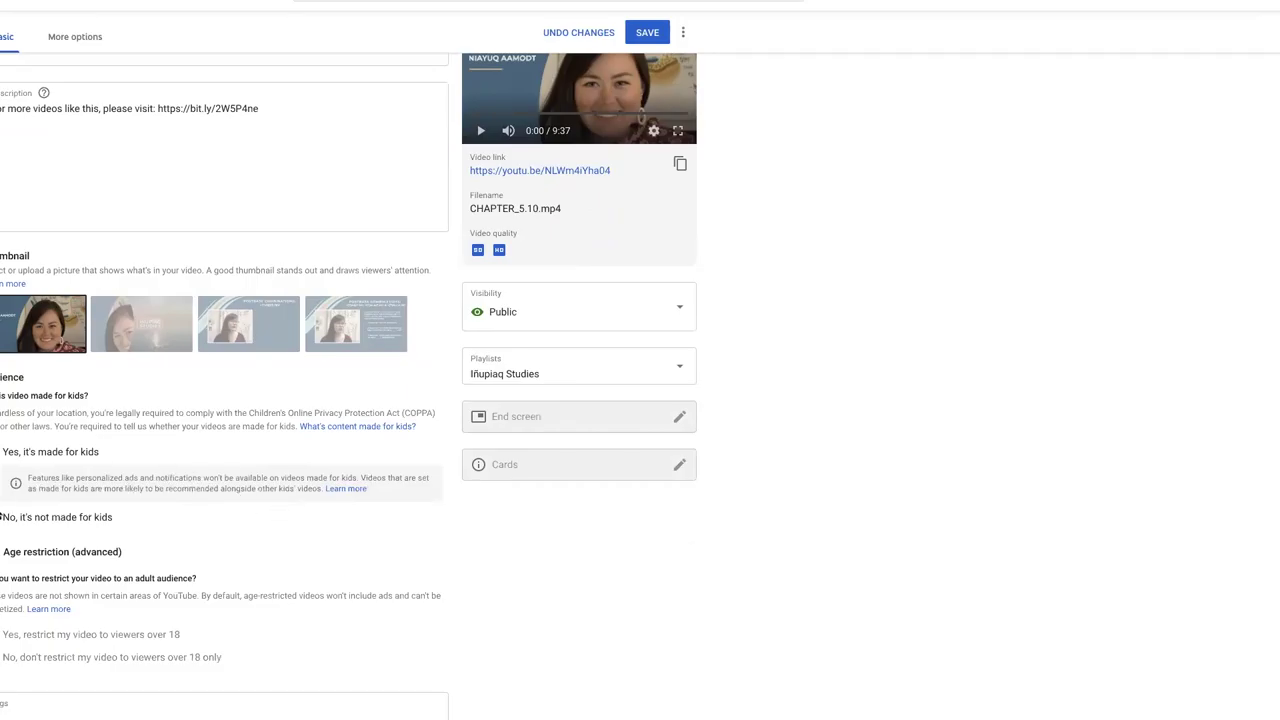
{"action": "left_click", "coordinate": [3, 517]}
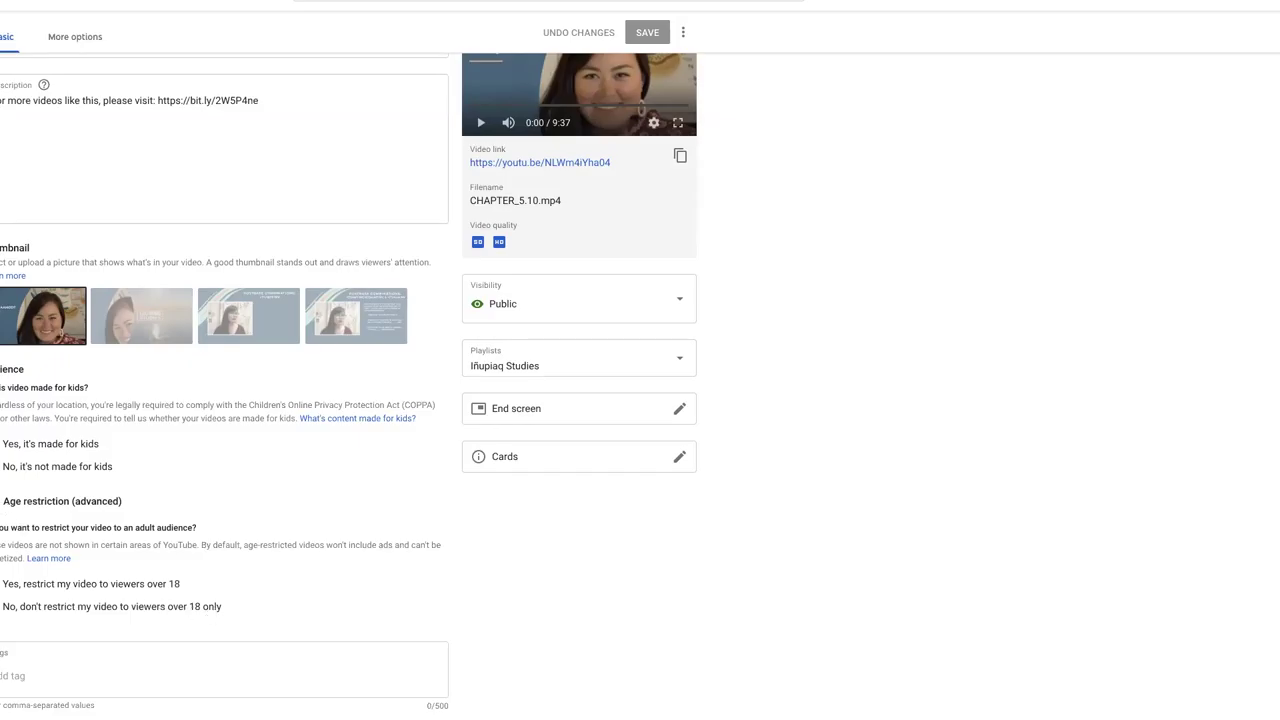
- Review the video's advanced age restriction options and collapse them
{"action": "left_click", "coordinate": [20, 501]}
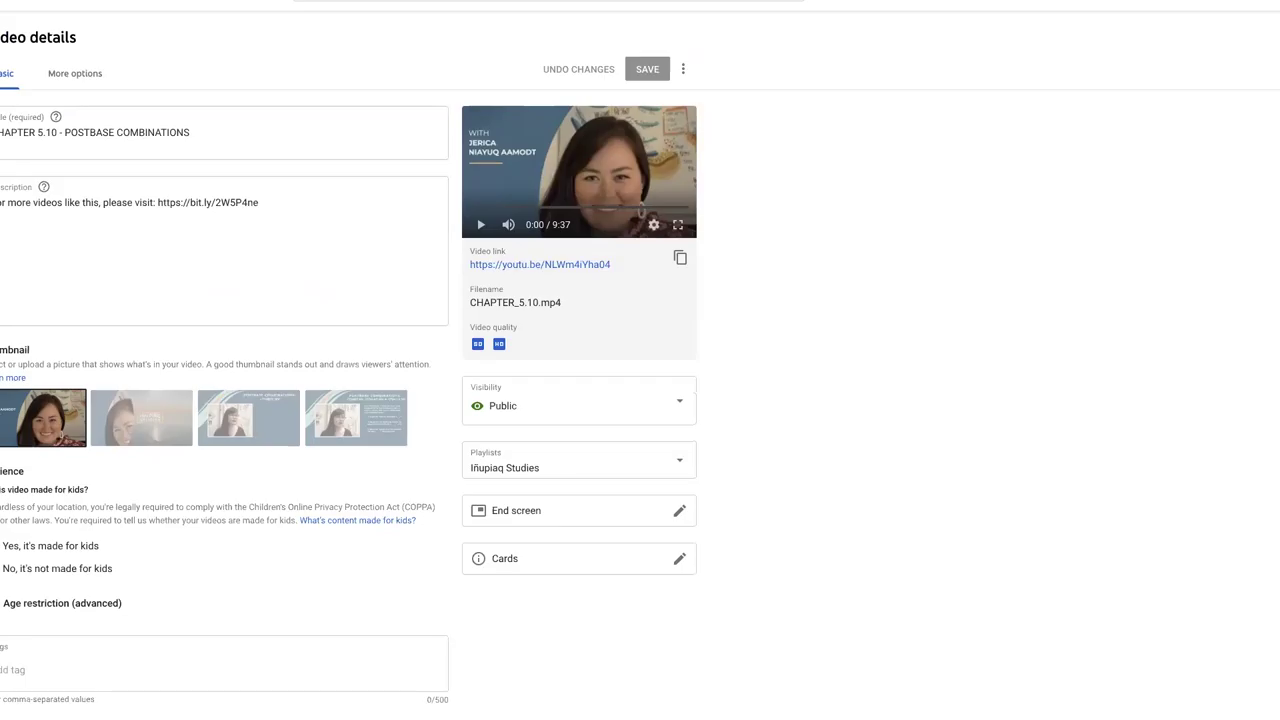
{"action": "left_click", "coordinate": [97, 606]}
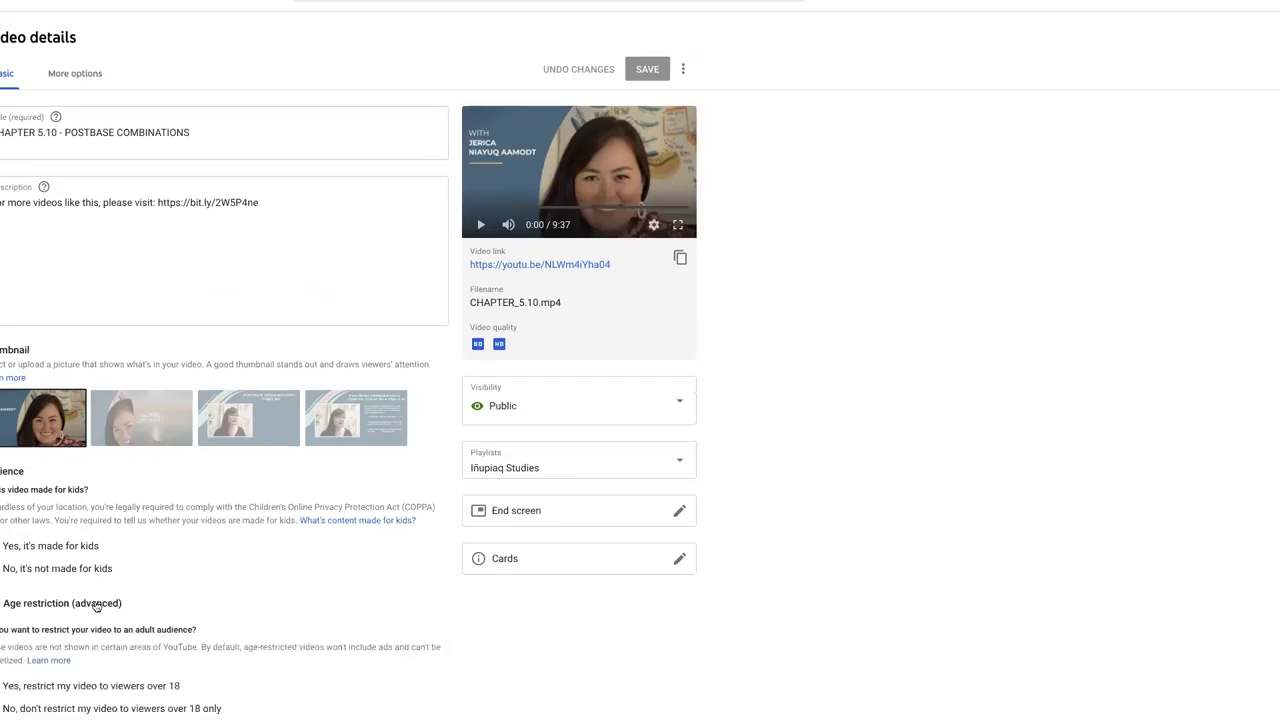
{"action": "scroll", "coordinate": [231, 587], "scroll_direction": "down", "scroll_amount": 1}
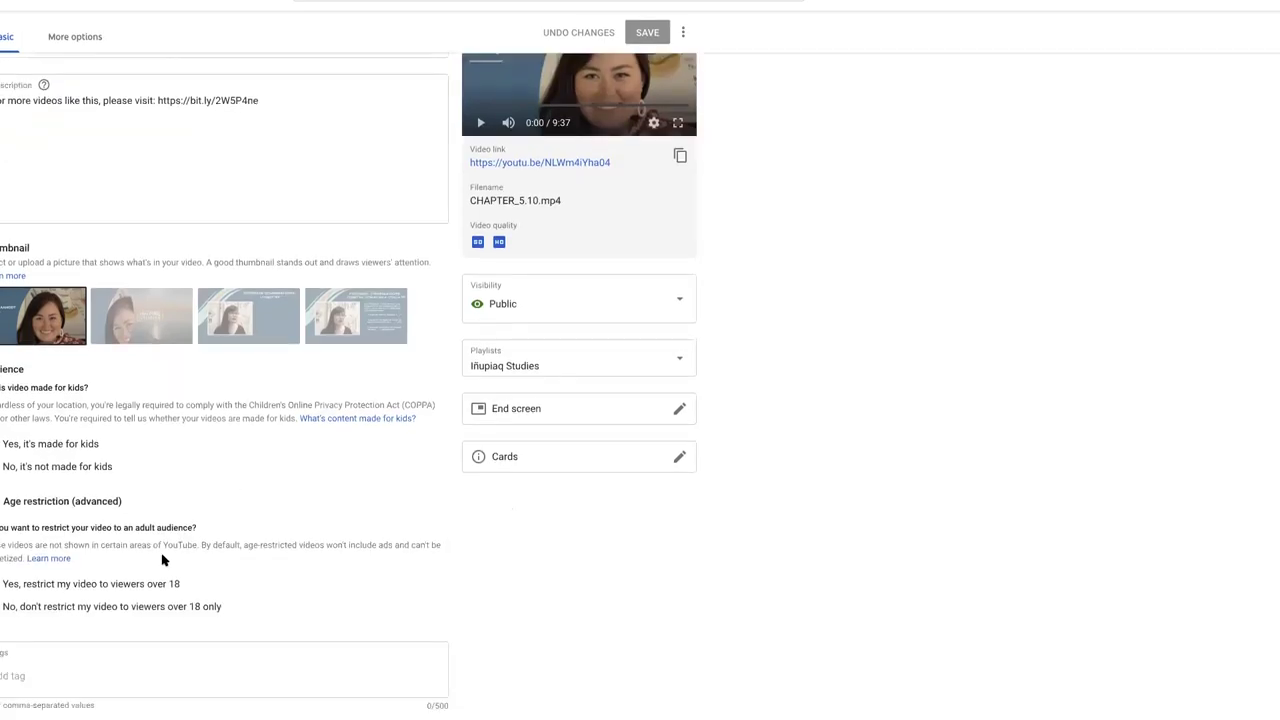
{"action": "left_click", "coordinate": [60, 501]}
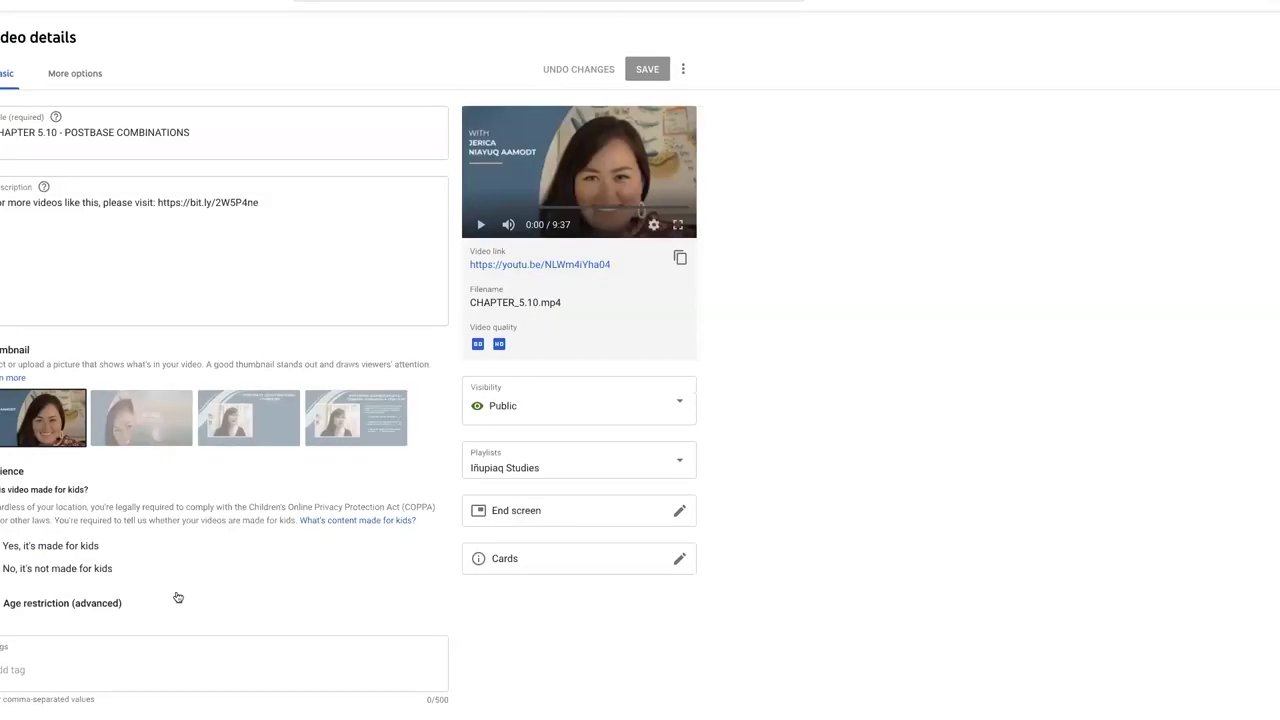
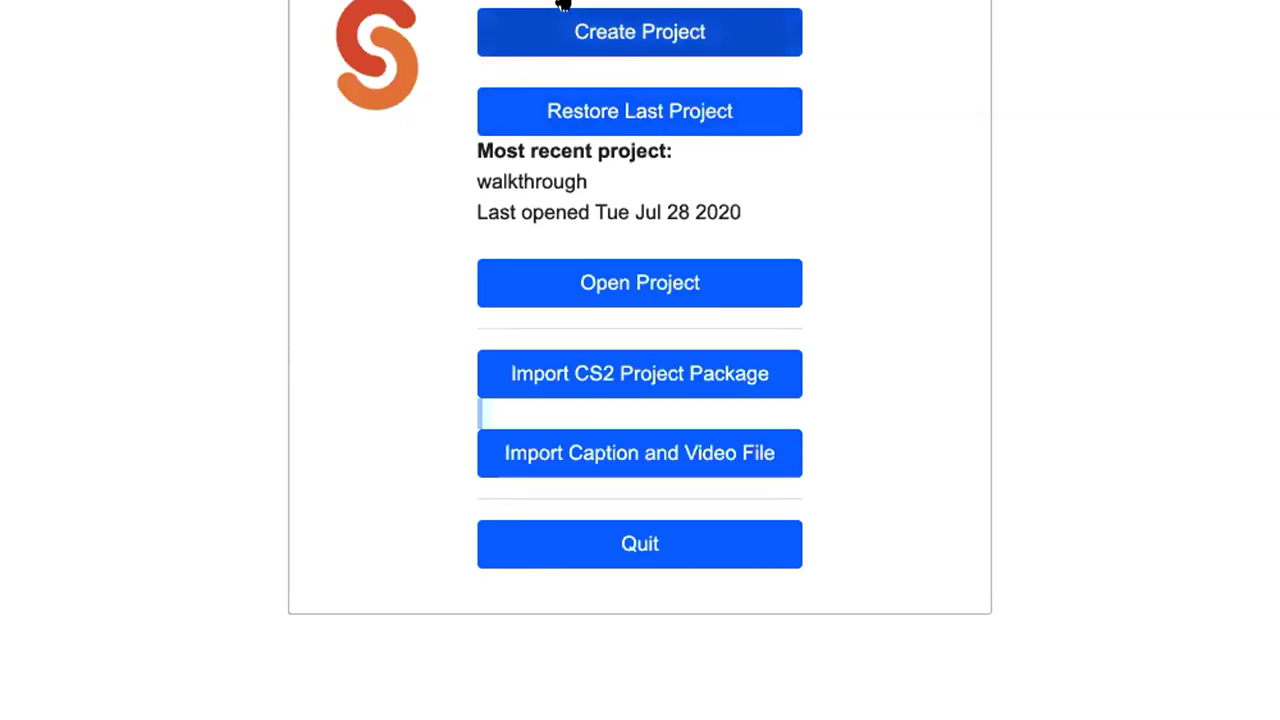
- Switch to the captioning program, start a new project and name it demointheafternoon
{"action": "left_click", "coordinate": [605, 25]}
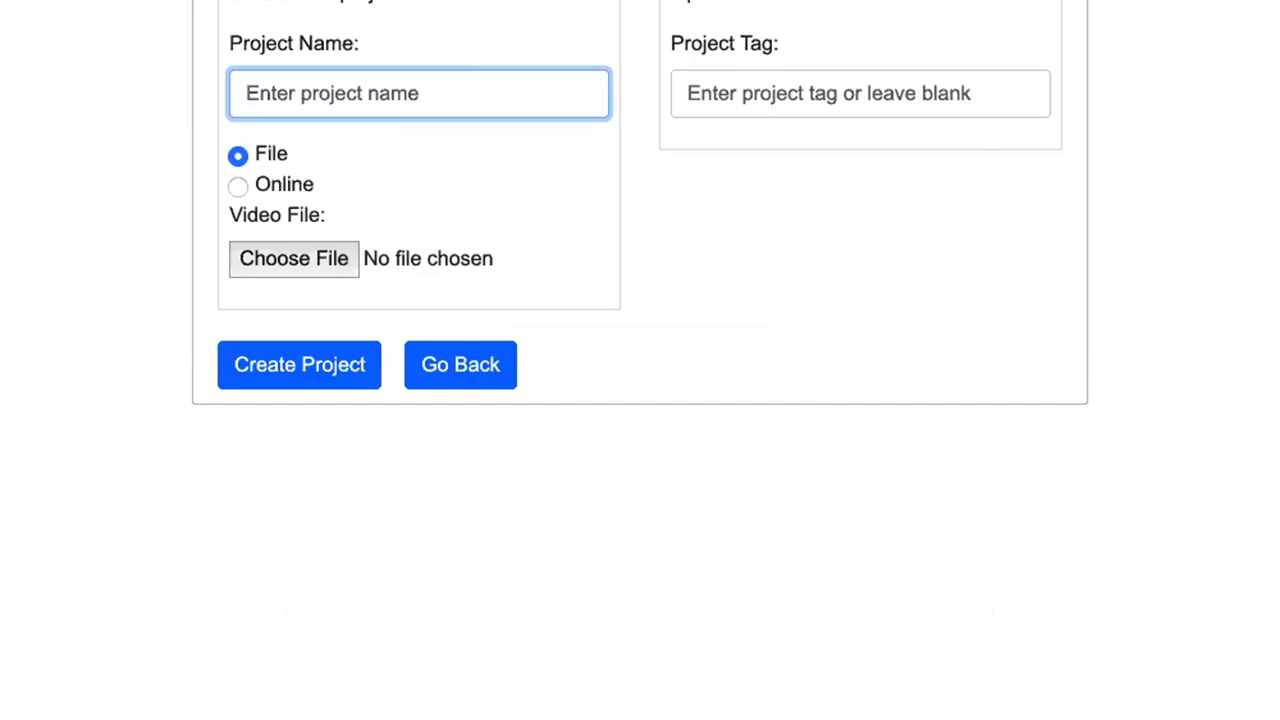
{"action": "type", "text": "demo"}
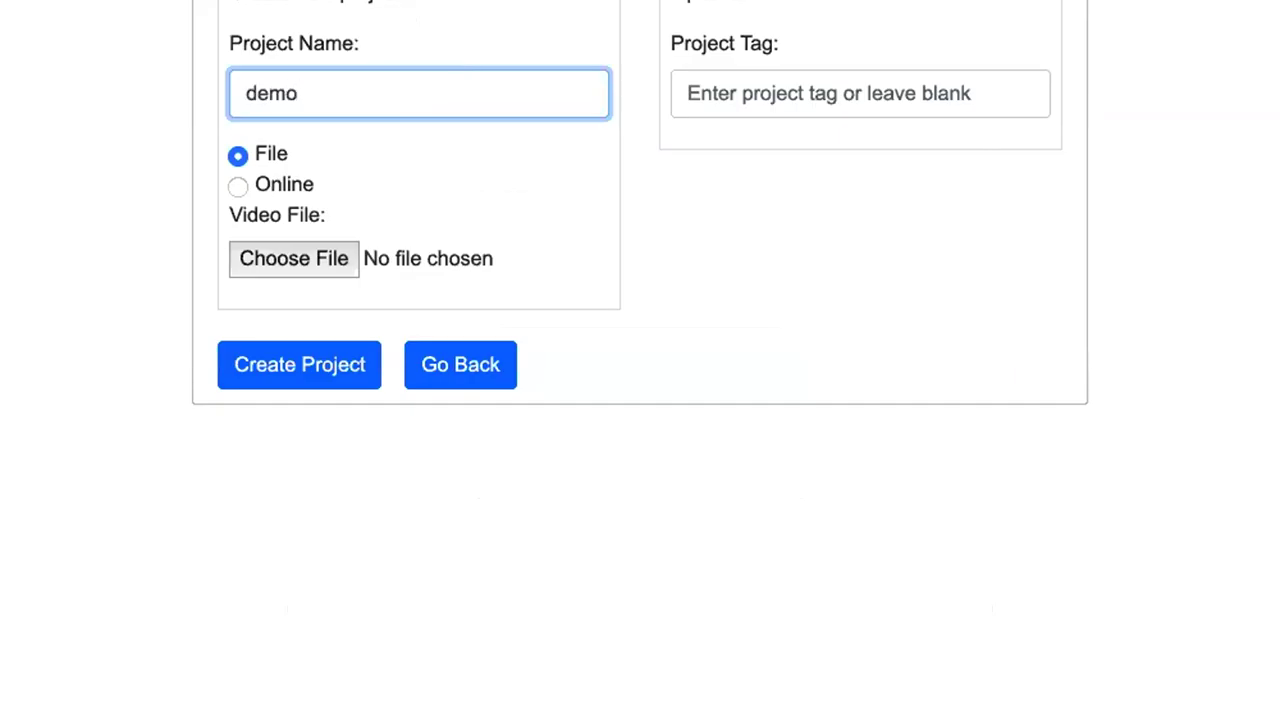
{"action": "type", "text": "n"}
{"action": "key", "text": "BackSpace"}
{"action": "key", "text": "BackSpace"}
{"action": "type", "text": "inthe aft"}
{"action": "key", "text": "BackSpace"}
{"action": "key", "text": "BackSpace"}
{"action": "key", "text": "BackSpace"}
{"action": "key", "text": "BackSpace"}
{"action": "type", "text": "afternoon"}
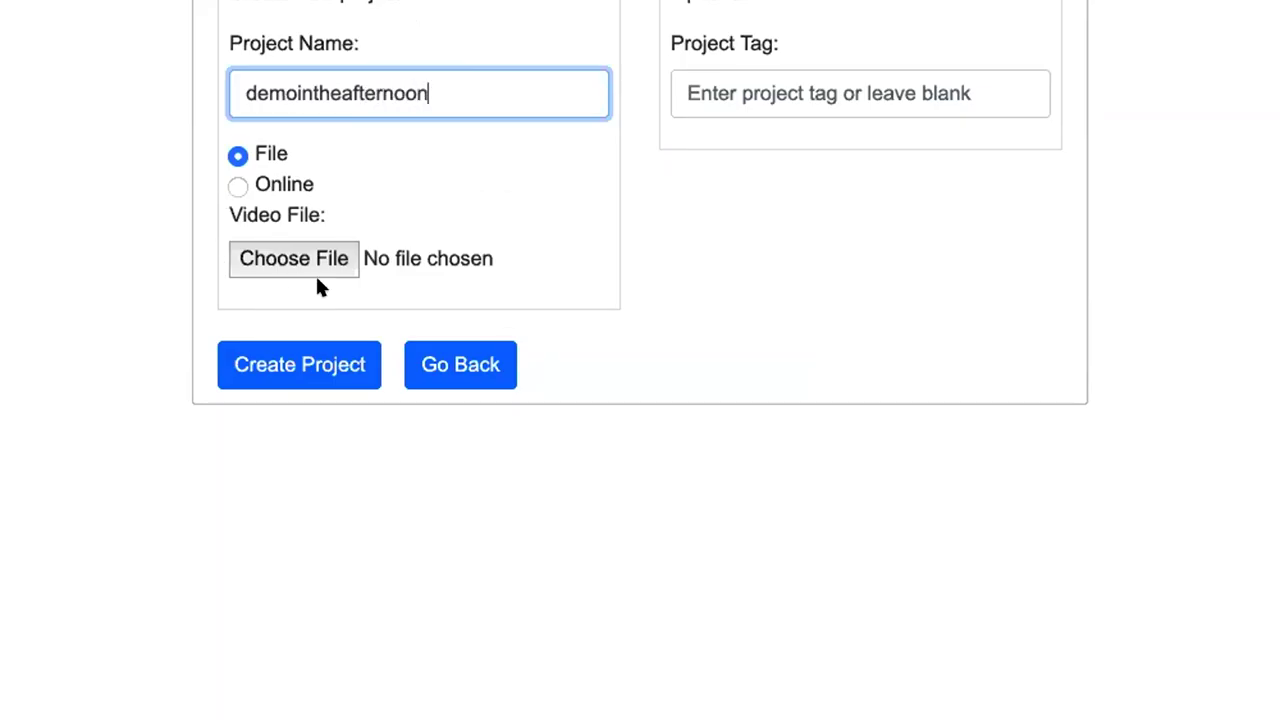
- Choose the video file for the demointheafternoon project, create the project and dismiss the project window
{"action": "left_click", "coordinate": [263, 258]}
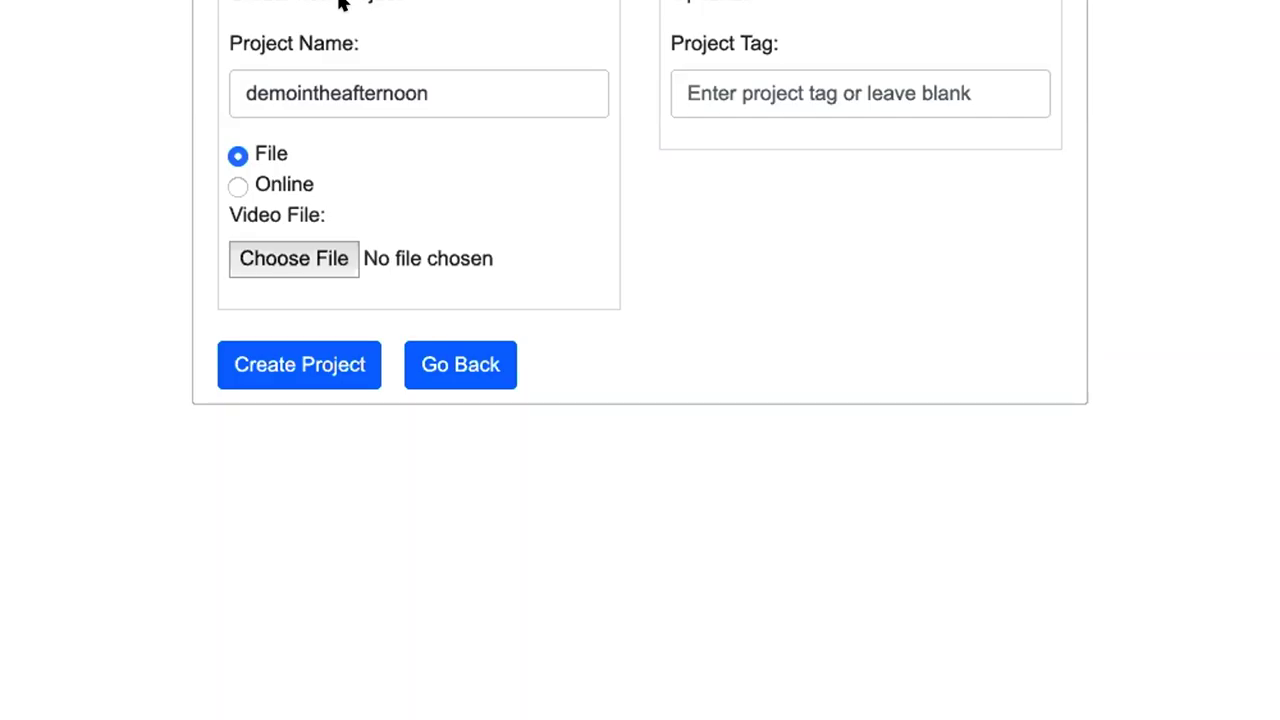
{"action": "left_click", "coordinate": [299, 364]}
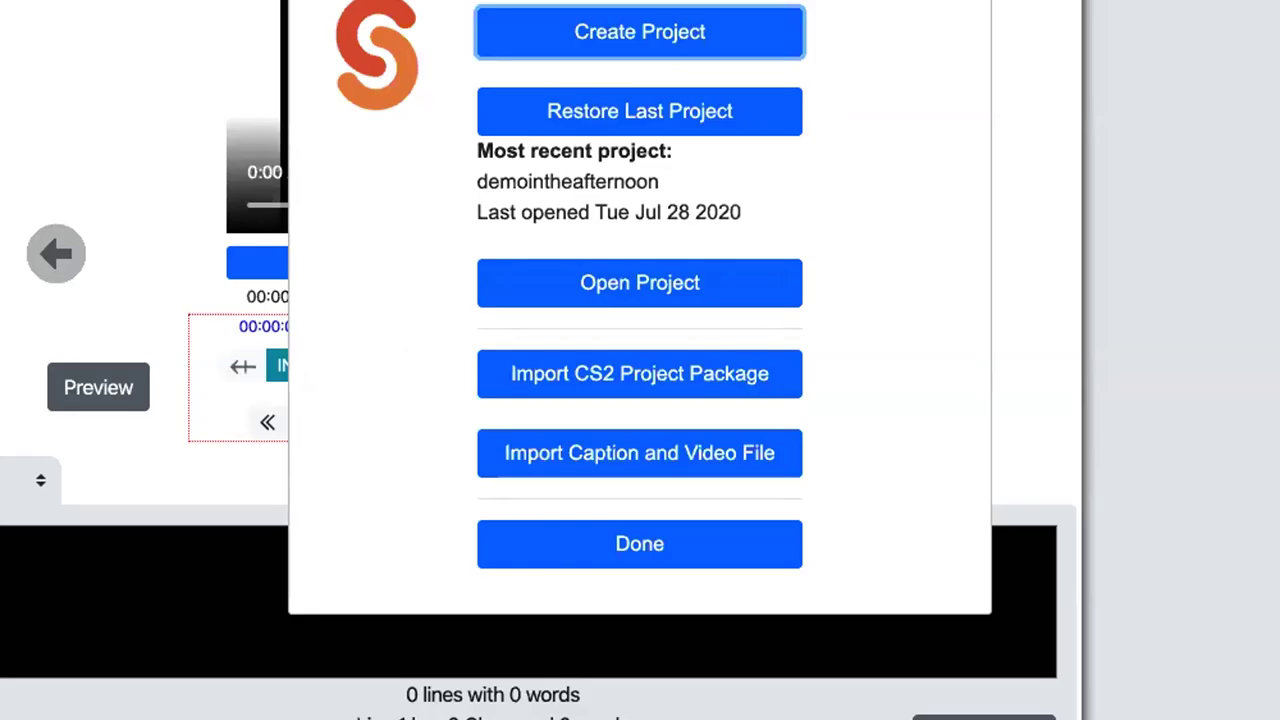
{"action": "key", "text": "Escape"}
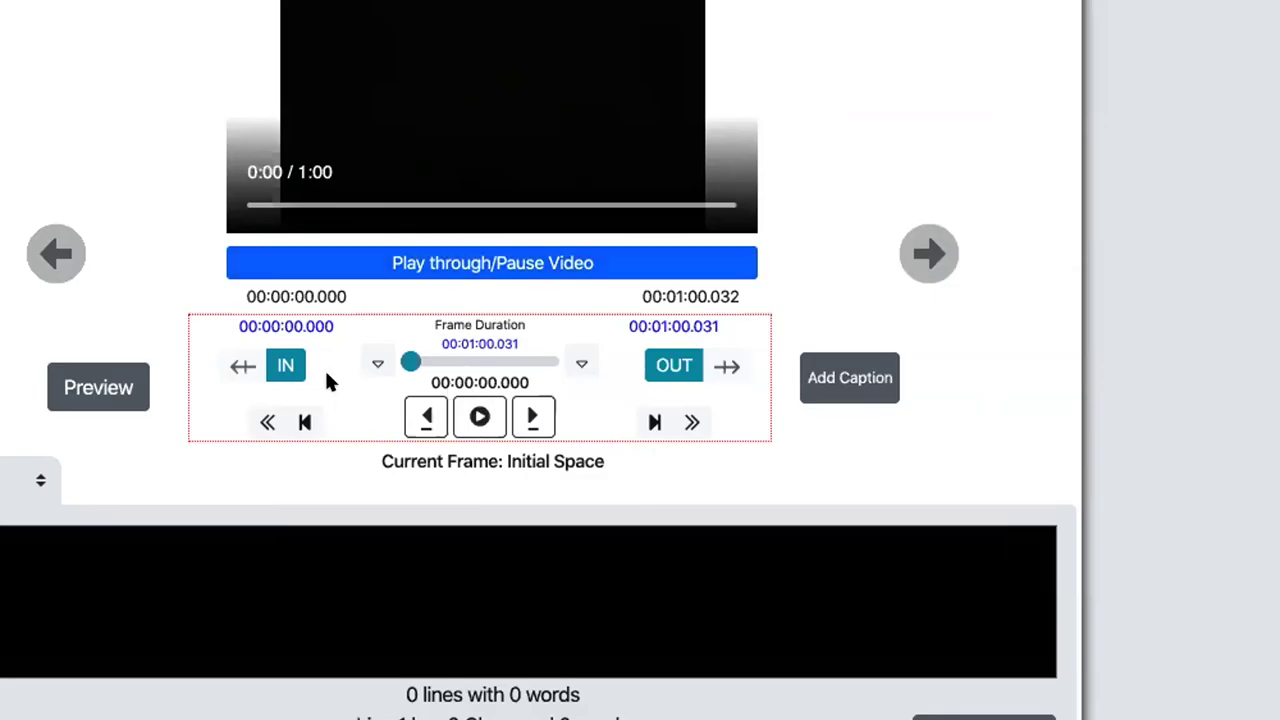
{"action": "left_click", "coordinate": [272, 367]}
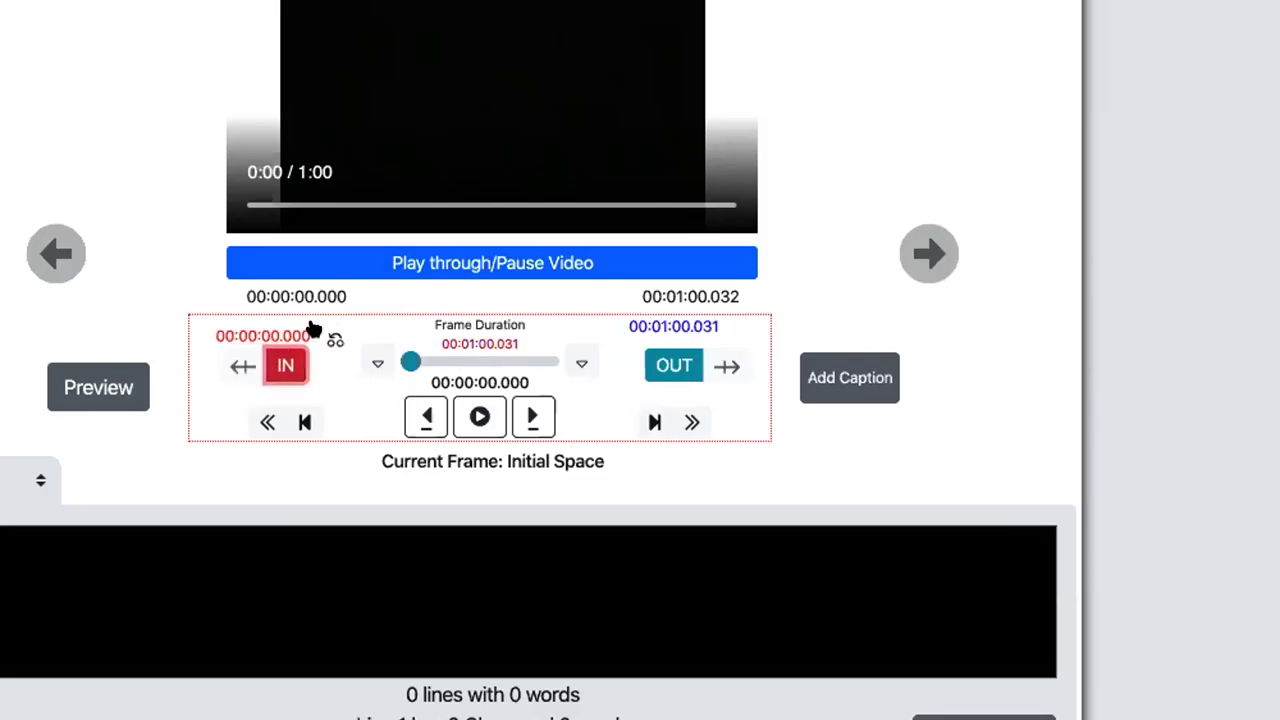
{"action": "left_click", "coordinate": [335, 340]}
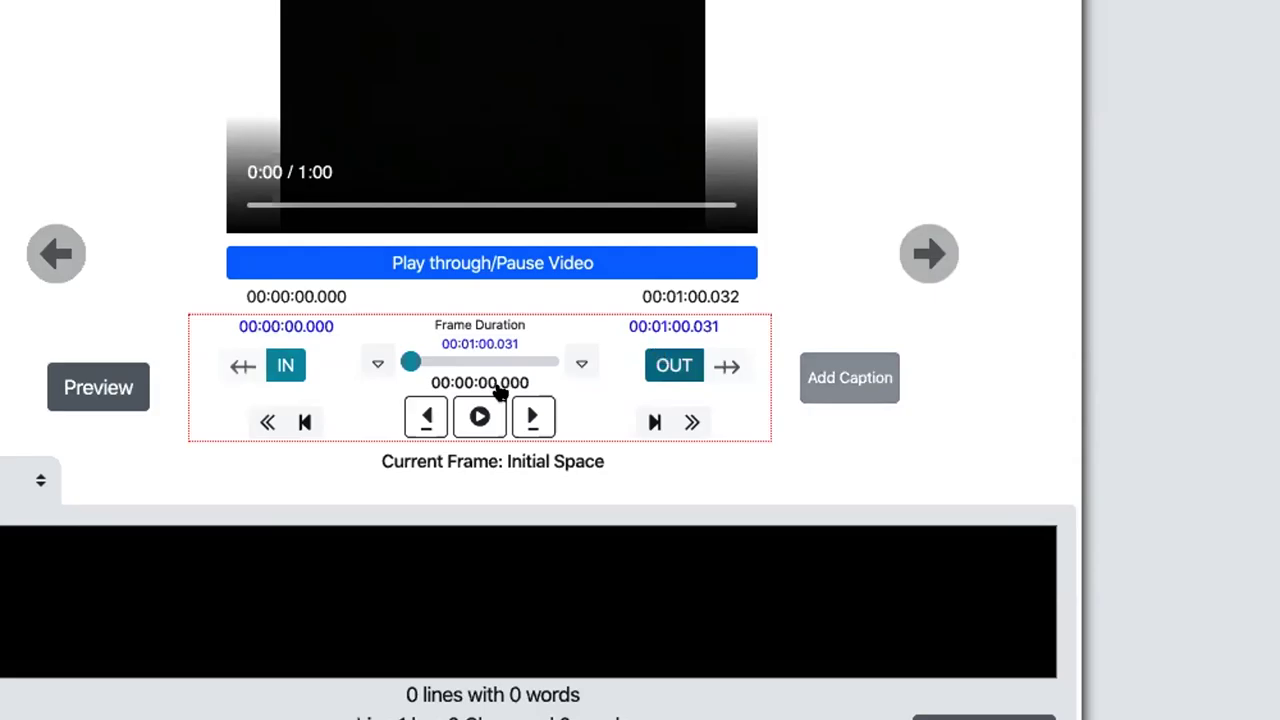
{"action": "left_click", "coordinate": [458, 436]}
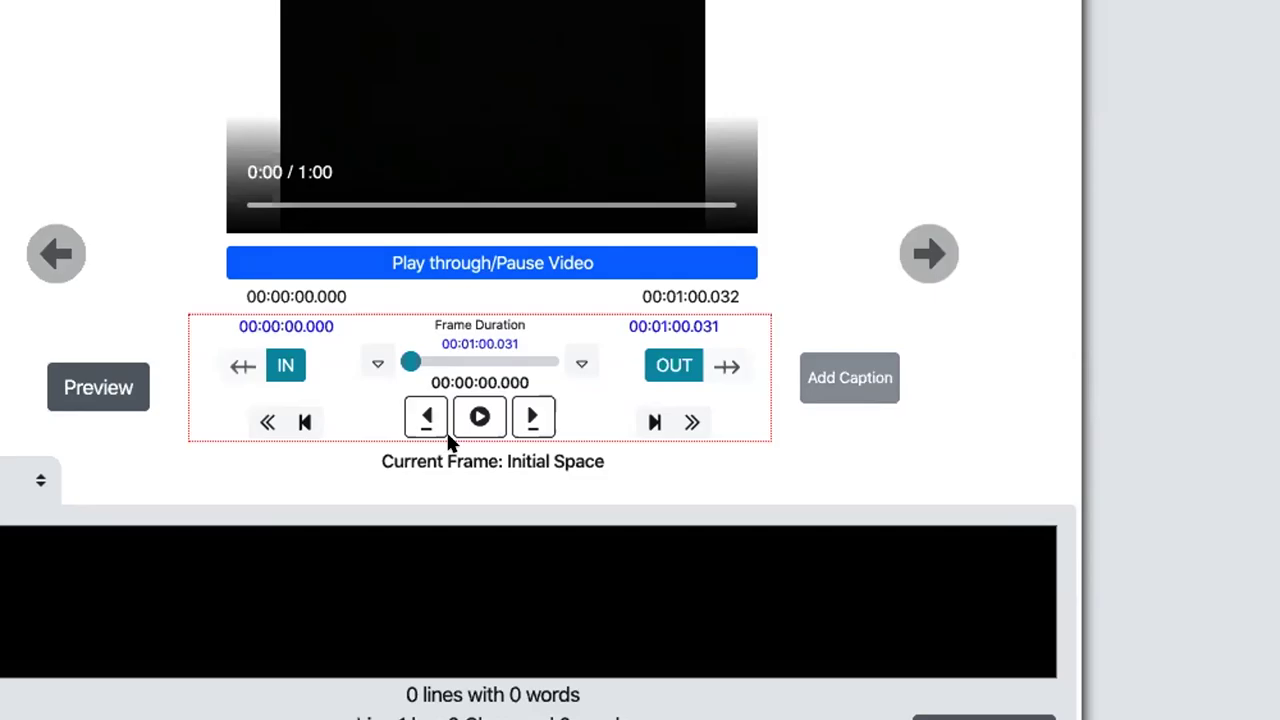
{"action": "left_click", "coordinate": [474, 414]}
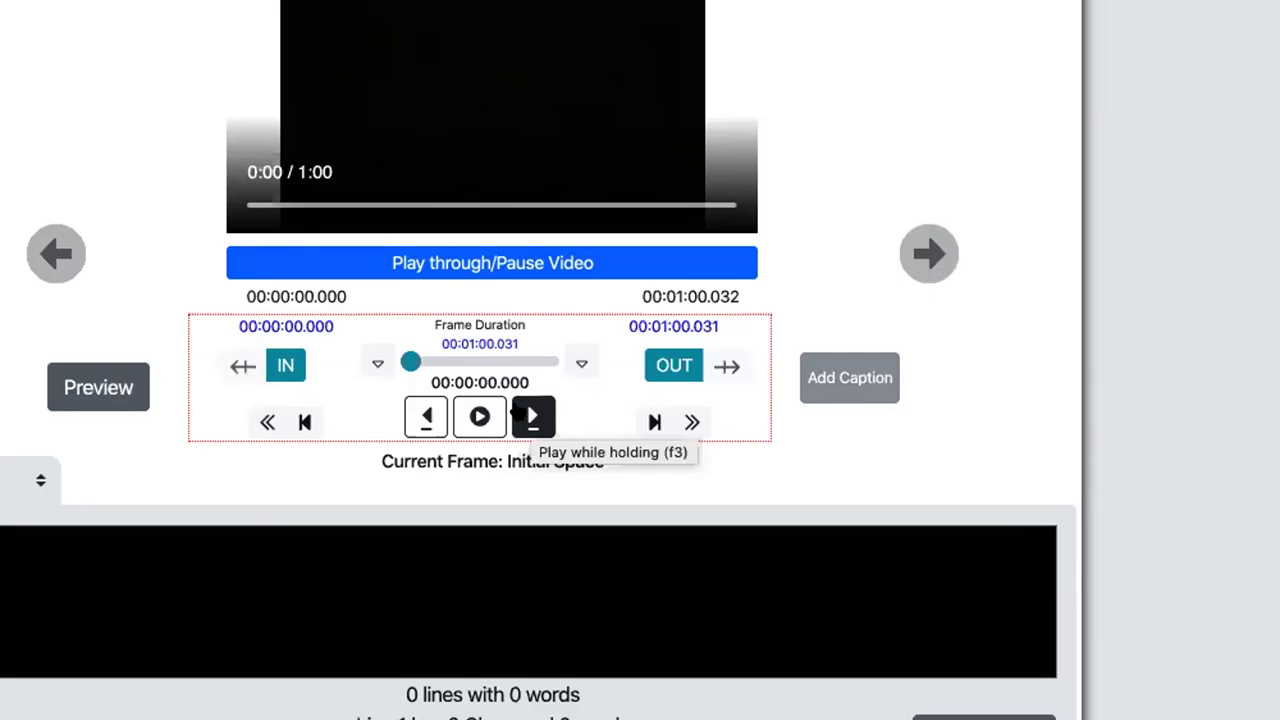
- Play the video to about 3.5 s and write the caption "[announcer] Uh oh, ketchup!" on three lines
{"action": "left_click", "coordinate": [521, 410]}
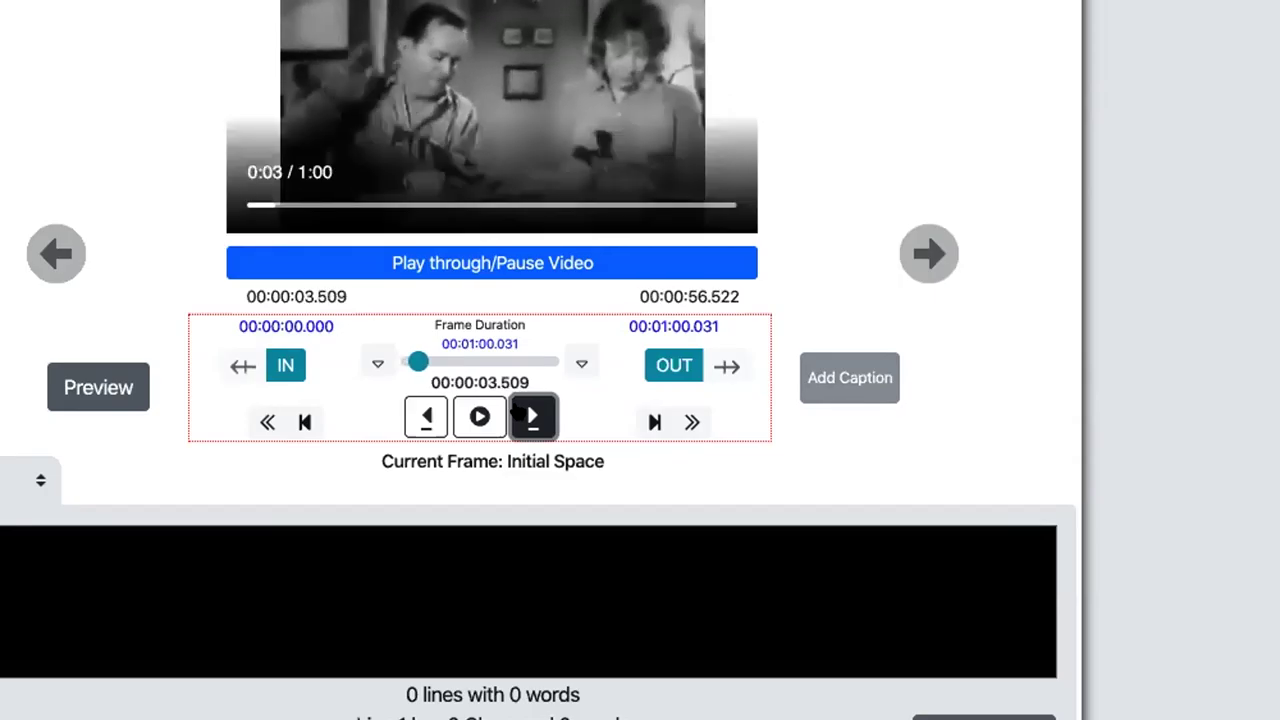
{"action": "left_click", "coordinate": [493, 551]}
{"action": "type", "text": "[announcer"}
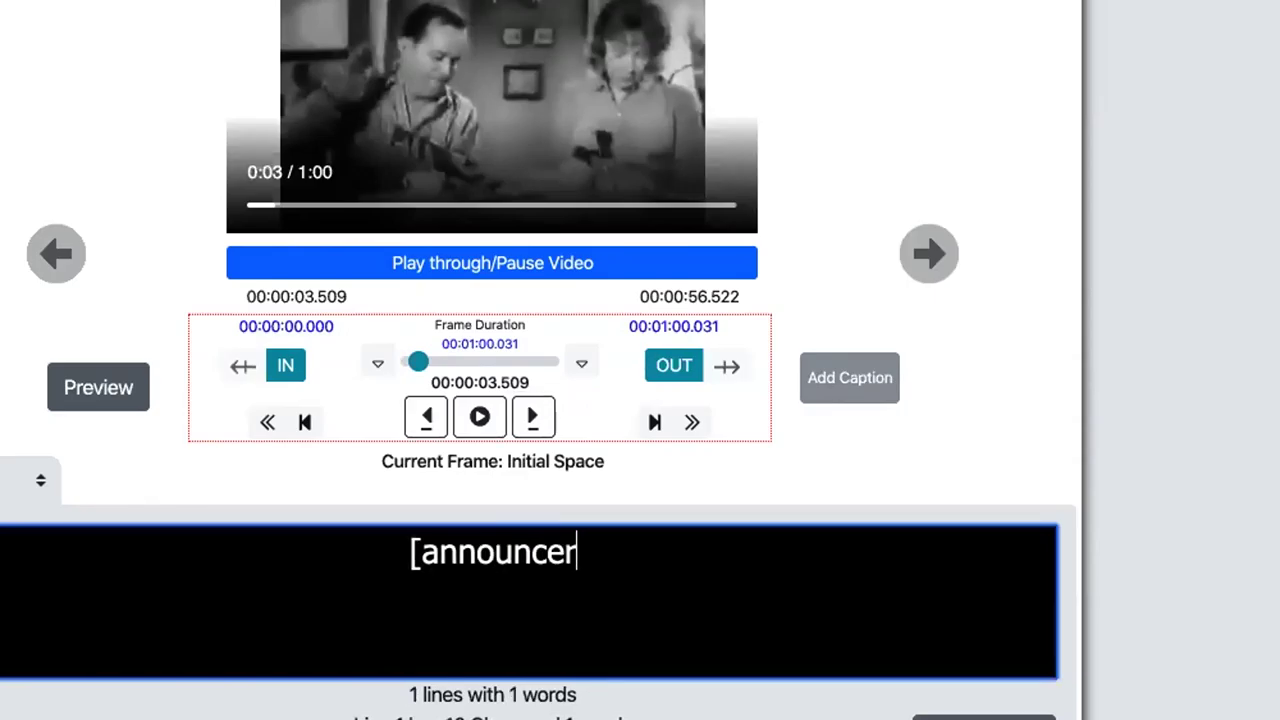
{"action": "type", "text": "]"}
{"action": "key", "text": "Return"}
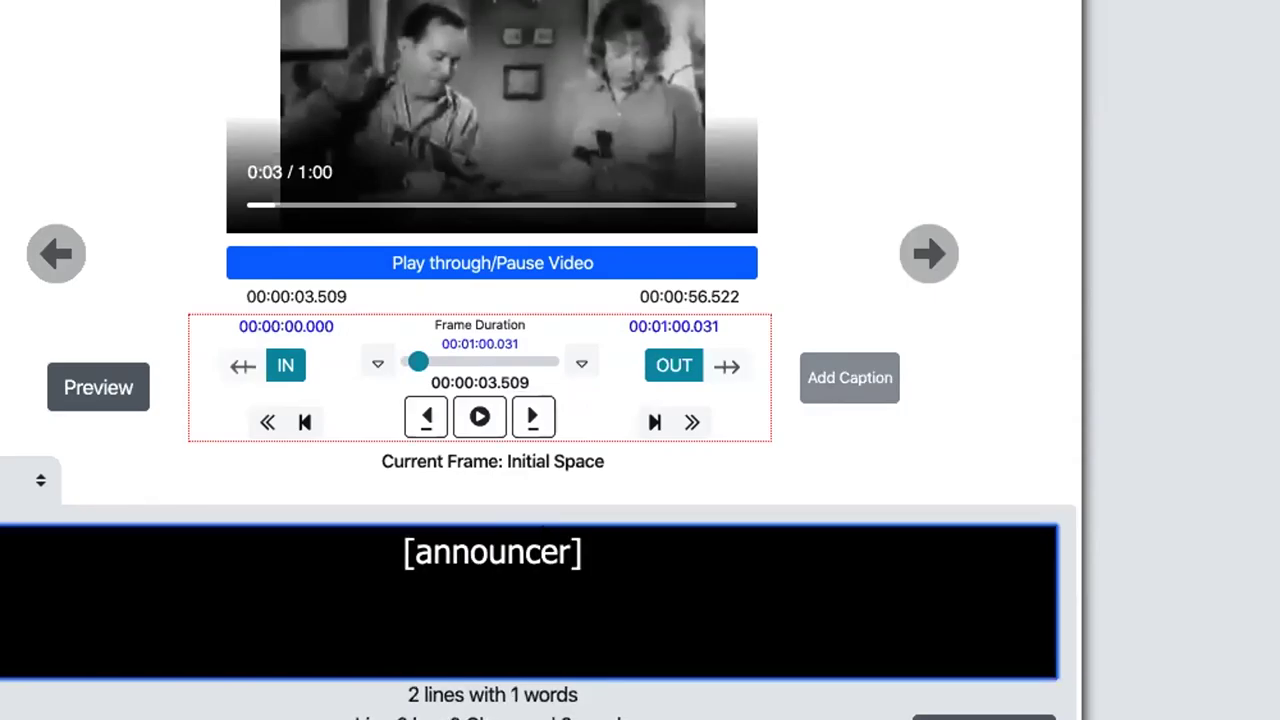
{"action": "type", "text": "Uh oh,"}
{"action": "key", "text": "Return"}
{"action": "type", "text": "ketchup"}
{"action": "type", "text": "!"}
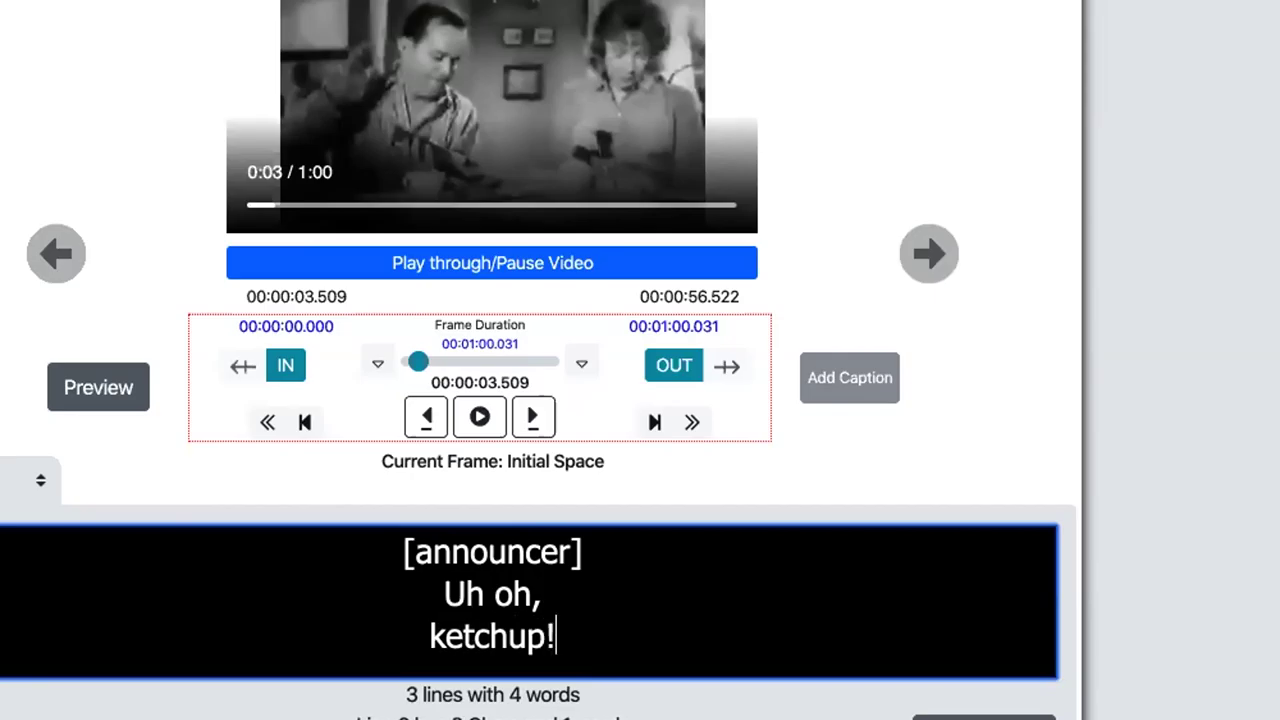
- Set the first caption's out point to about 3.5 s and its in point to about 1.16 s, and add it
{"action": "left_click", "coordinate": [662, 368]}
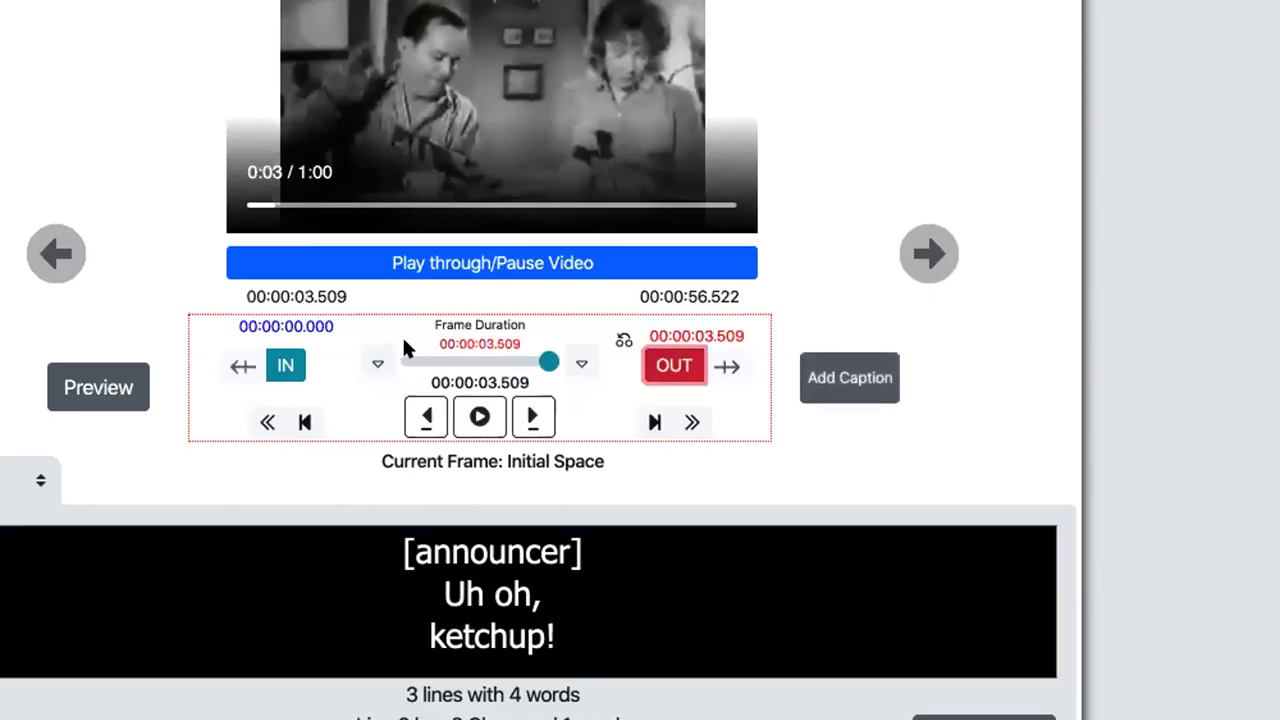
{"action": "left_click", "coordinate": [518, 411]}
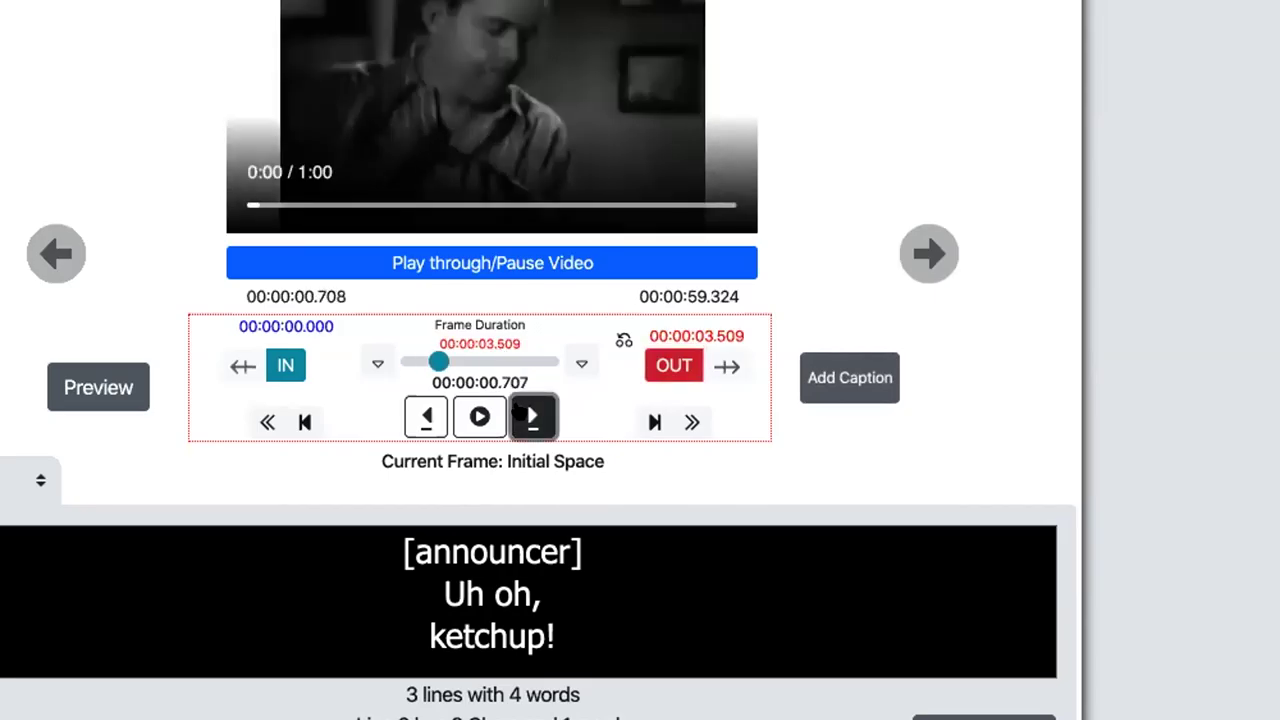
{"action": "left_click", "coordinate": [517, 410]}
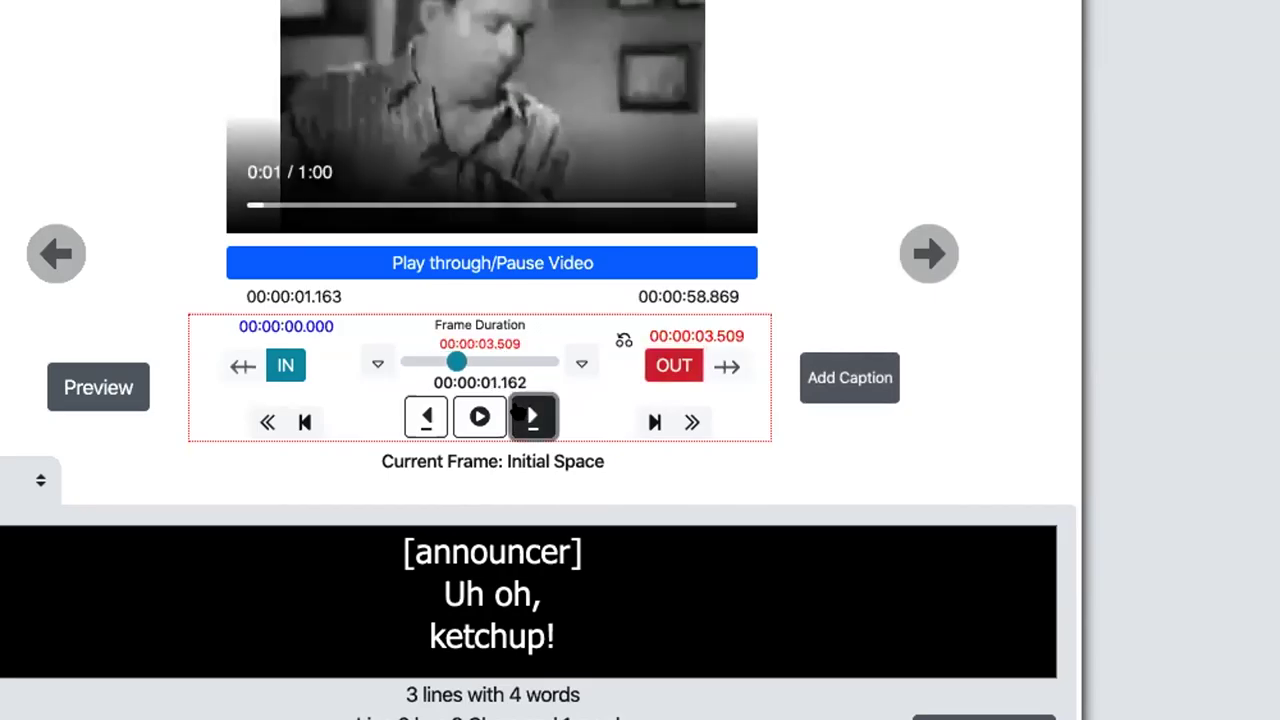
{"action": "left_click", "coordinate": [286, 365]}
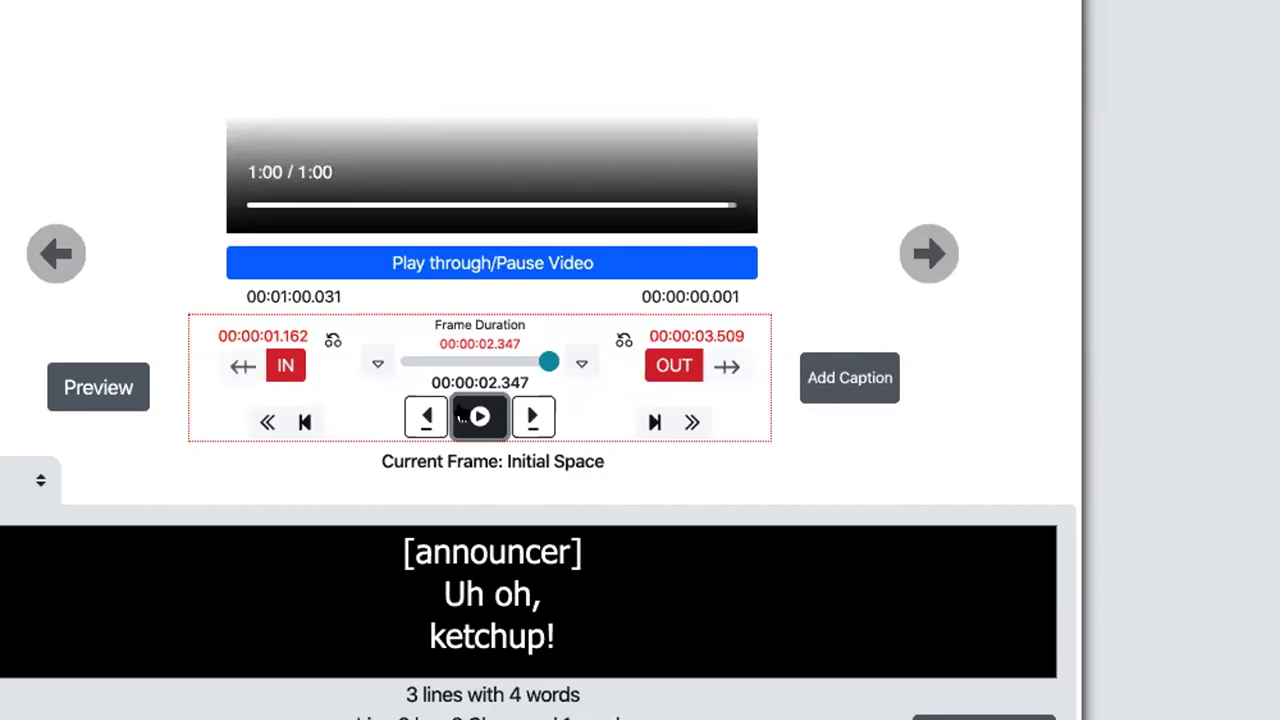
{"action": "left_click", "coordinate": [820, 373]}
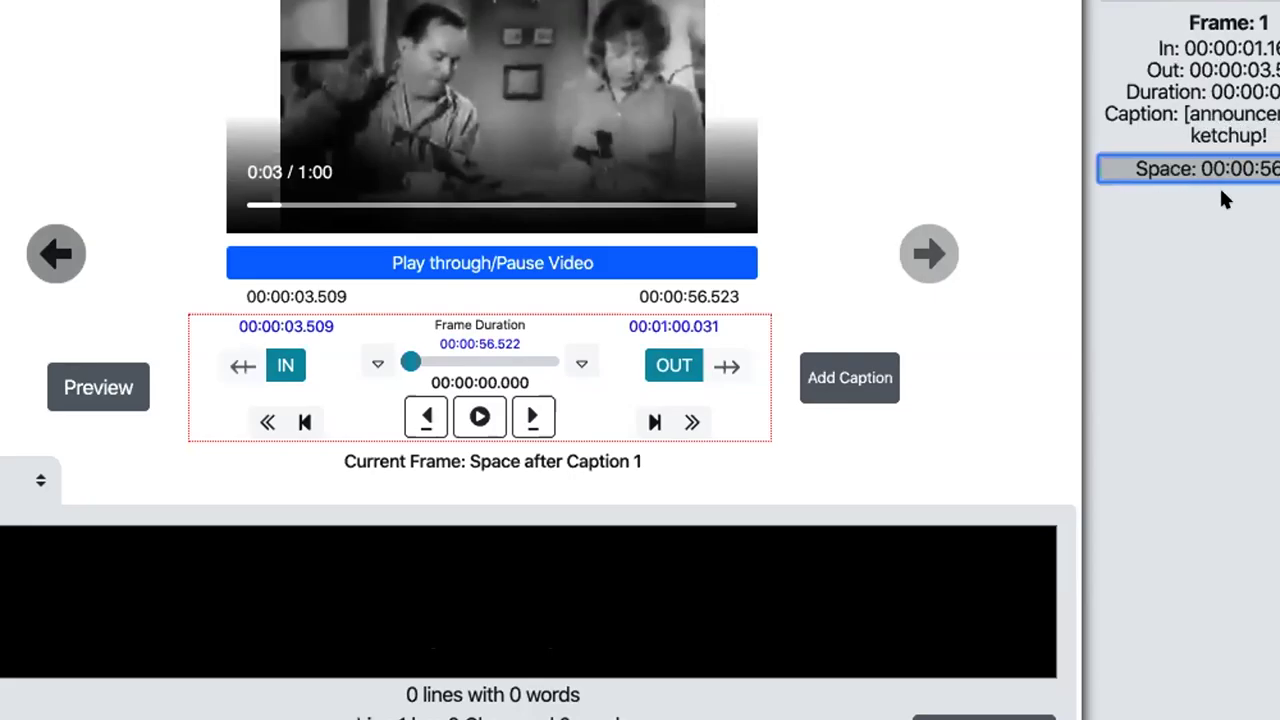
- Add a second caption reading "[popping sound from ketchup bottle]" that ends at about 5.2 s
{"action": "left_click", "coordinate": [531, 415]}
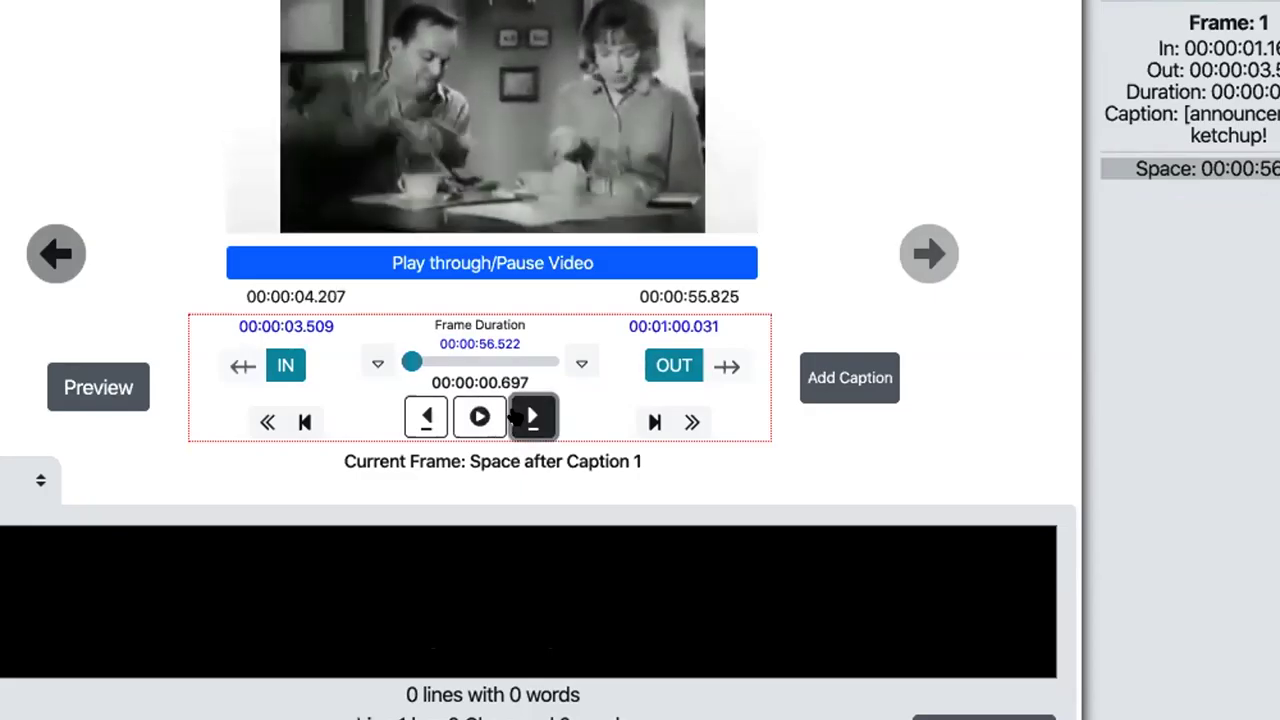
{"action": "left_click", "coordinate": [500, 552]}
{"action": "type", "text": "[popping sound from ketchup bottle]"}
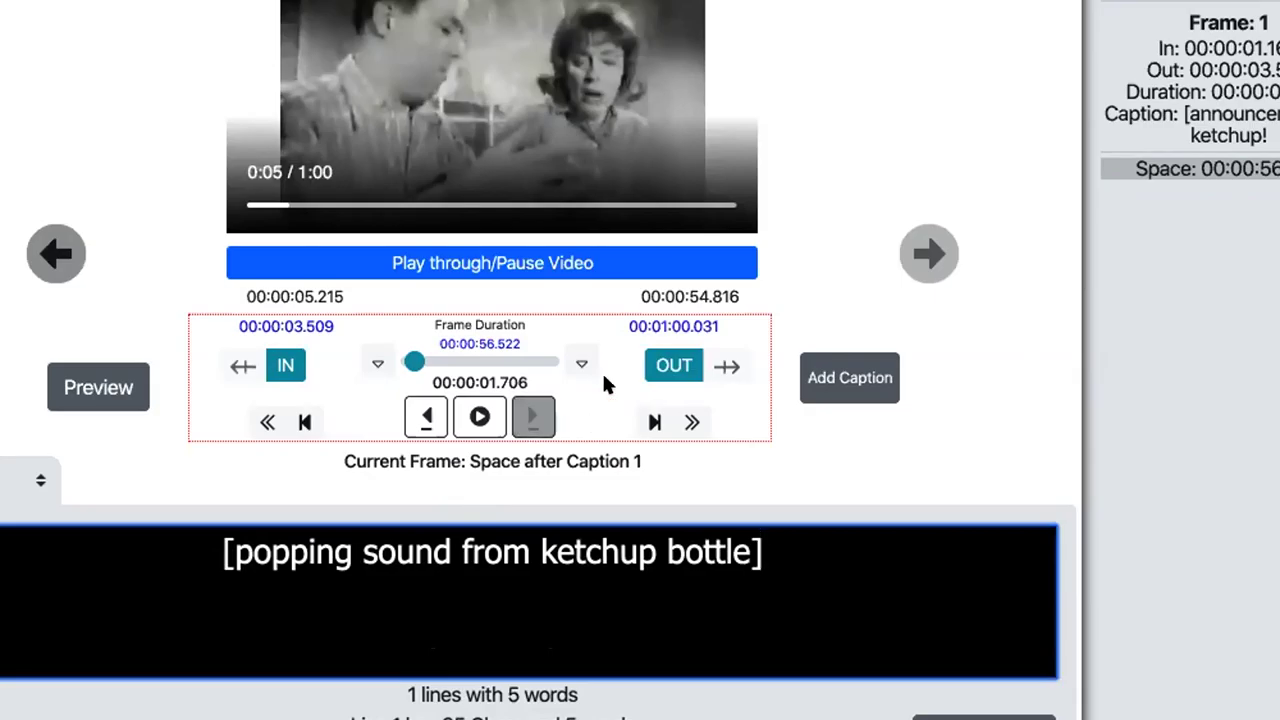
{"action": "left_click", "coordinate": [652, 358]}
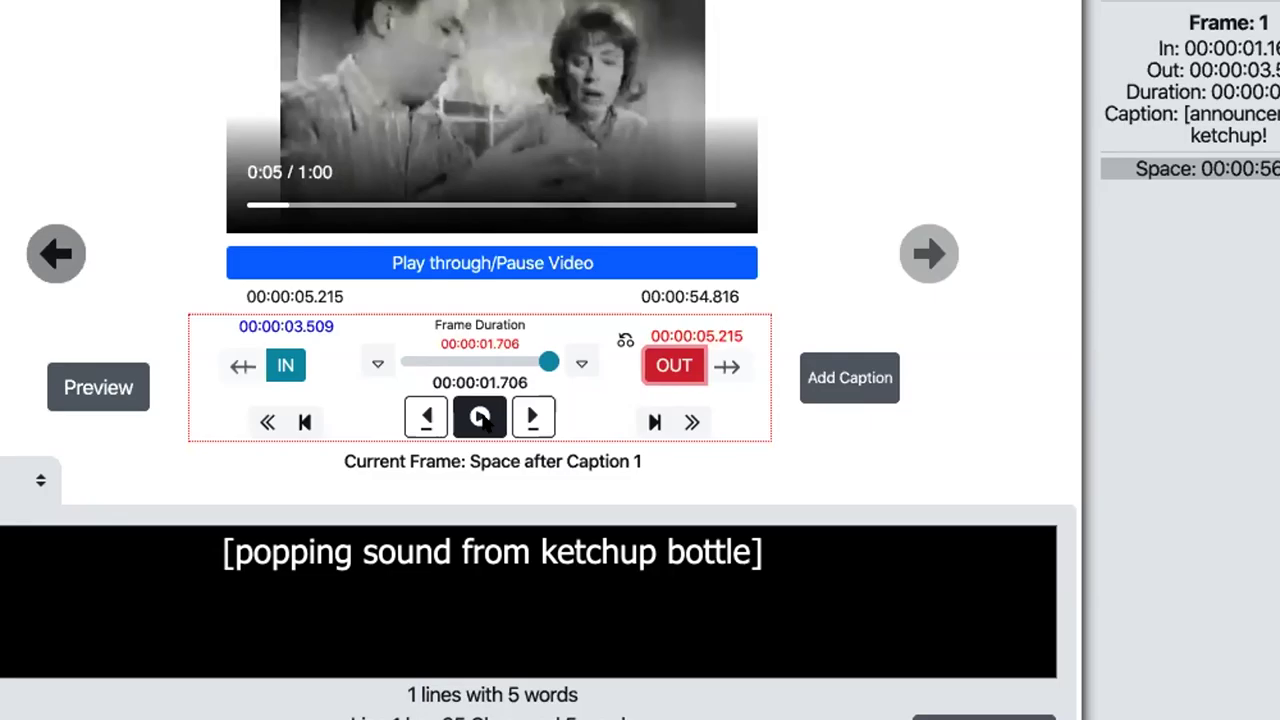
{"action": "left_click", "coordinate": [824, 373]}
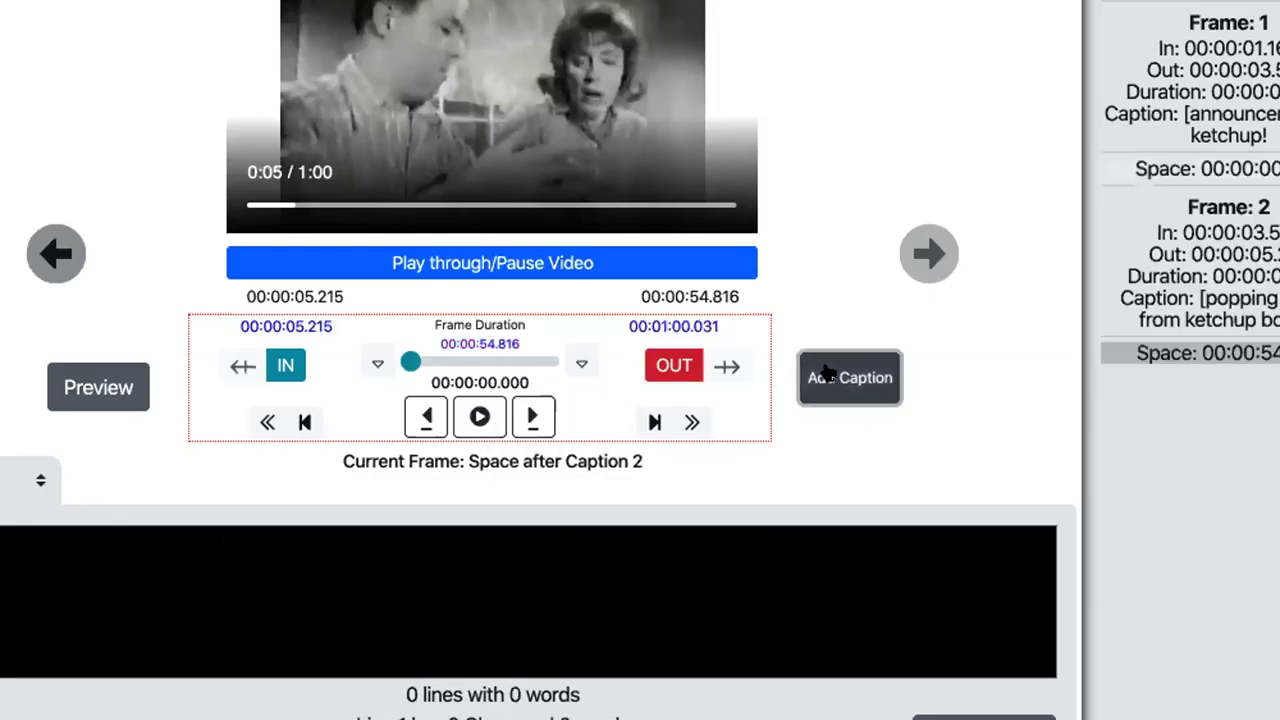
- Play on to about 6.2 s and write the third caption, "[woman]" with "Oh!" on the second line
{"action": "left_click", "coordinate": [533, 420]}
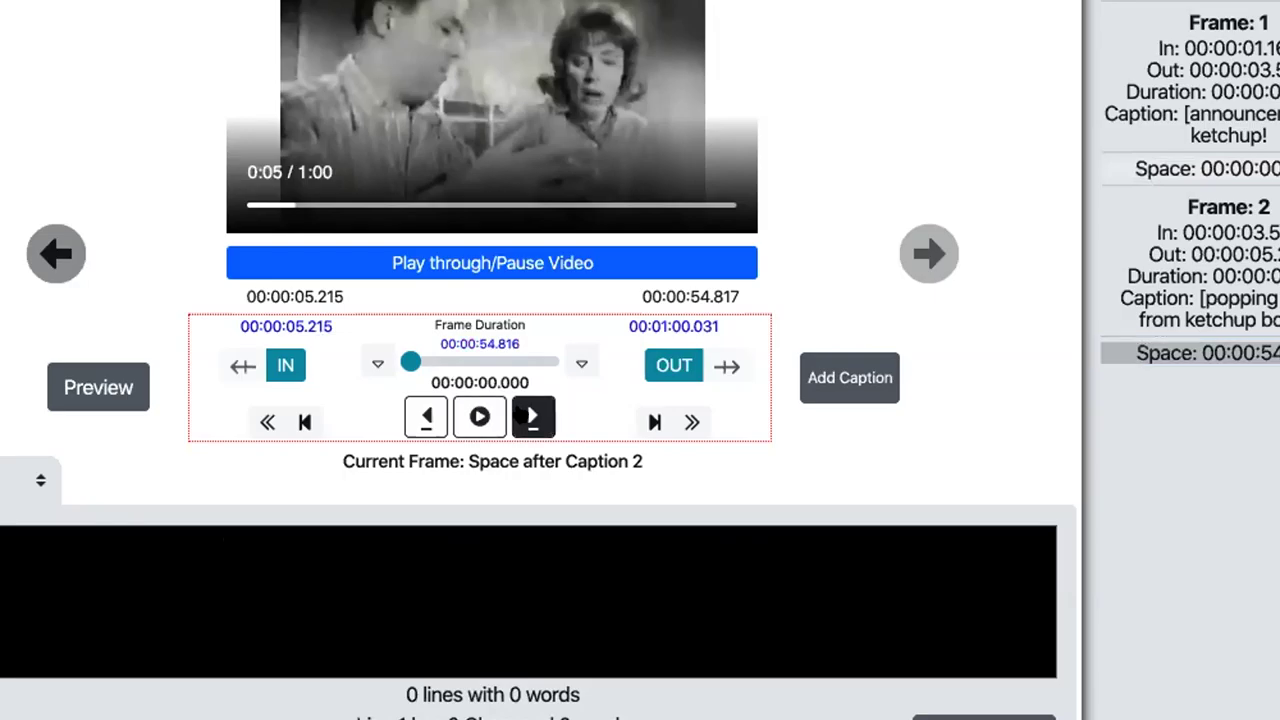
{"action": "left_click", "coordinate": [530, 560]}
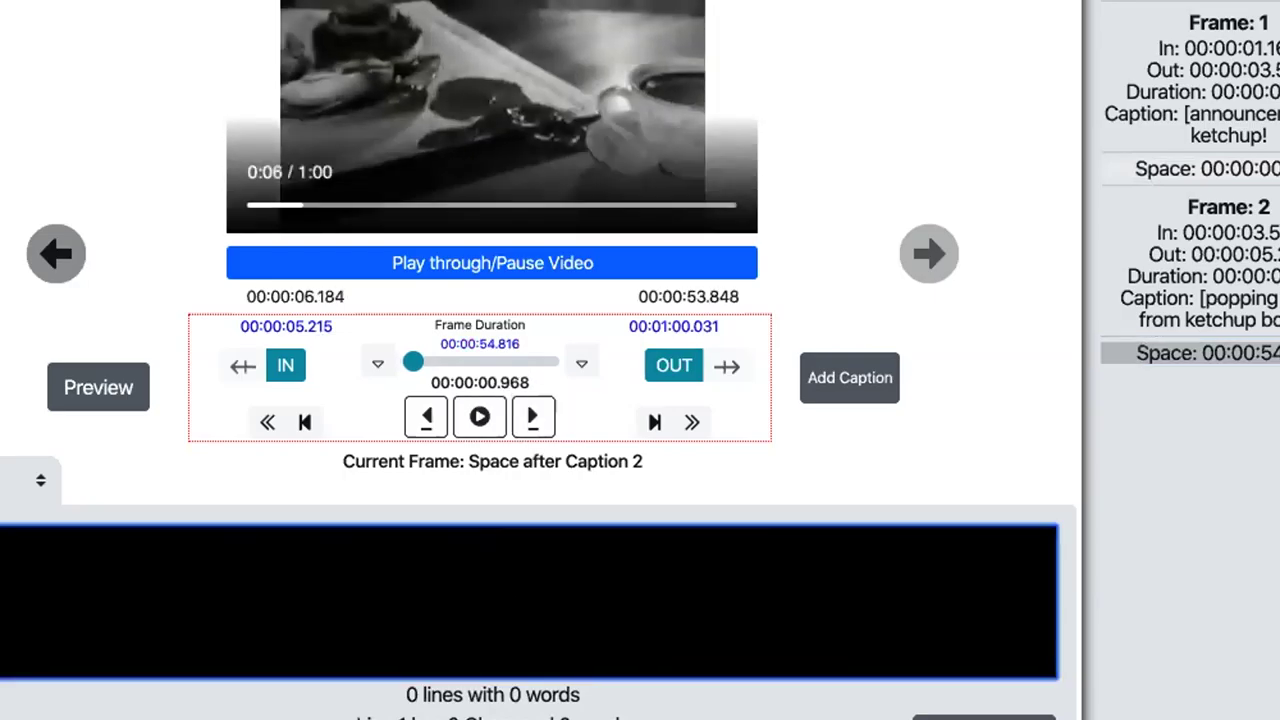
{"action": "type", "text": "[woman]"}
{"action": "key", "text": "Return"}
{"action": "type", "text": "a"}
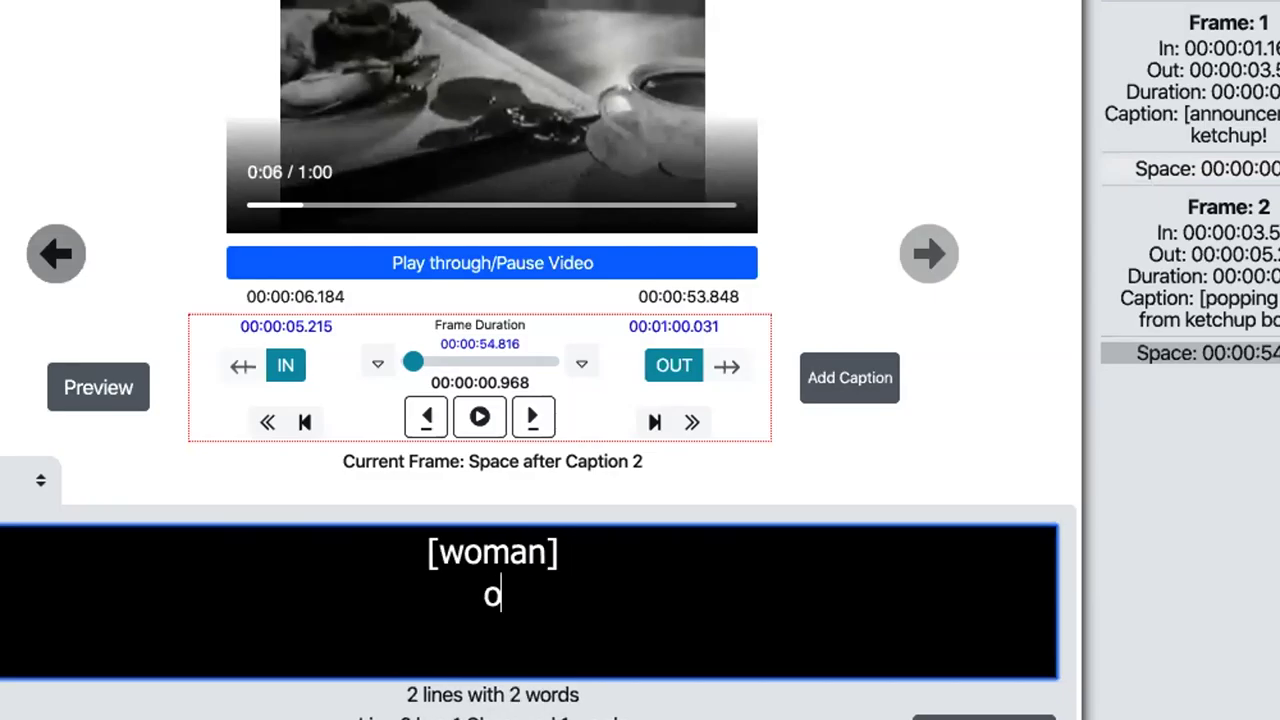
{"action": "key", "text": "BackSpace"}
{"action": "type", "text": "hi"}
{"action": "key", "text": "BackSpace"}
{"action": "key", "text": "BackSpace"}
{"action": "type", "text": "Oh!"}
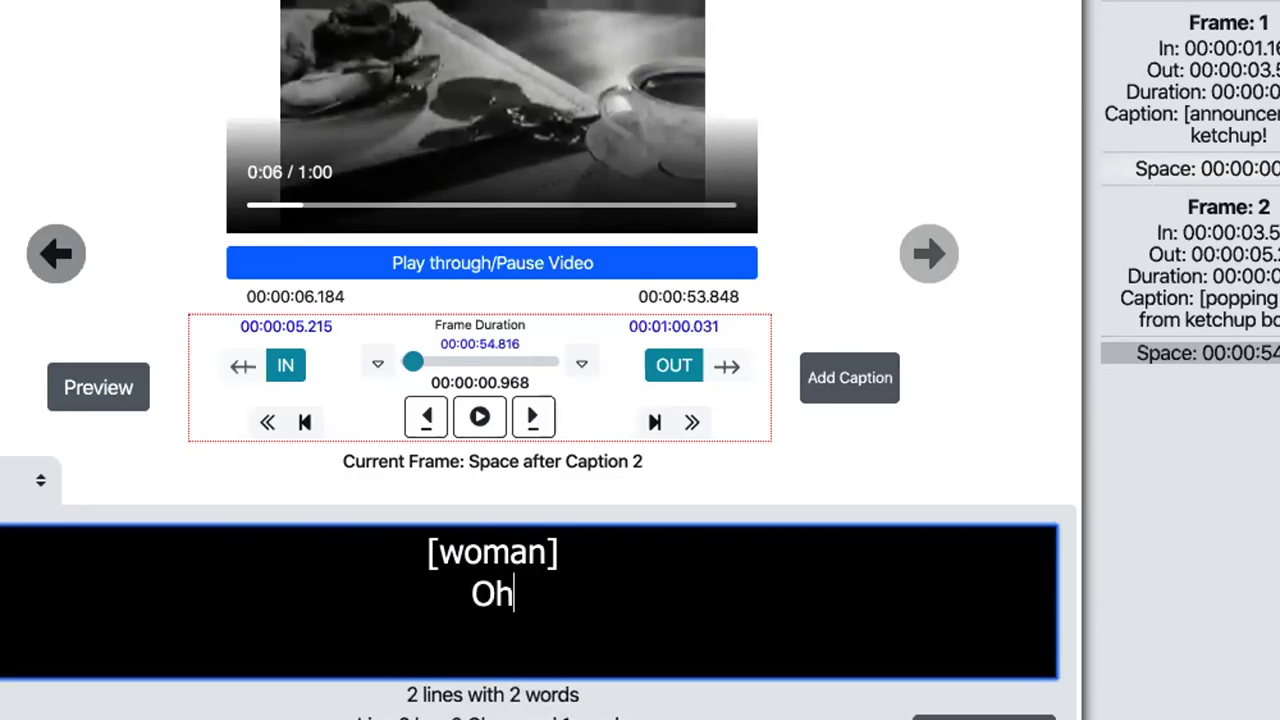
- Set the third caption's out point at about 6.2 s, replay the segment and add the caption
{"action": "left_click", "coordinate": [674, 365]}
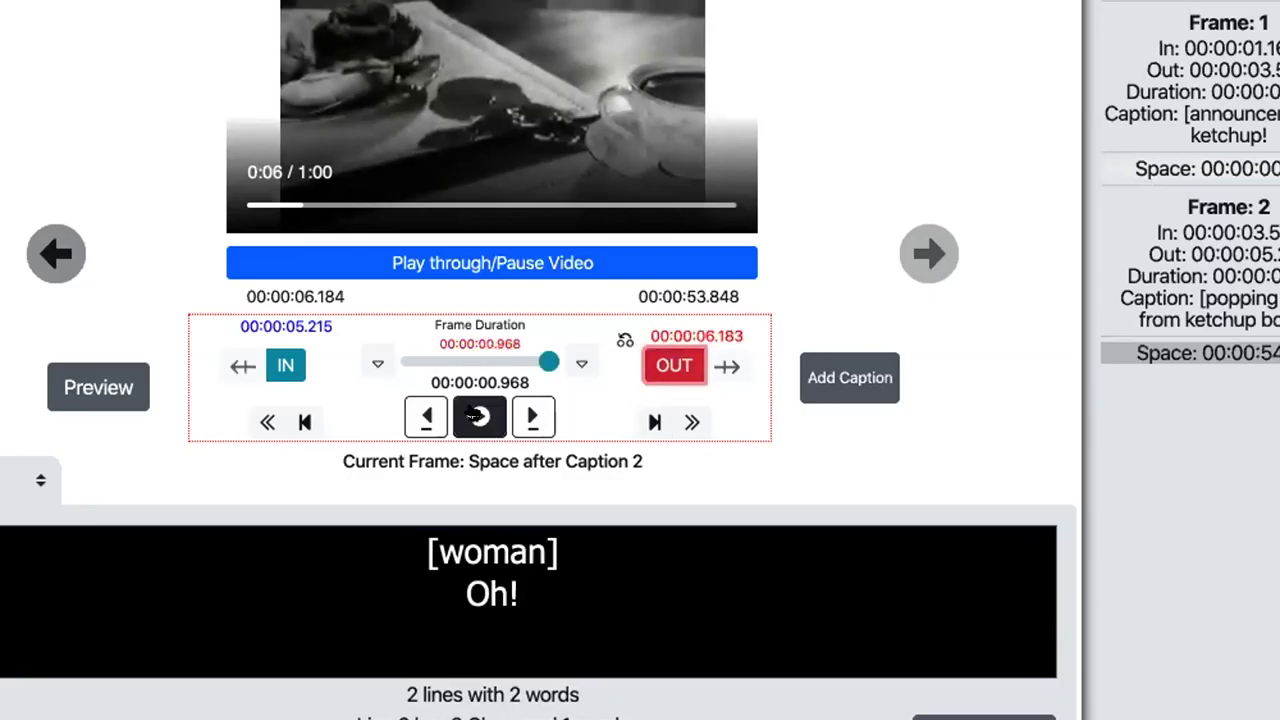
{"action": "left_click", "coordinate": [479, 416]}
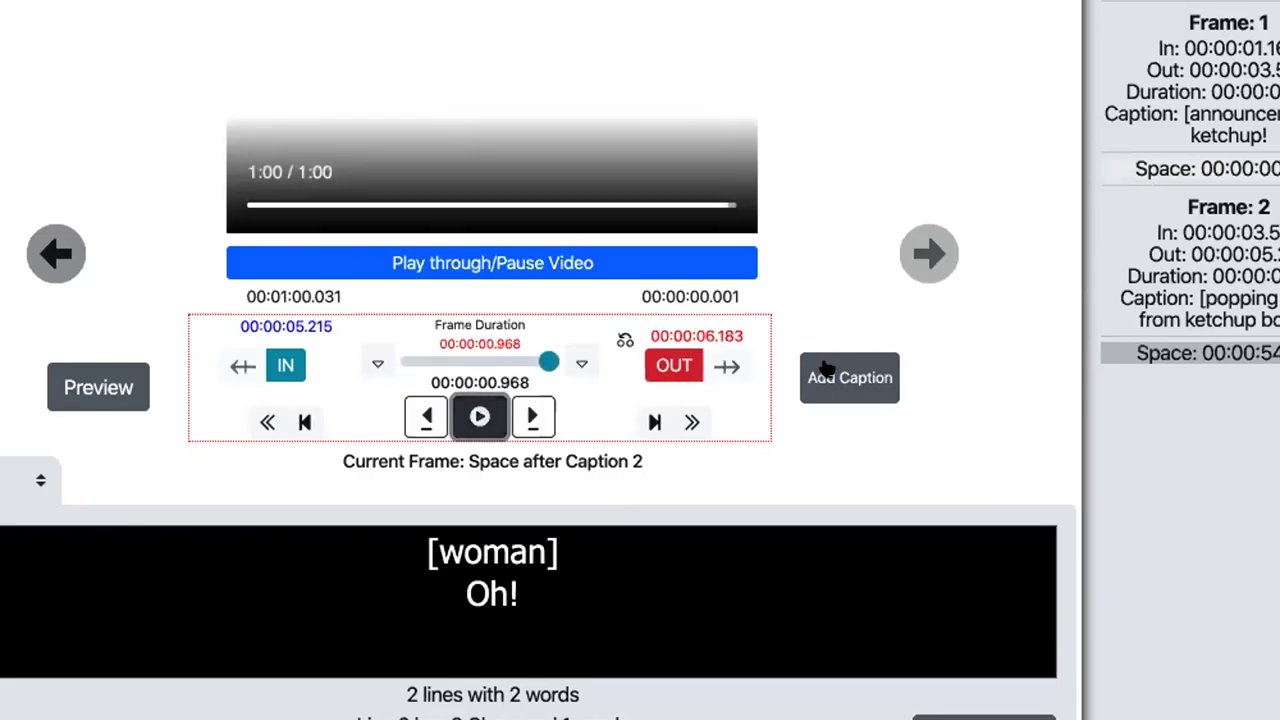
{"action": "left_click", "coordinate": [825, 375]}
- Play on to about 10.4 s, set the fourth caption's out point there and replay the segment
{"action": "left_click", "coordinate": [527, 416]}
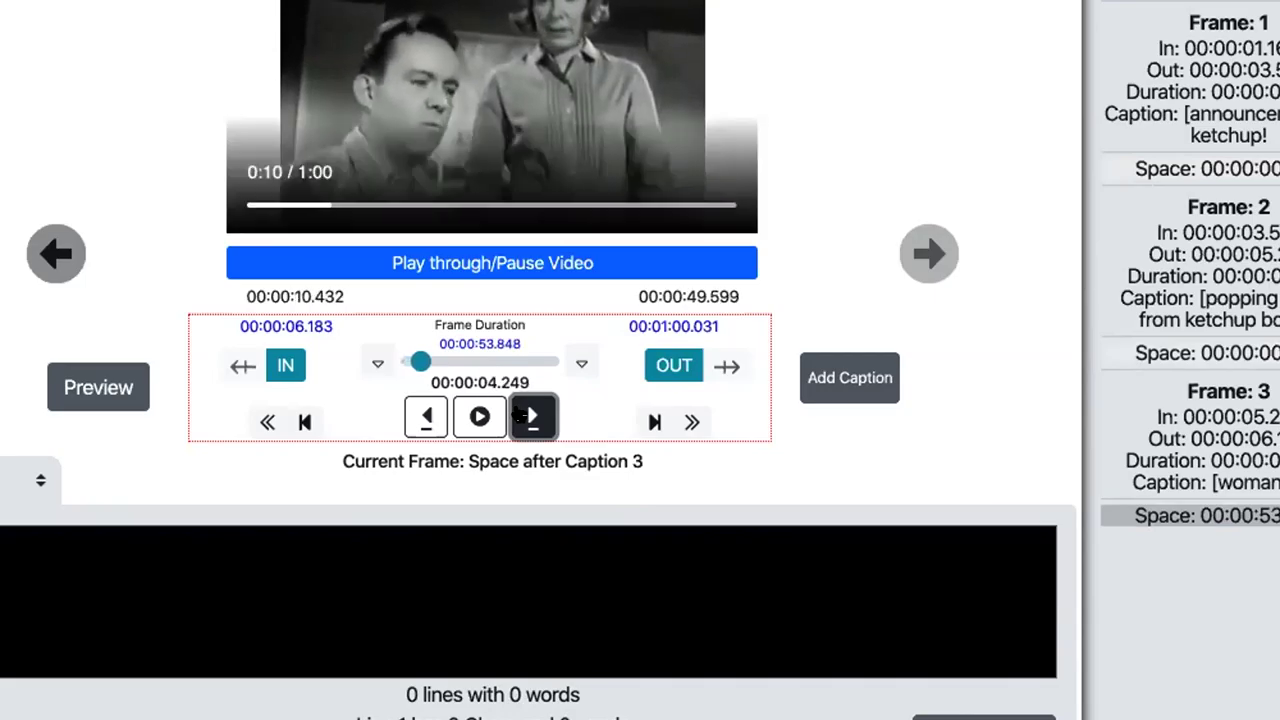
{"action": "left_click", "coordinate": [657, 357]}
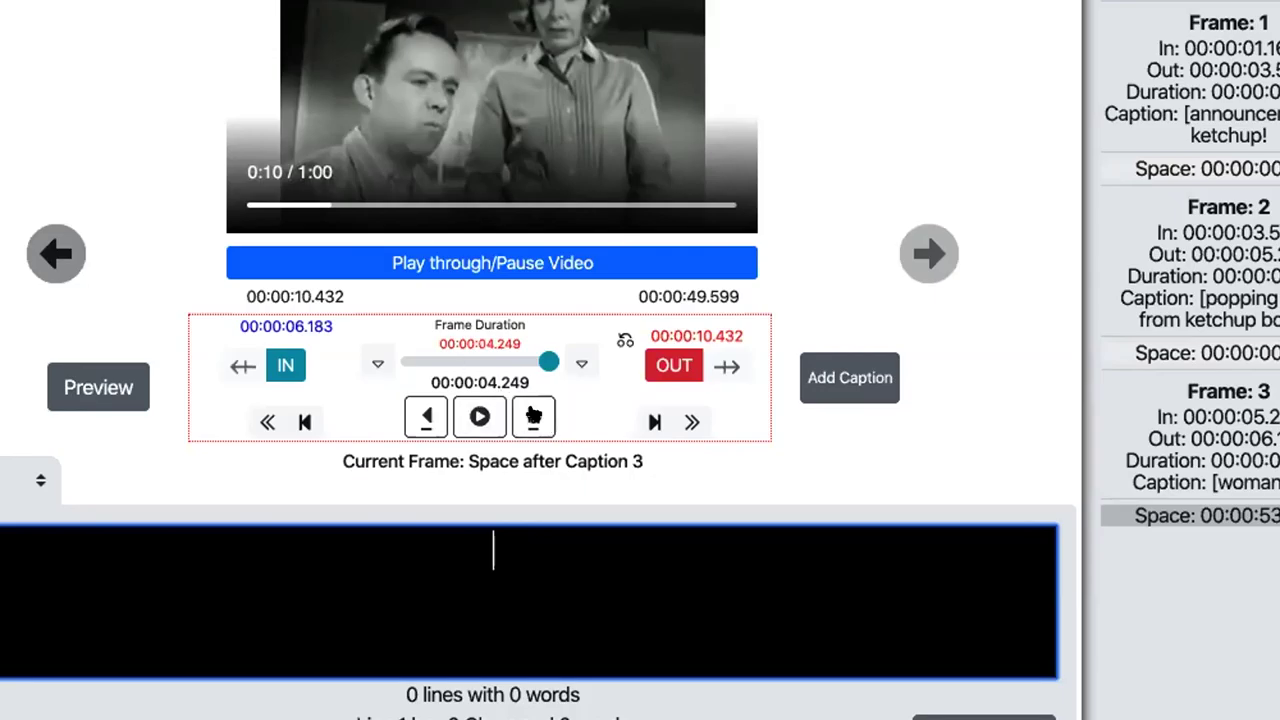
{"action": "left_click", "coordinate": [469, 410]}
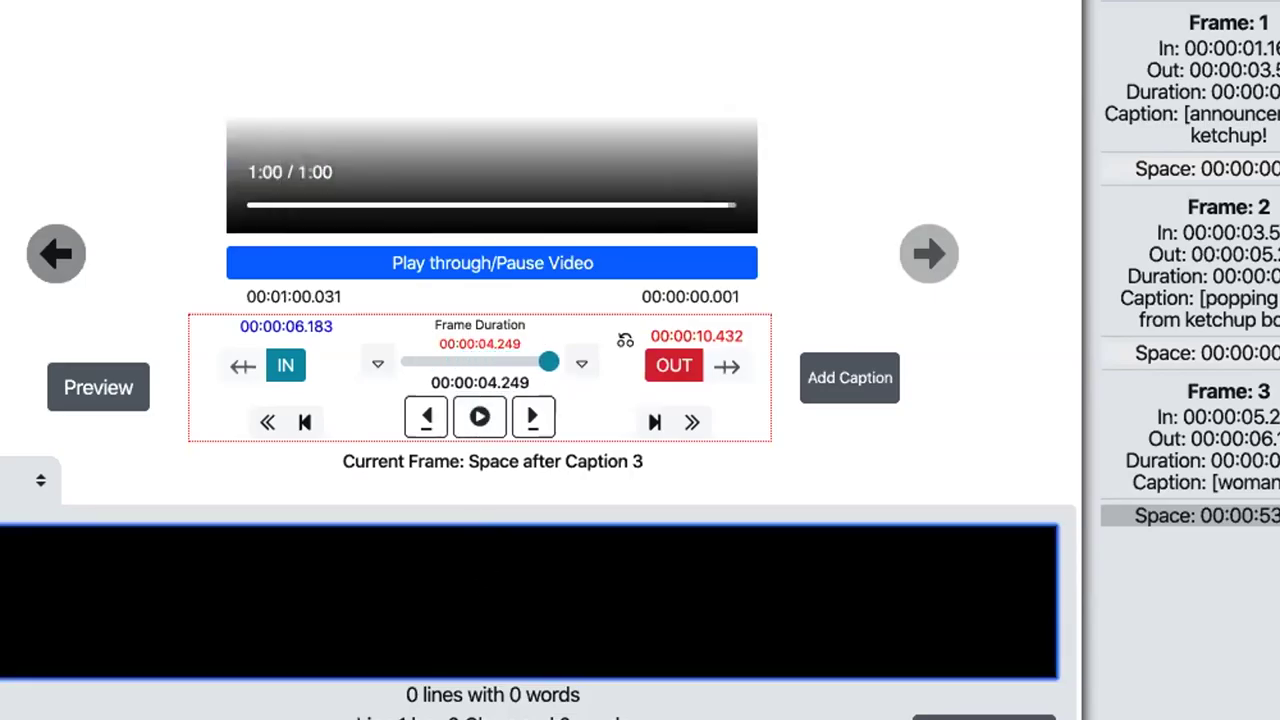
- Write the fourth caption as "I wish somebody" with "would invent a ketchup bottle" on the second line
{"action": "type", "text": "I wish someboe"}
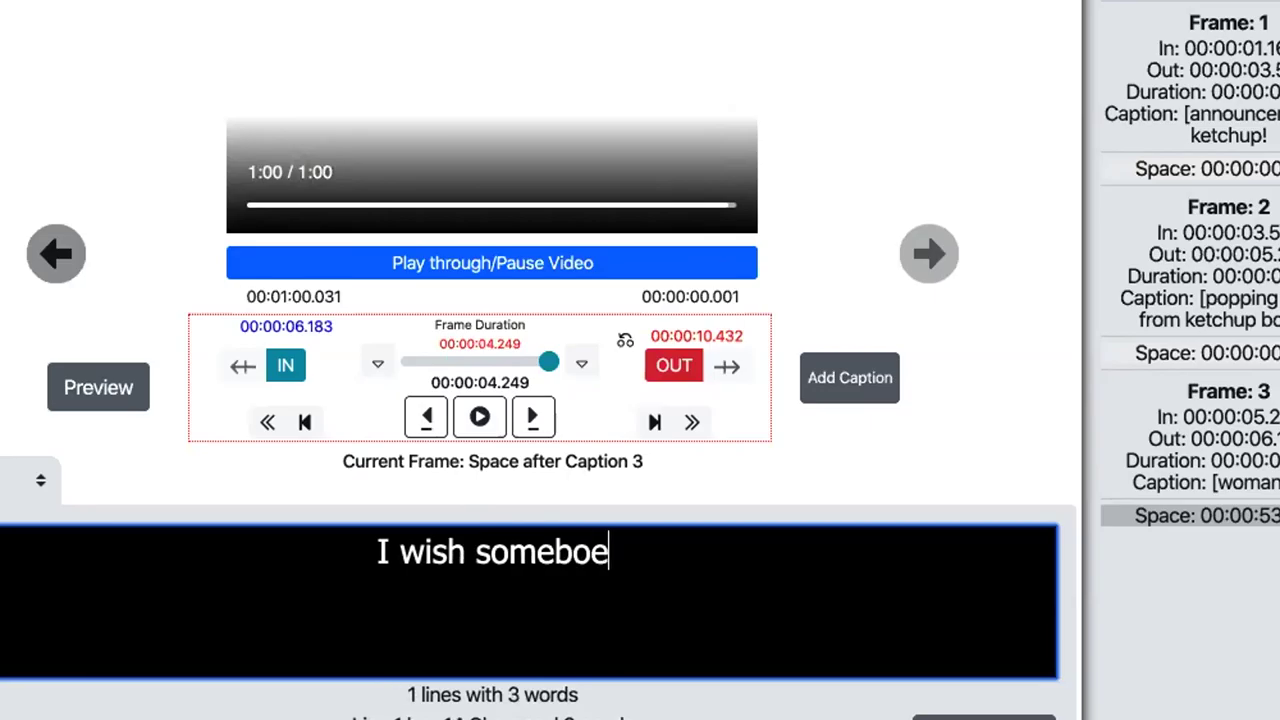
{"action": "key", "text": "BackSpace"}
{"action": "type", "text": "dy"}
{"action": "key", "text": "Return"}
{"action": "type", "text": "wo"}
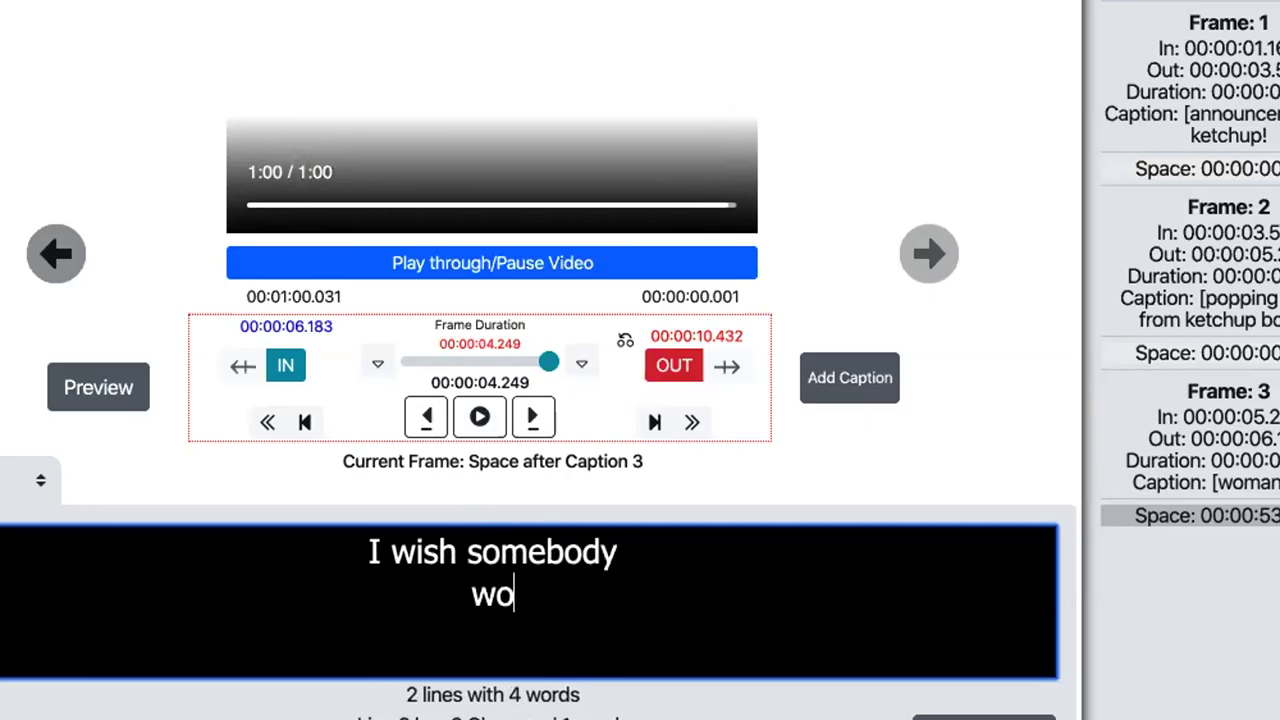
{"action": "type", "text": "uld invent ."}
{"action": "key", "text": "BackSpace"}
{"action": "key", "text": "BackSpace"}
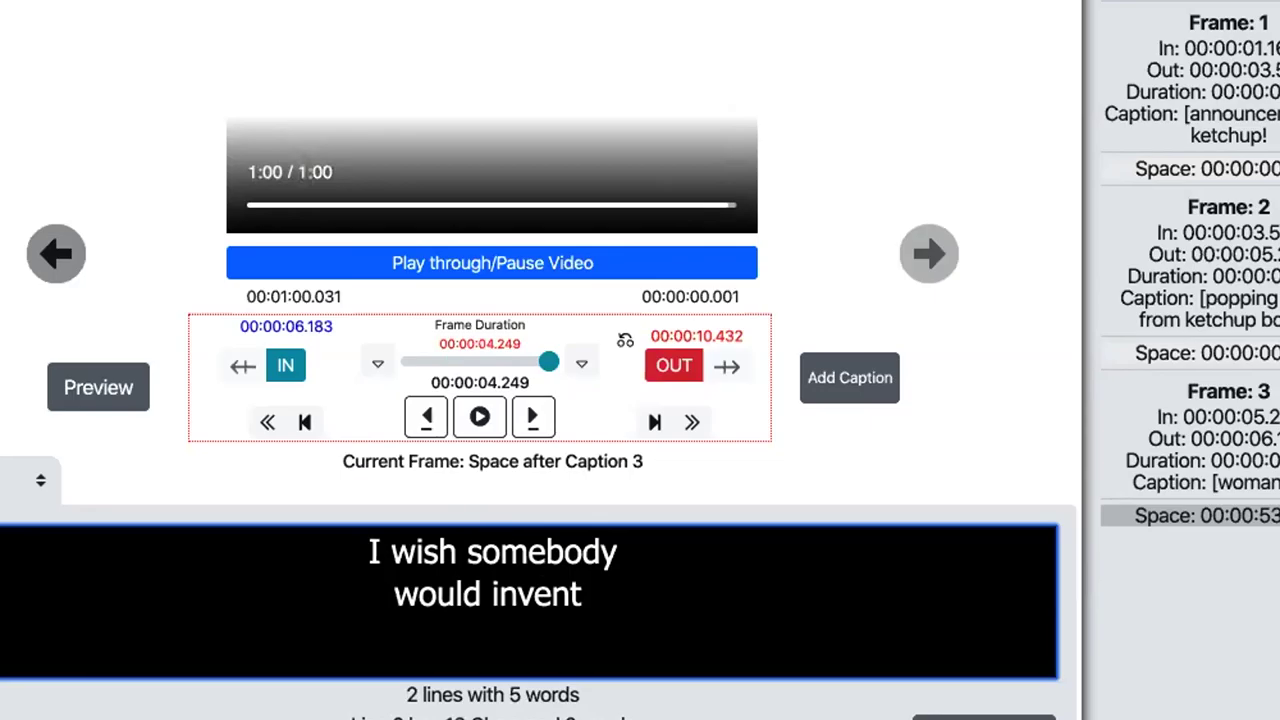
{"action": "type", "text": "a ketchup bottle"}
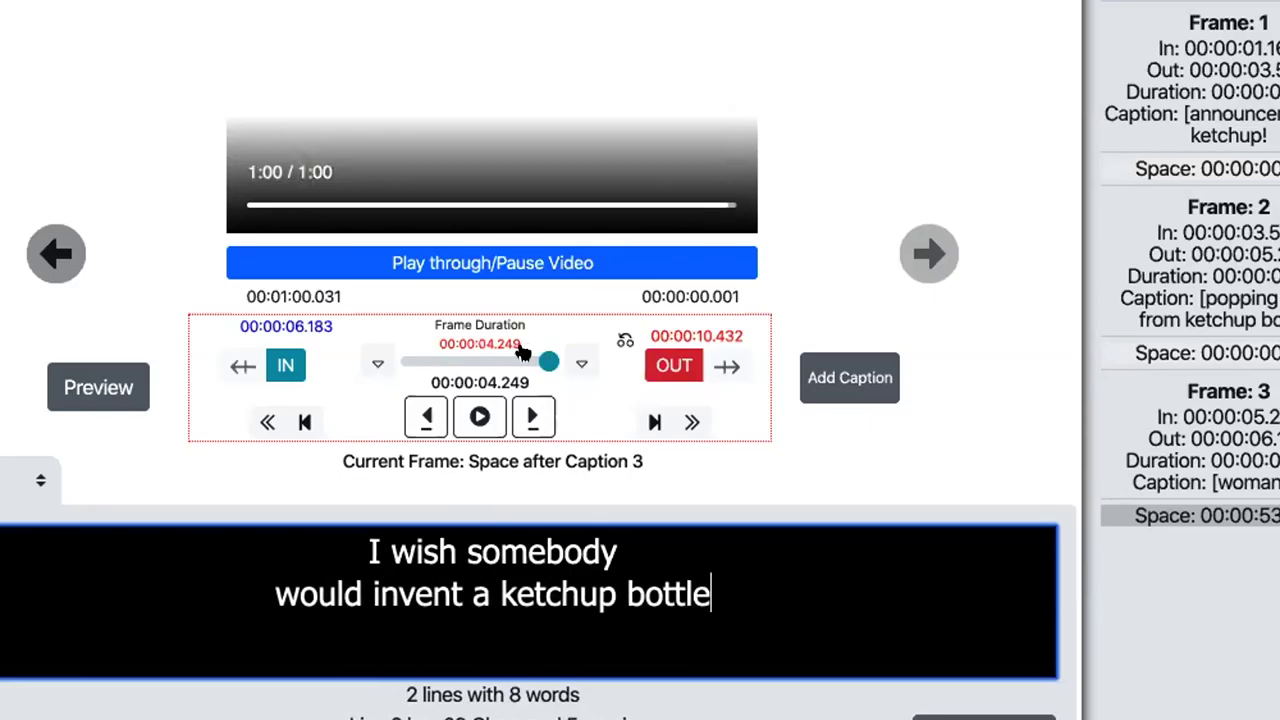
- Replay the fourth caption's segment, move its out point to about 9.1 s and add the caption
{"action": "left_click", "coordinate": [392, 358]}
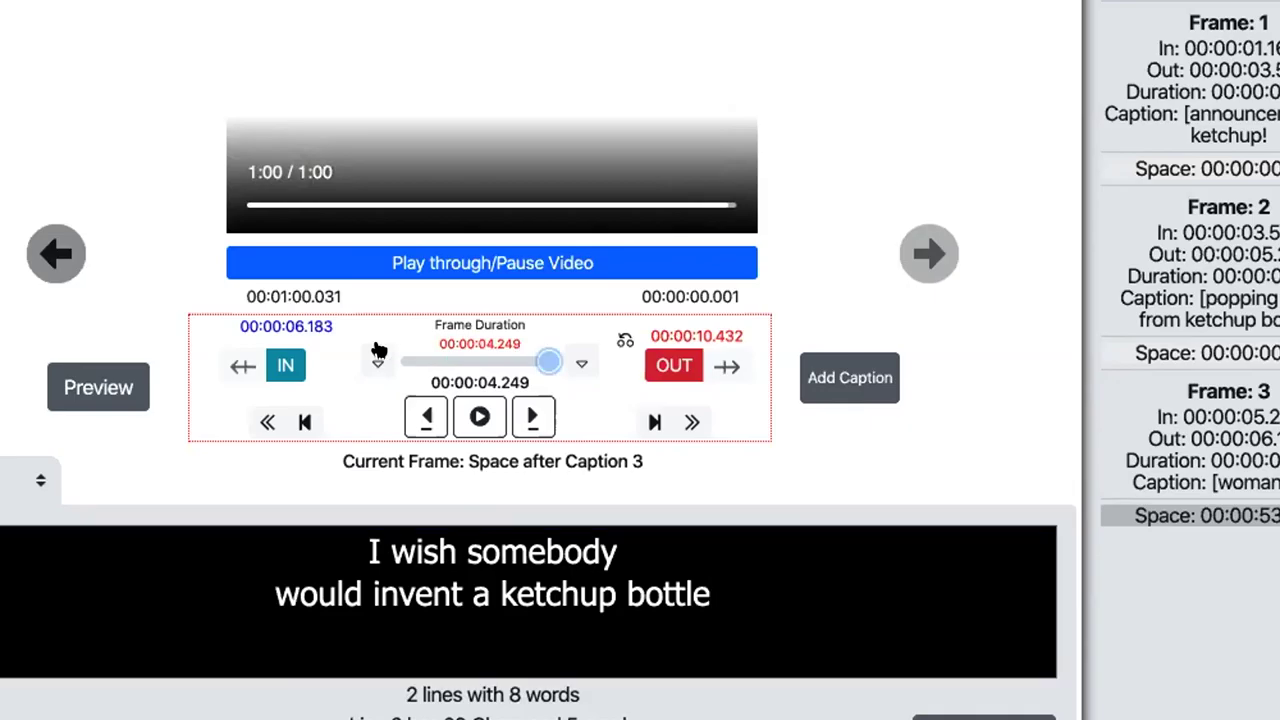
{"action": "left_click", "coordinate": [515, 415]}
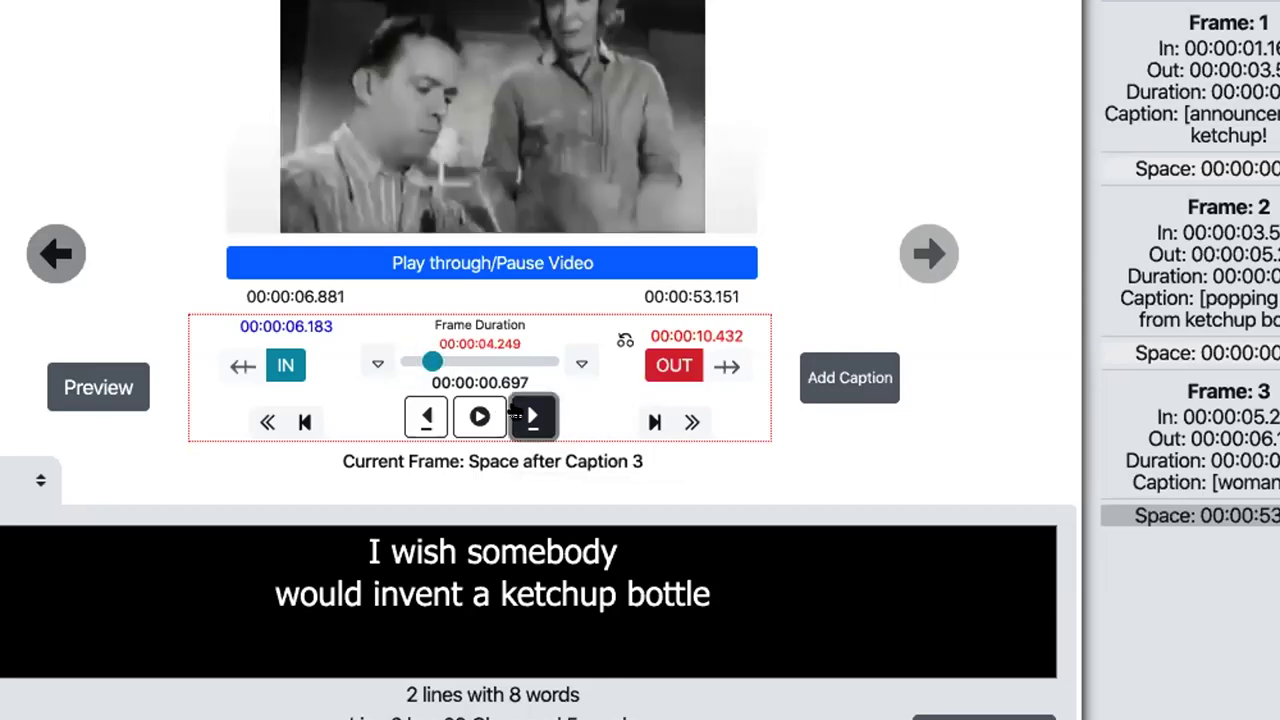
{"action": "left_click_drag", "start_coordinate": [515, 415], "coordinate": [553, 410]}
{"action": "left_click_drag", "start_coordinate": [655, 355], "coordinate": [645, 351]}
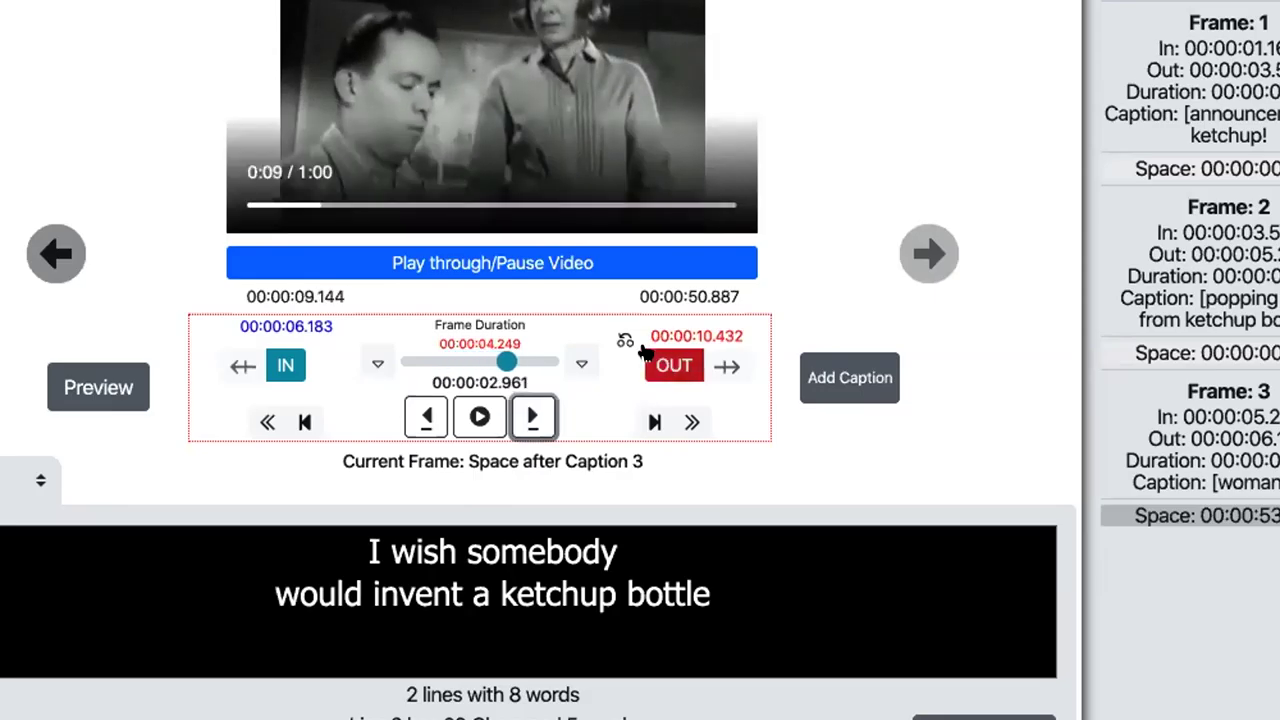
{"action": "left_click", "coordinate": [886, 376]}
- Play on to about 10.3 s and write the fifth caption, "that squirts" with "where you aim it." on the second line
{"action": "left_click_drag", "start_coordinate": [533, 415], "coordinate": [533, 415]}
{"action": "type", "text": "that w"}
{"action": "key", "text": "BackSpace"}
{"action": "type", "text": "squirts"}
{"action": "key", "text": "Return"}
{"action": "type", "text": "where you aim it."}
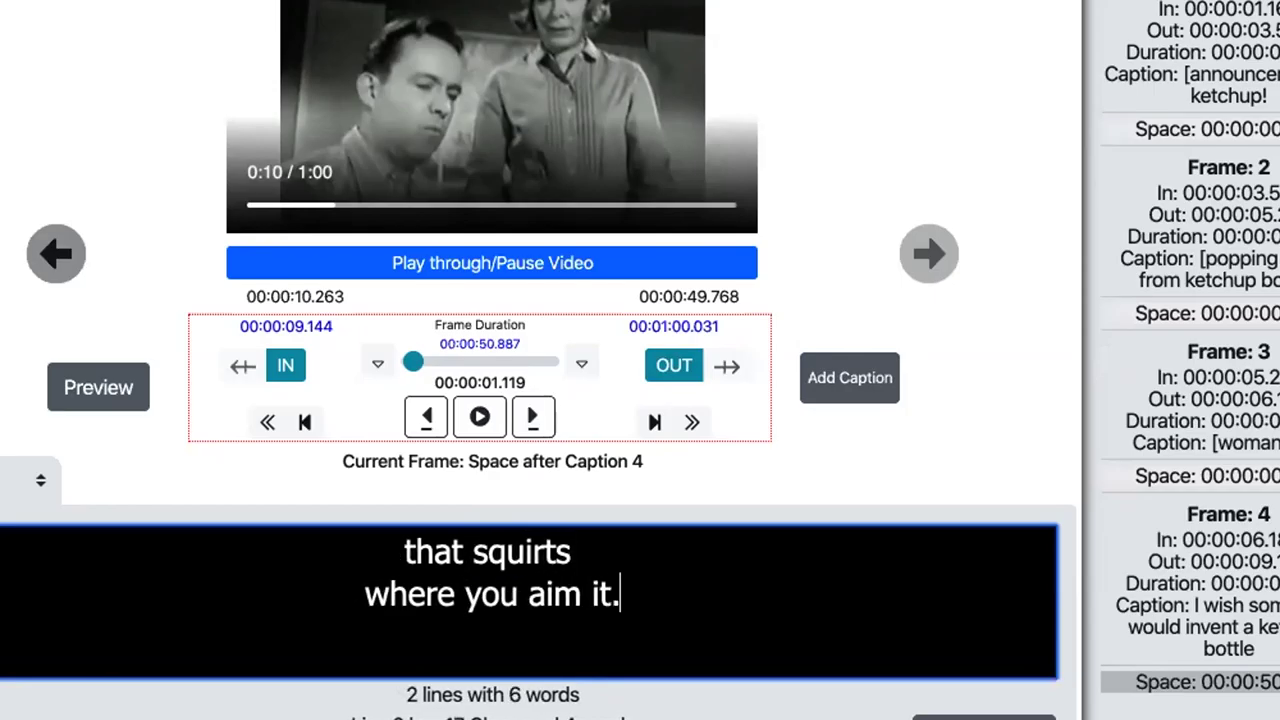
- Set the fifth caption's out point at about 10.65 s, replay the segment and add the caption
{"action": "left_click_drag", "start_coordinate": [533, 418], "coordinate": [620, 360]}
{"action": "left_click", "coordinate": [662, 363]}
{"action": "left_click", "coordinate": [465, 417]}
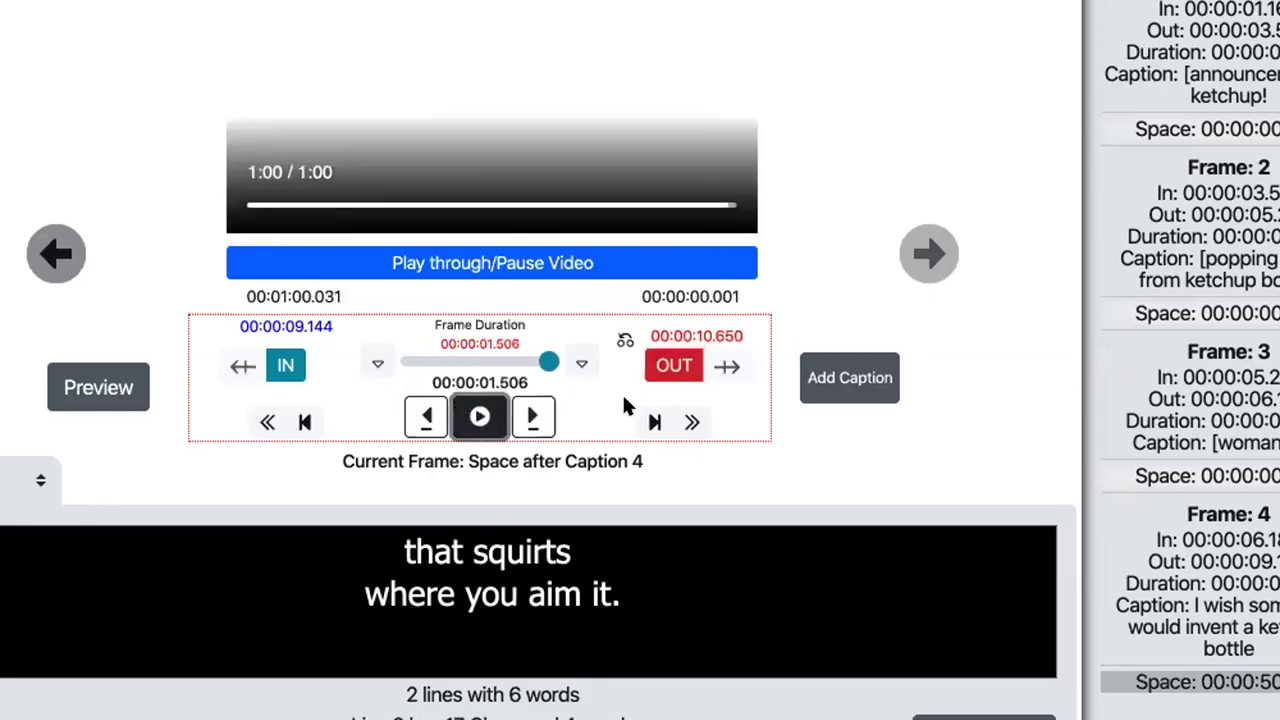
{"action": "left_click", "coordinate": [822, 375]}
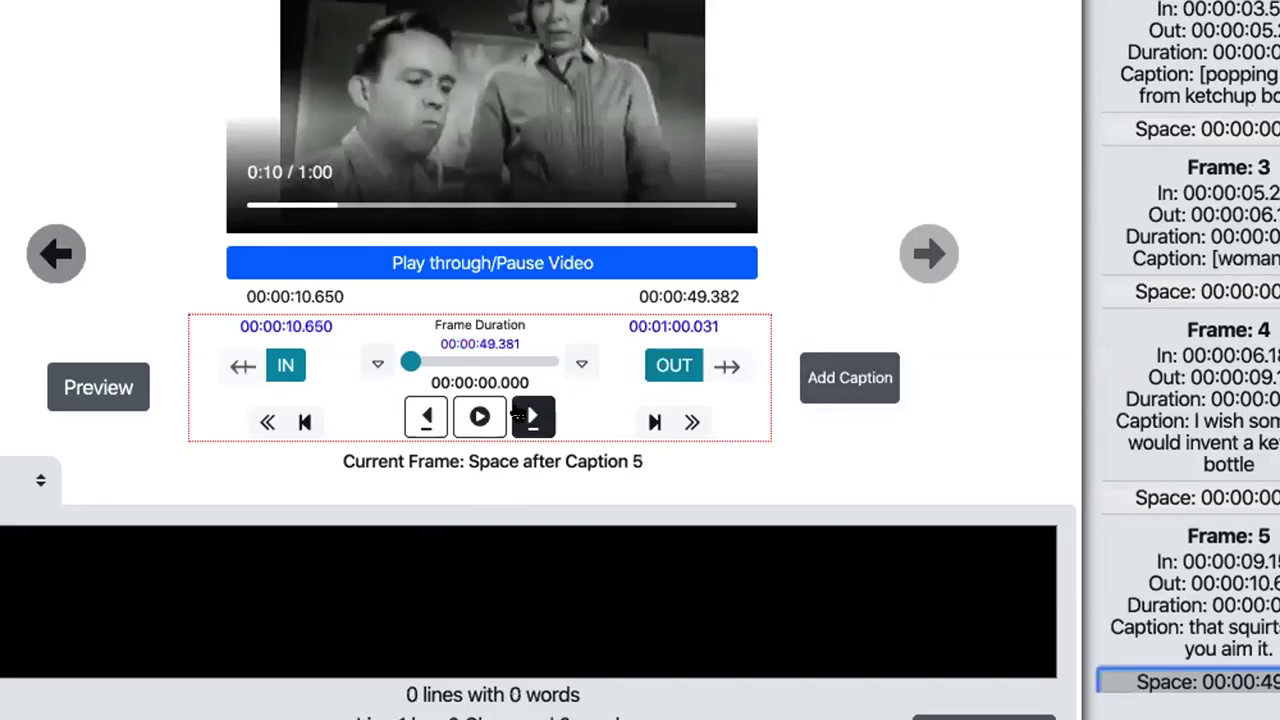
- Play to about 12.8 s and write the sixth caption: "[announcer]", the woman's title and surname with a comma, and "I've got the next best thing," on three lines
{"action": "left_click", "coordinate": [518, 416]}
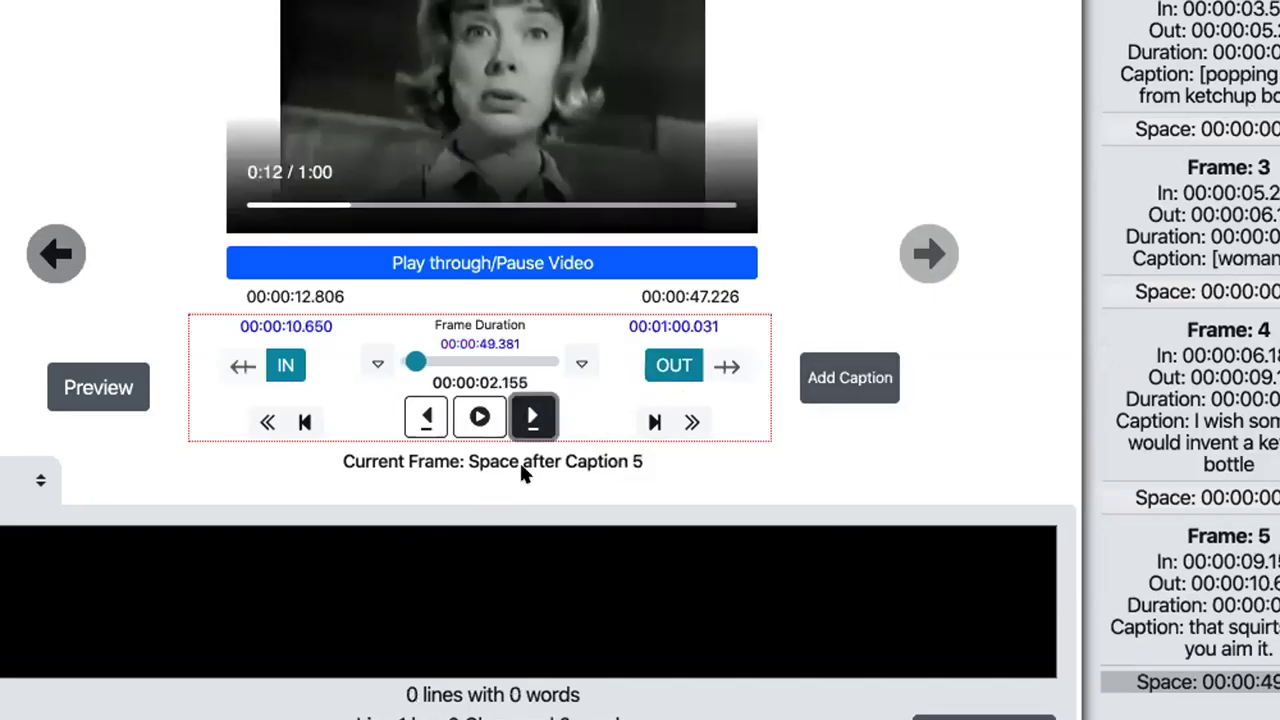
{"action": "left_click", "coordinate": [493, 550]}
{"action": "type", "text": "["}
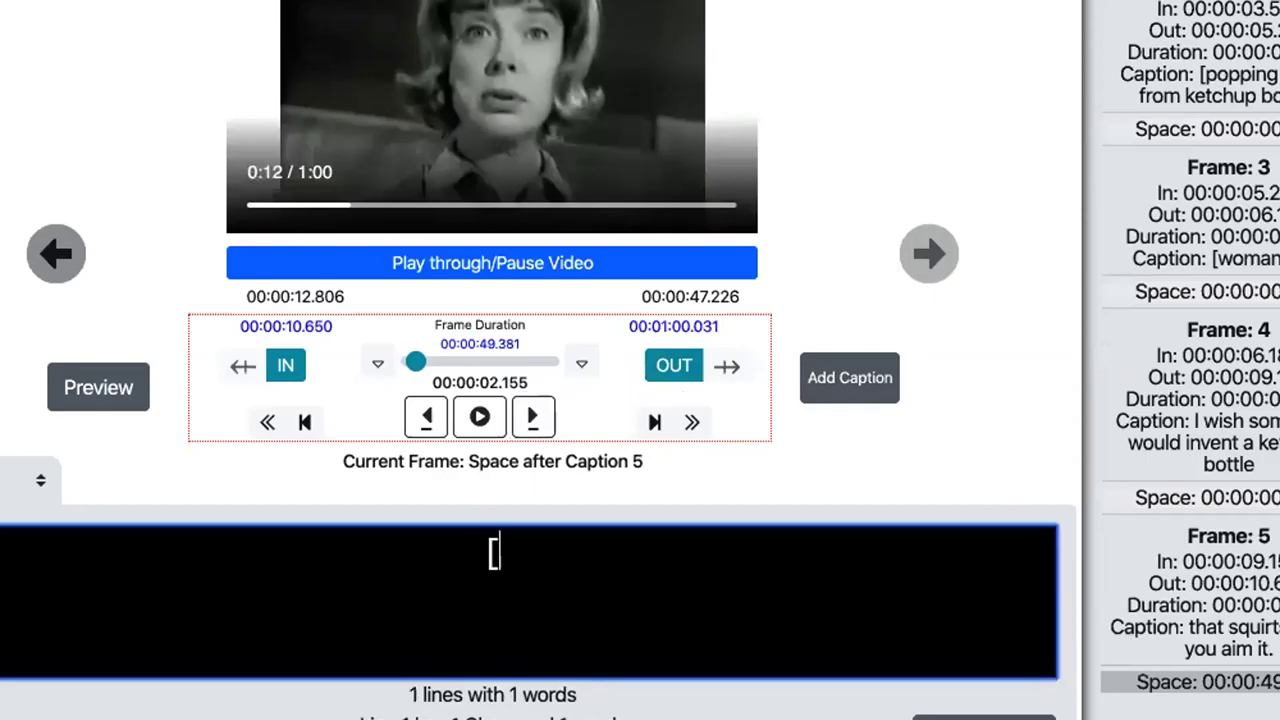
{"action": "type", "text": "announ"}
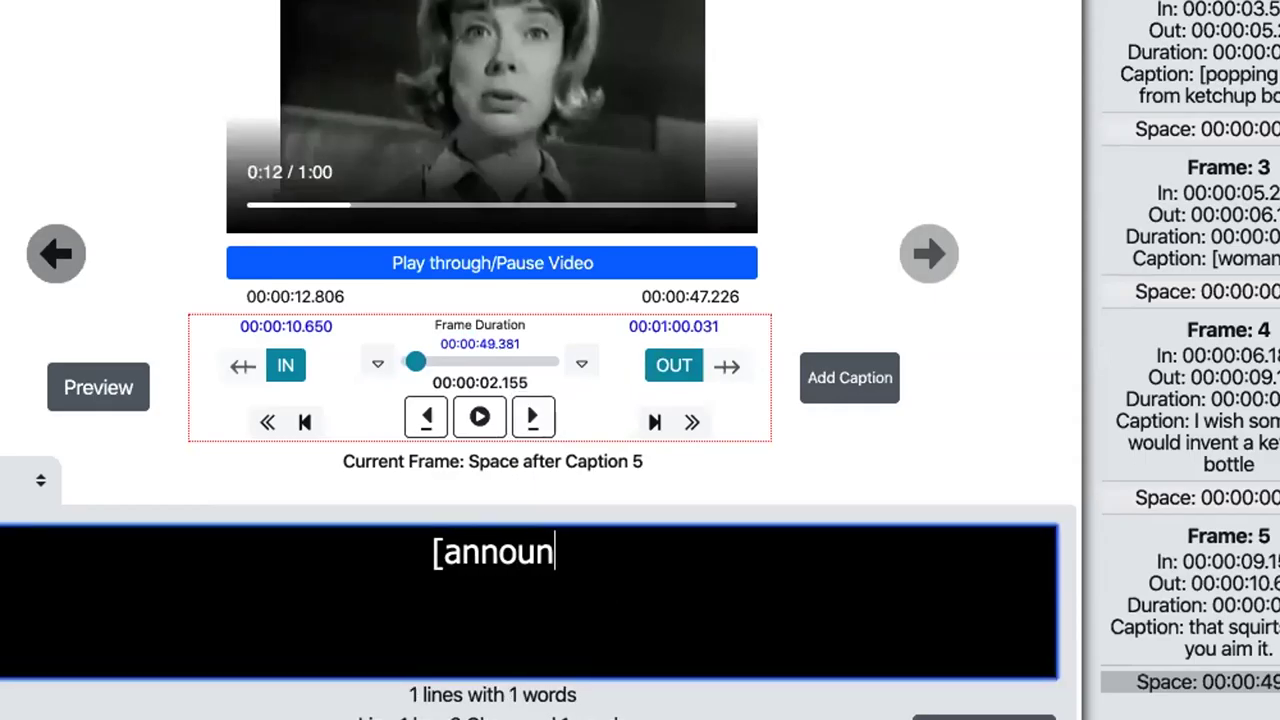
{"action": "type", "text": "cer]"}
{"action": "key", "text": "Return"}
{"action": "type", "text": "Mr.s"}
{"action": "key", "text": "BackSpace"}
{"action": "key", "text": "BackSpace"}
{"action": "type", "text": "s. "}
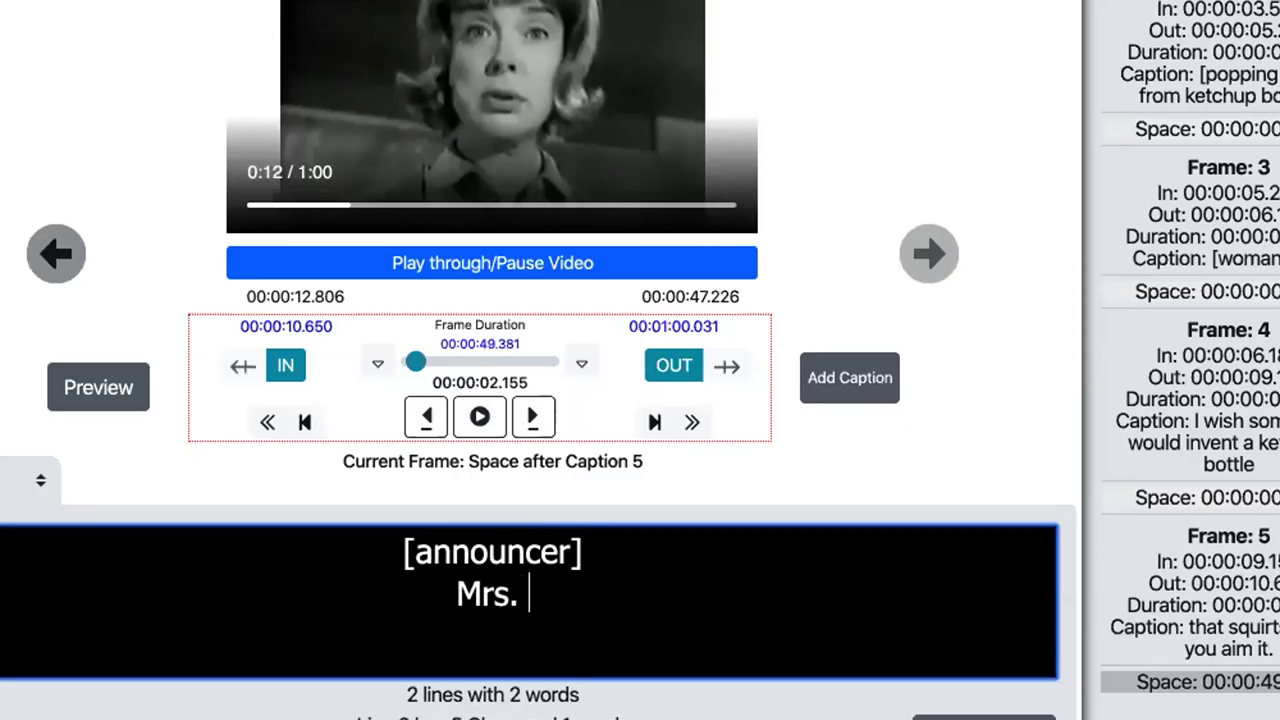
{"action": "type", "text": "Porter,"}
{"action": "key", "text": "Return"}
{"action": "type", "text": "I've got the n"}
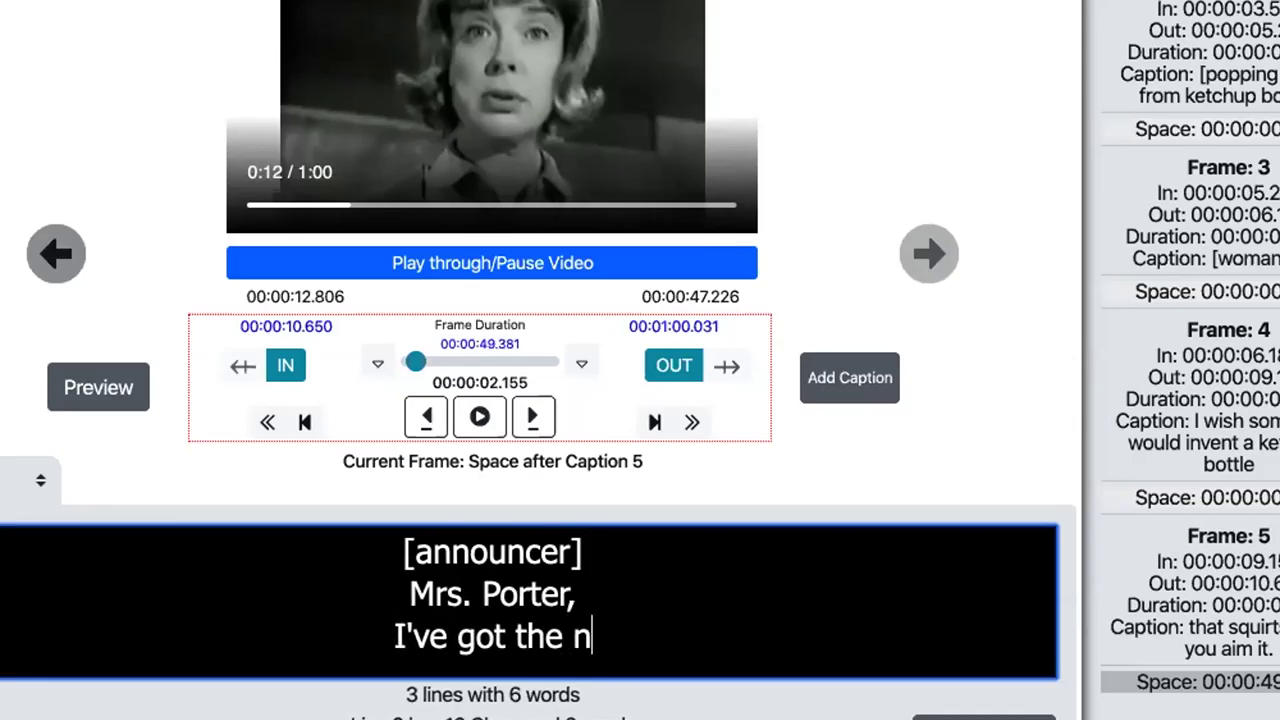
{"action": "type", "text": "ext best thing,"}
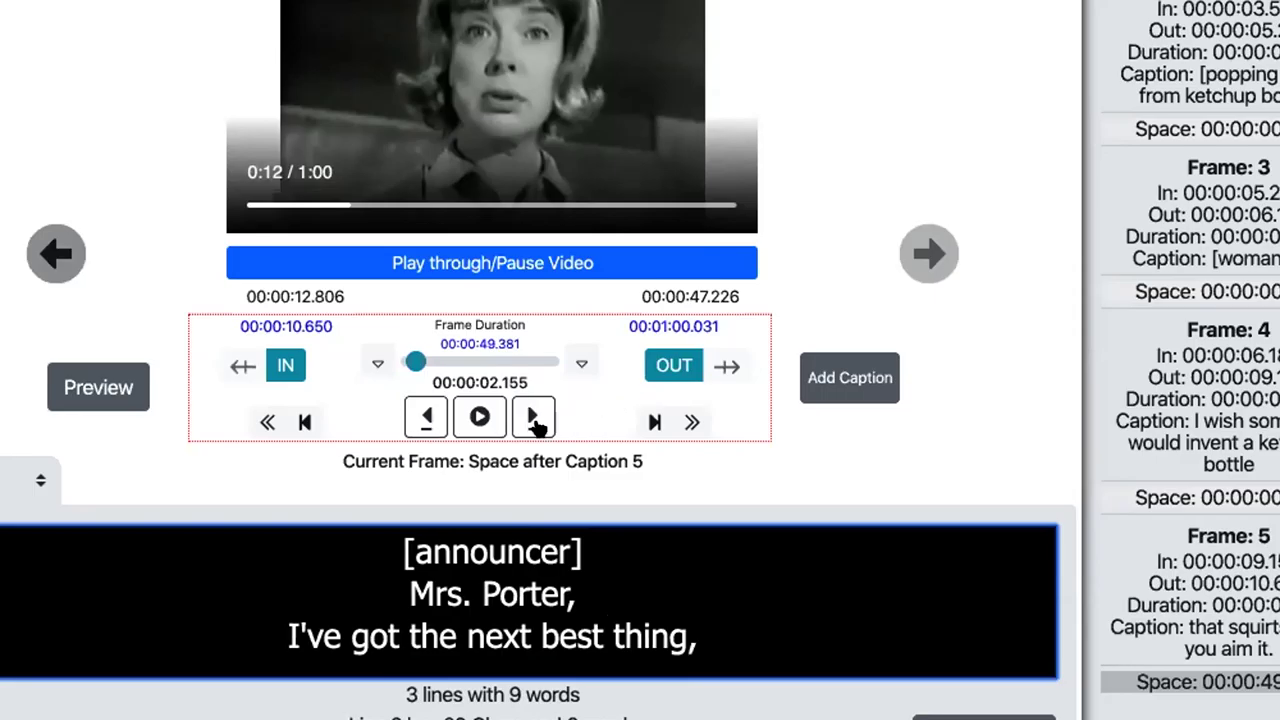
{"action": "left_click", "coordinate": [658, 366]}
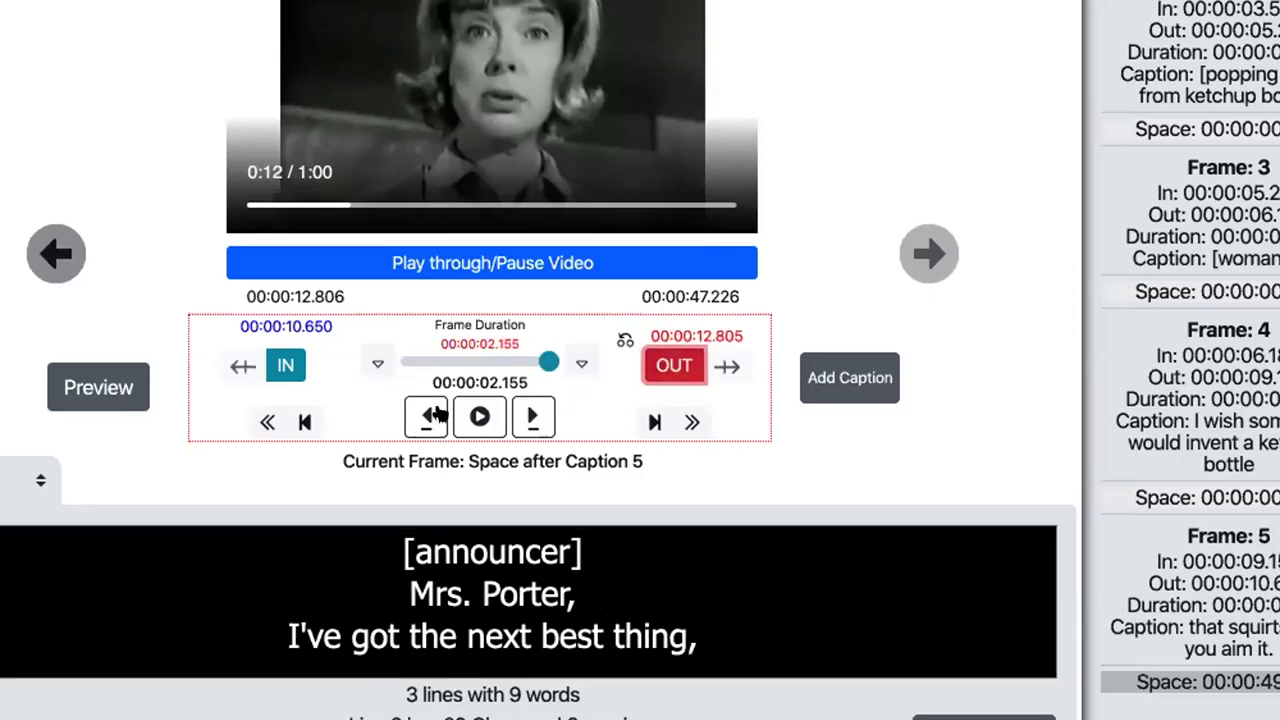
{"action": "left_click", "coordinate": [465, 417]}
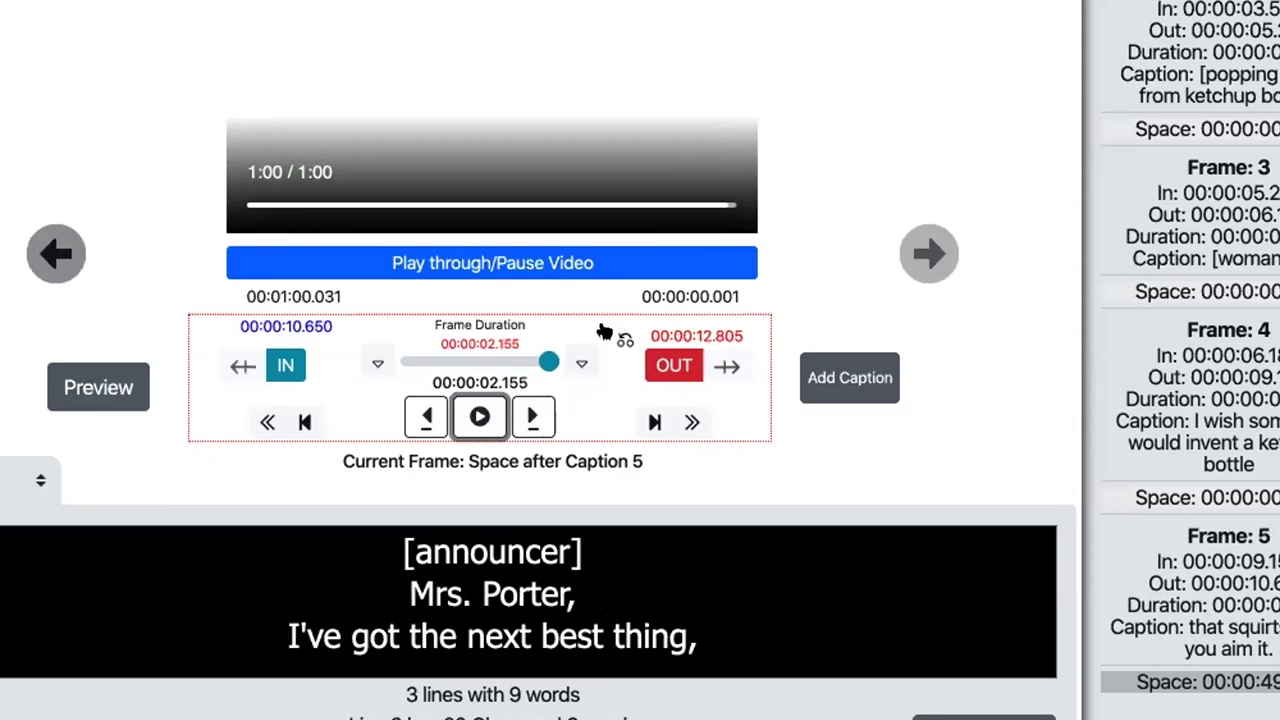
{"action": "left_click", "coordinate": [606, 333]}
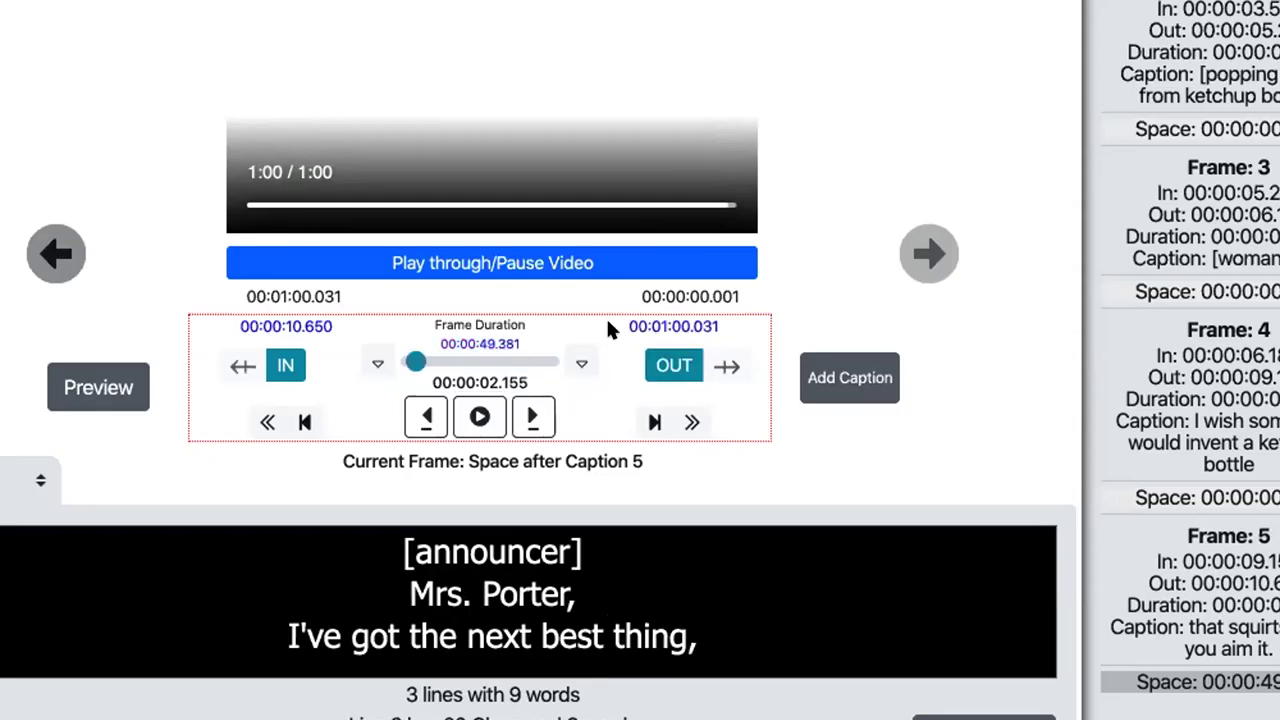
- Play the sixth caption's segment to about 13.0 s, set its out point there, replay it and add the caption
{"action": "left_click", "coordinate": [533, 417]}
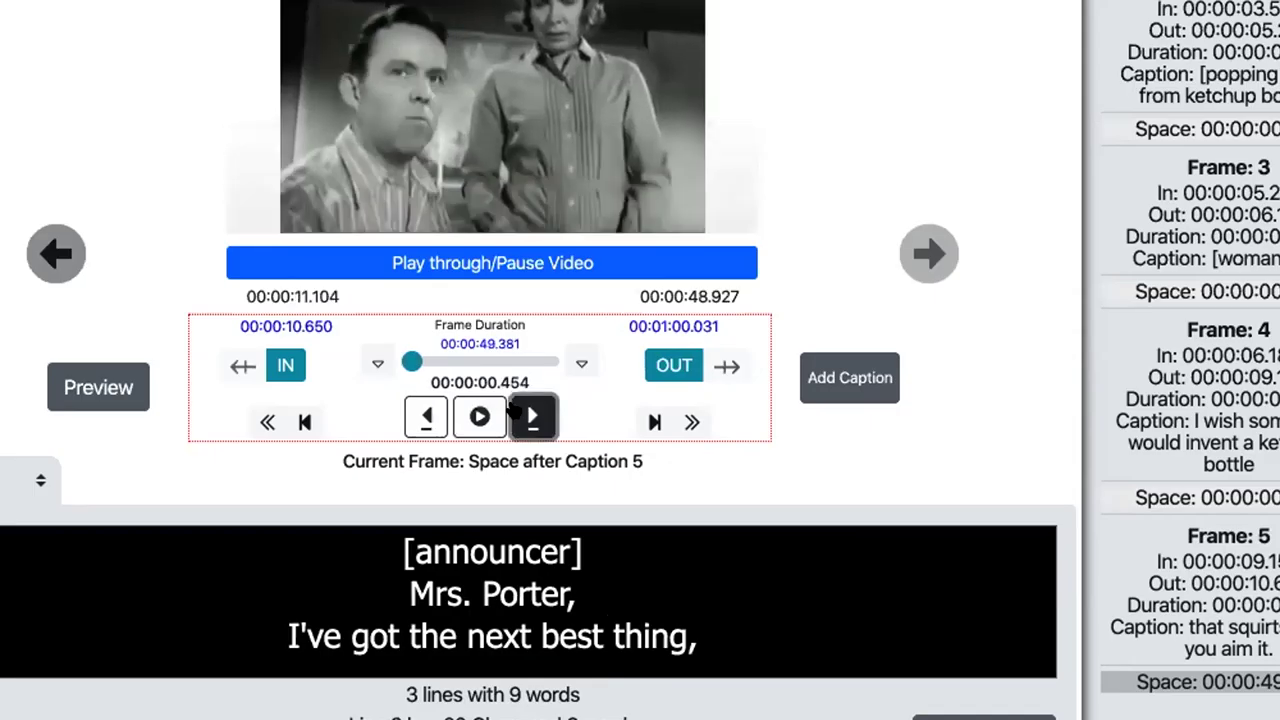
{"action": "left_click", "coordinate": [533, 417]}
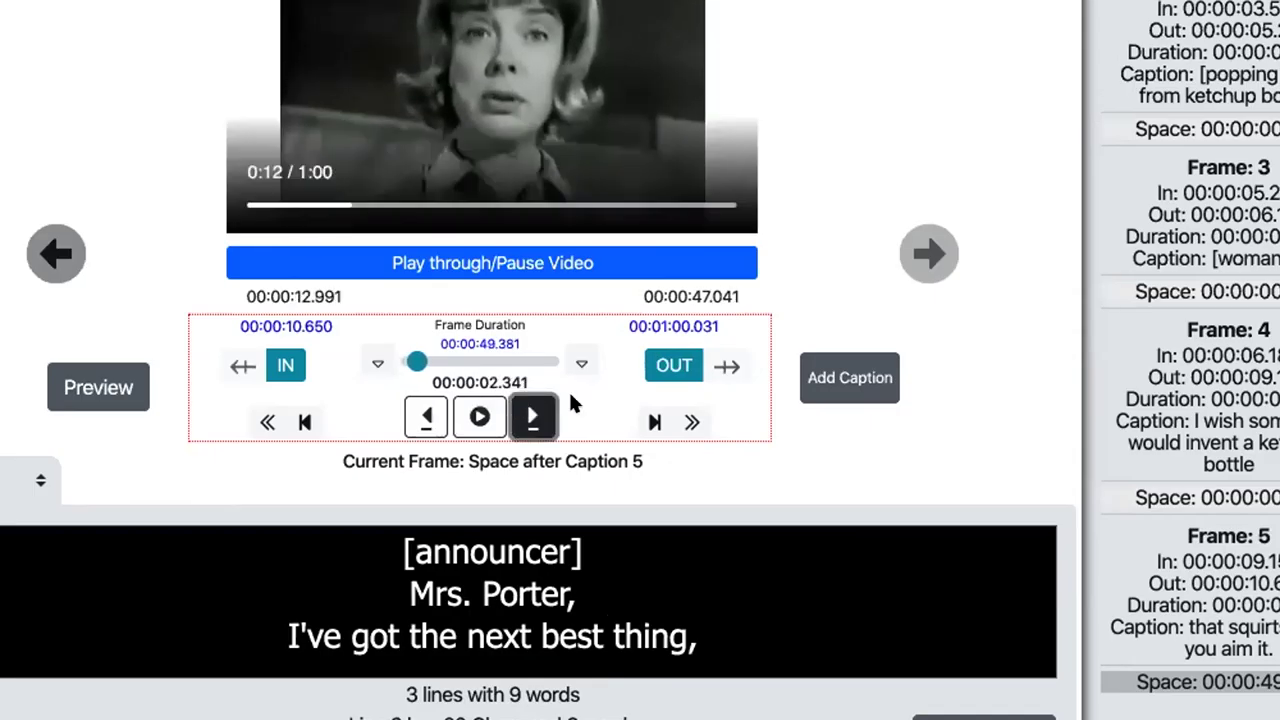
{"action": "left_click", "coordinate": [674, 365]}
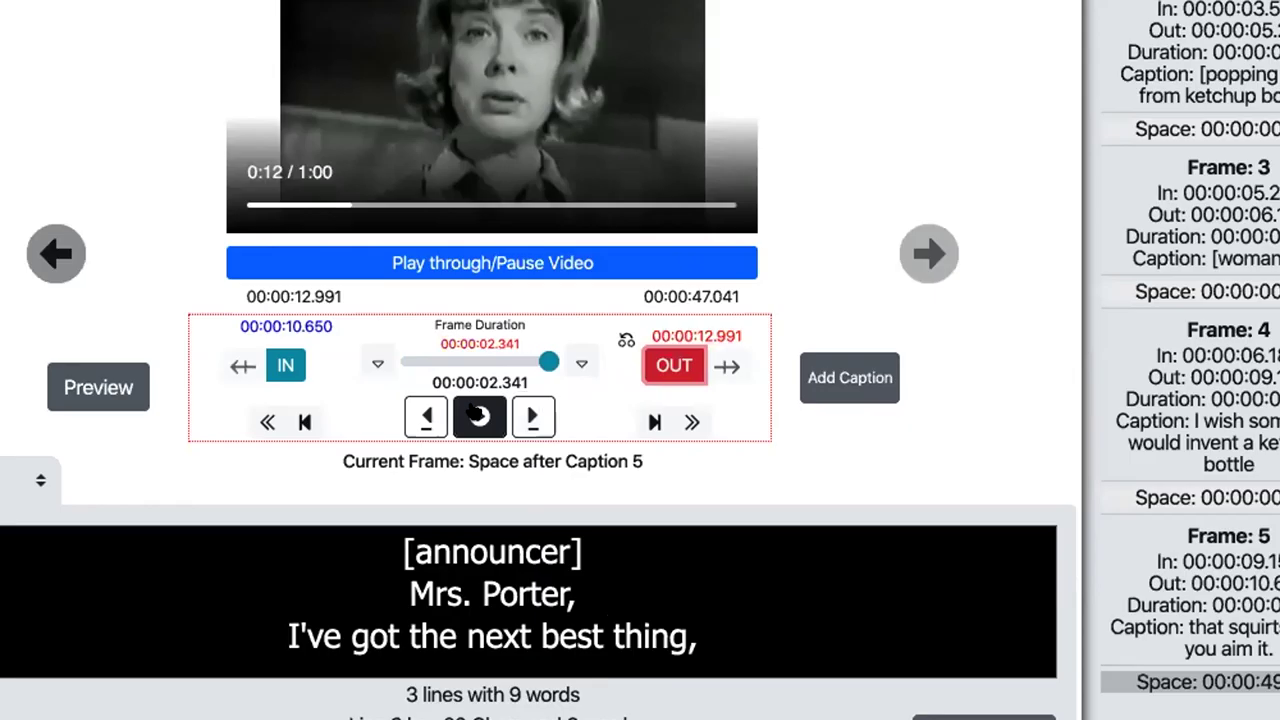
{"action": "left_click", "coordinate": [479, 416]}
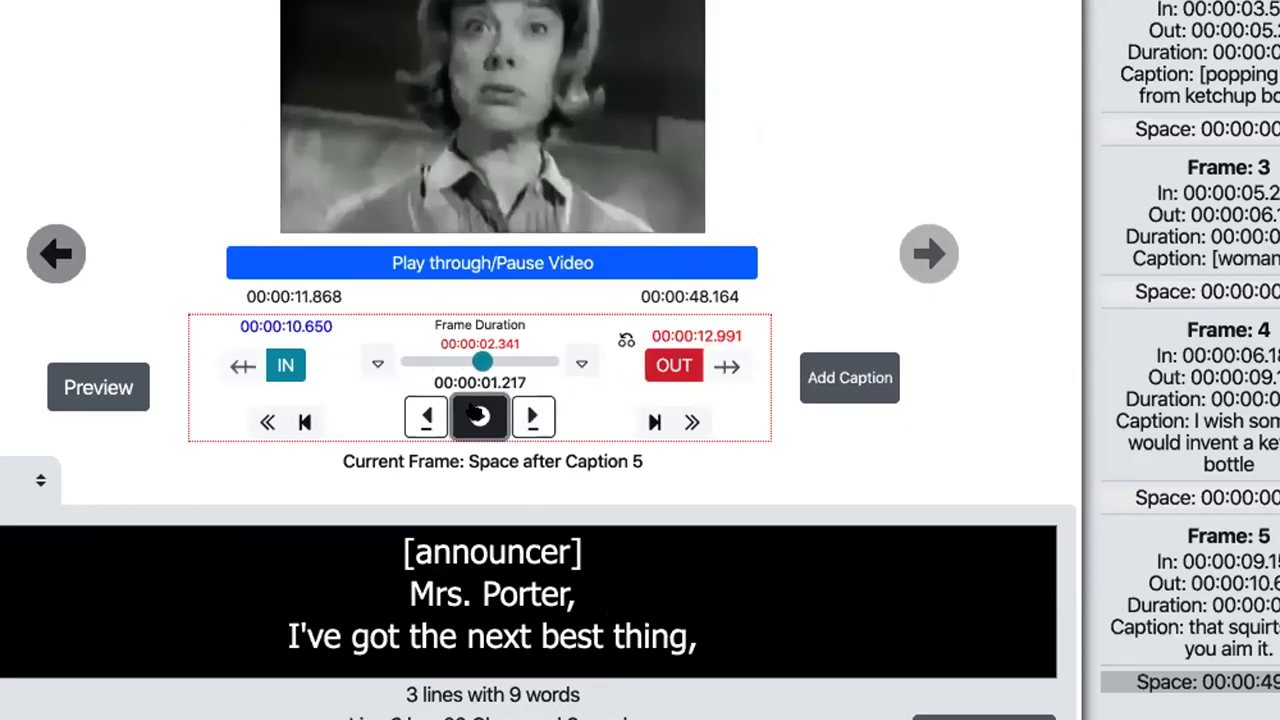
{"action": "left_click", "coordinate": [828, 376]}
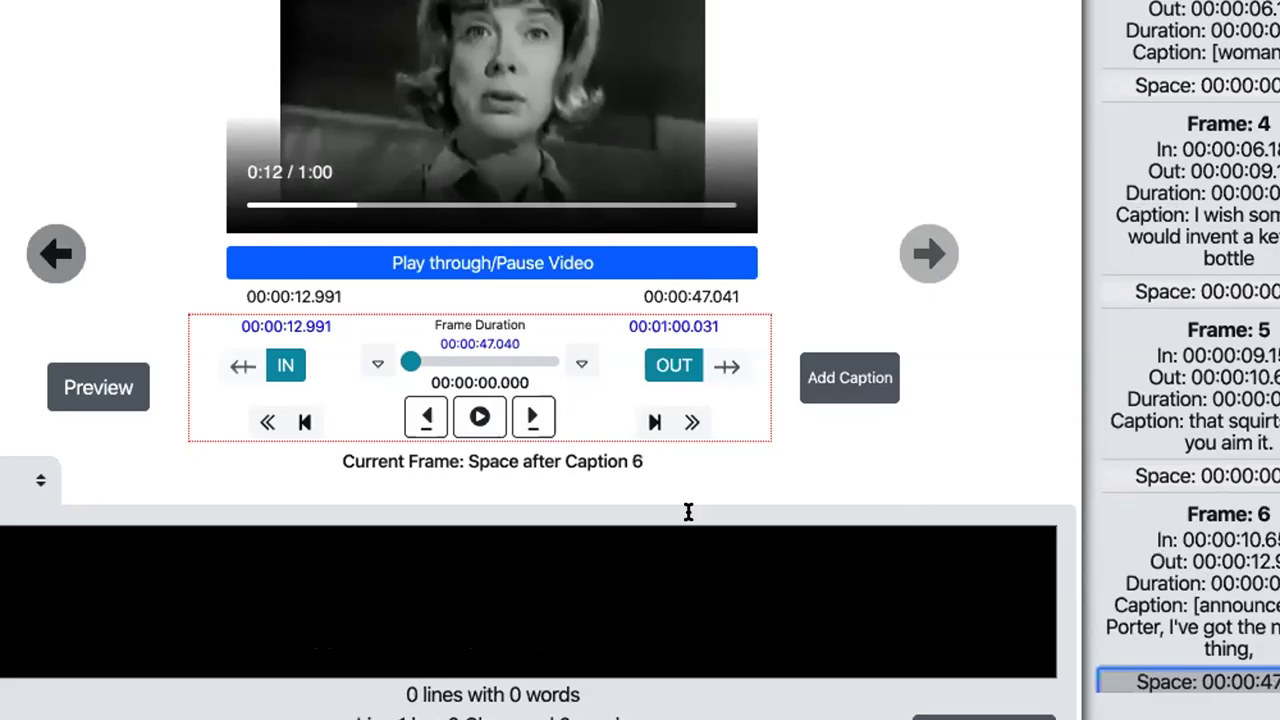
- Play on past 15 s and write the seventh caption, "a new invention" with "from Procter and Gamble." on the second line
{"action": "left_click", "coordinate": [530, 416]}
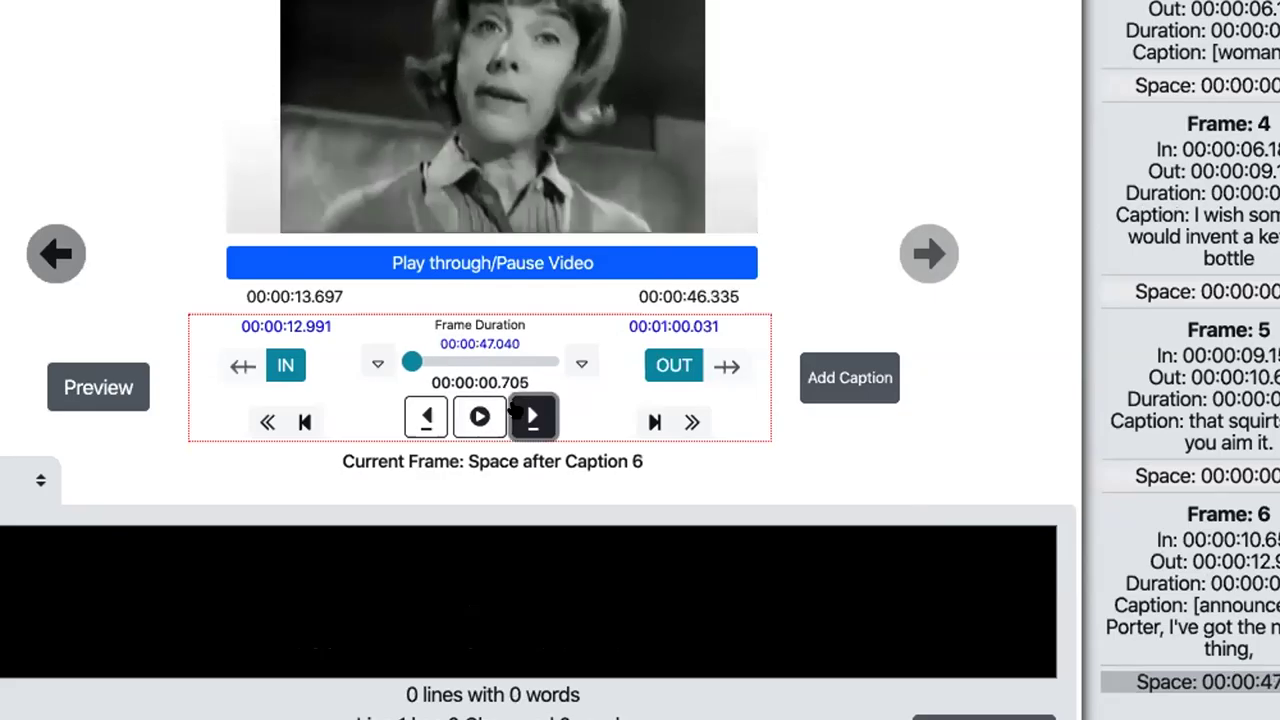
{"action": "left_click", "coordinate": [528, 550]}
{"action": "type", "text": "a new invention"}
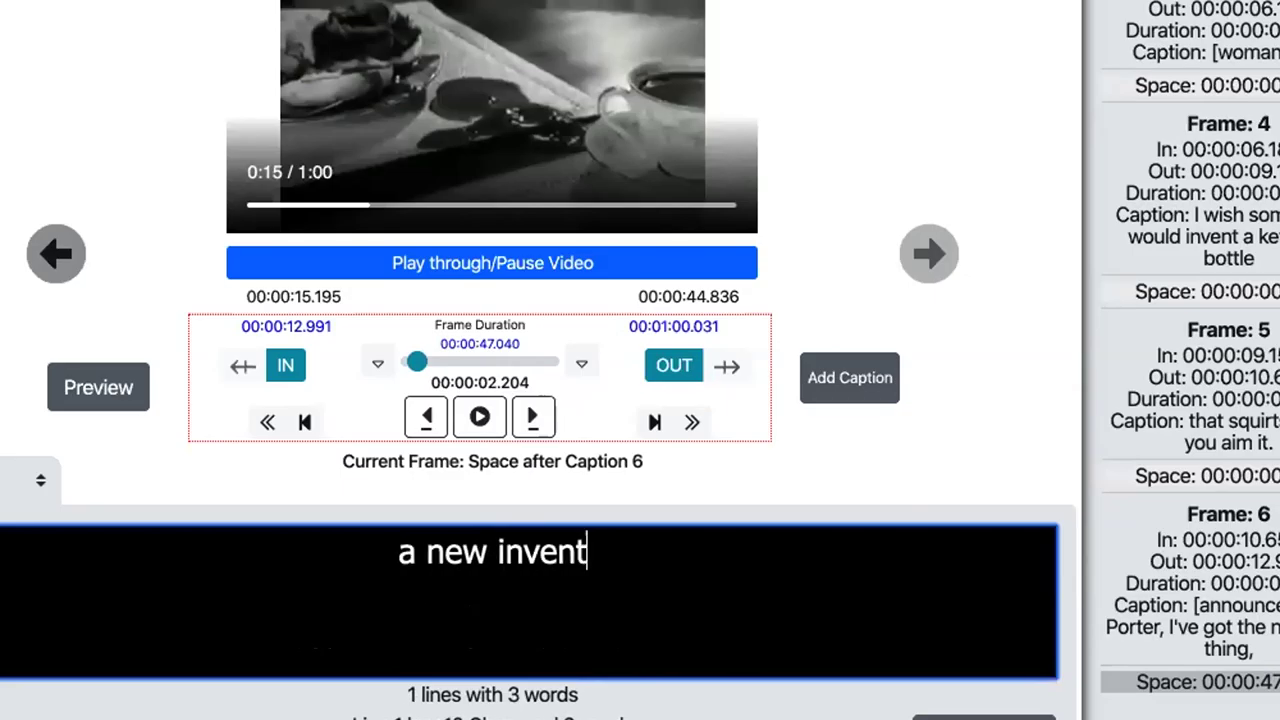
{"action": "key", "text": "Return"}
{"action": "type", "text": "from Pr"}
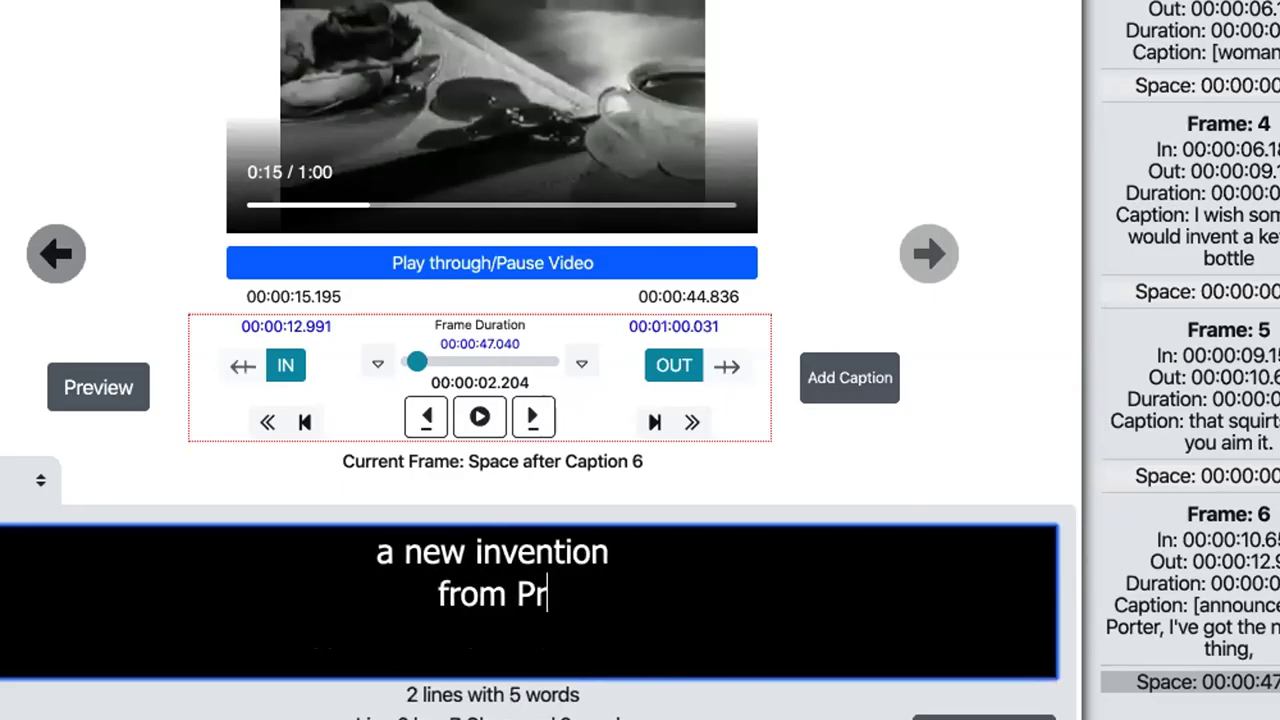
{"action": "type", "text": "octer and GF"}
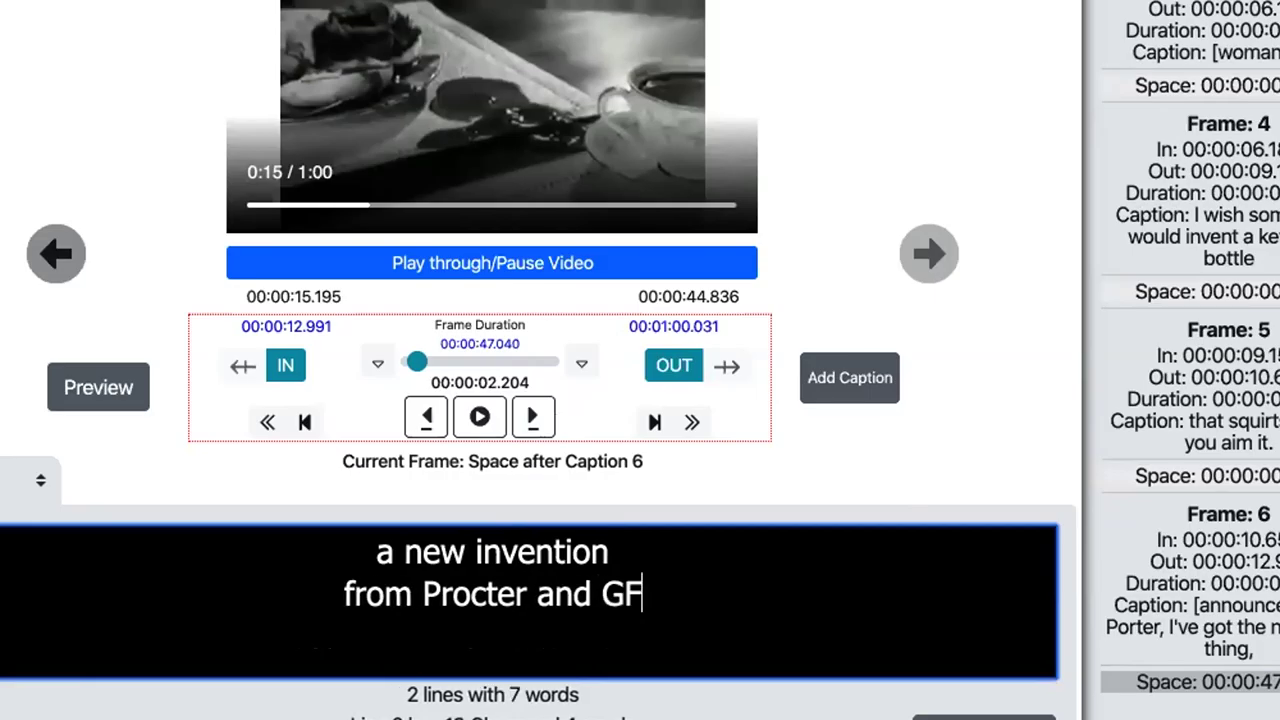
{"action": "key", "text": "BackSpace"}
{"action": "type", "text": "a"}
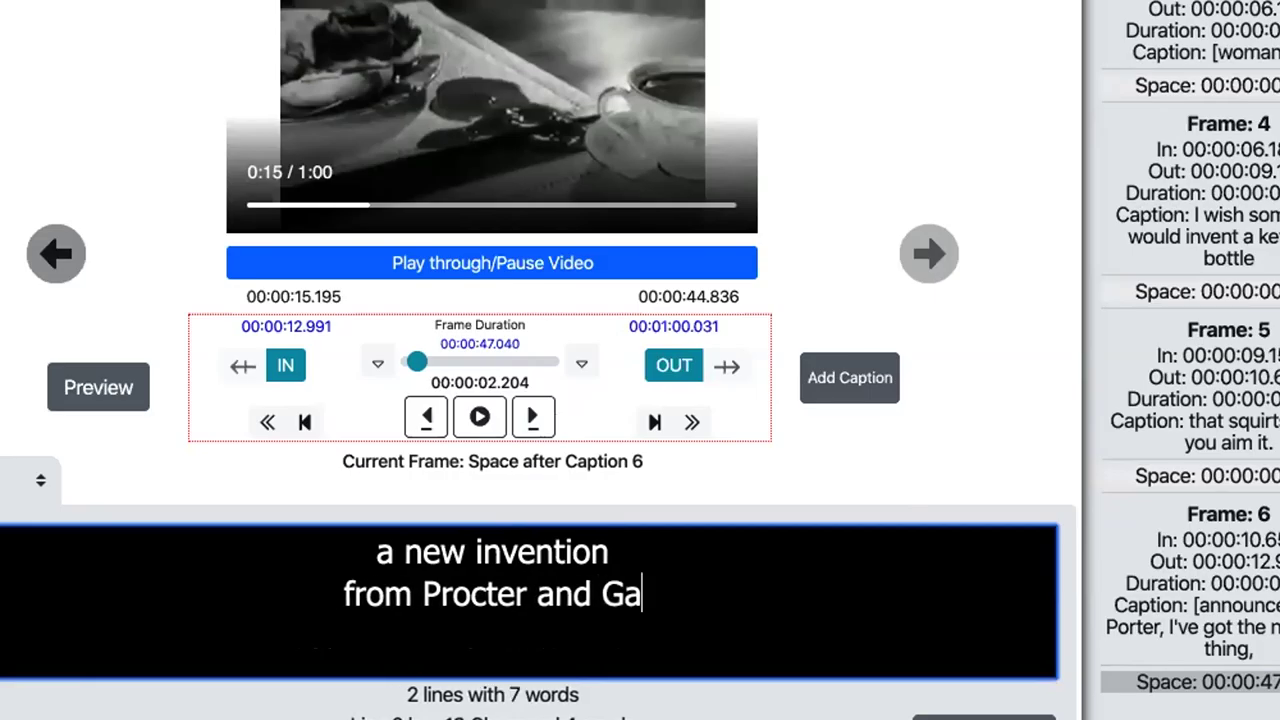
{"action": "type", "text": "mble,"}
{"action": "key", "text": "BackSpace"}
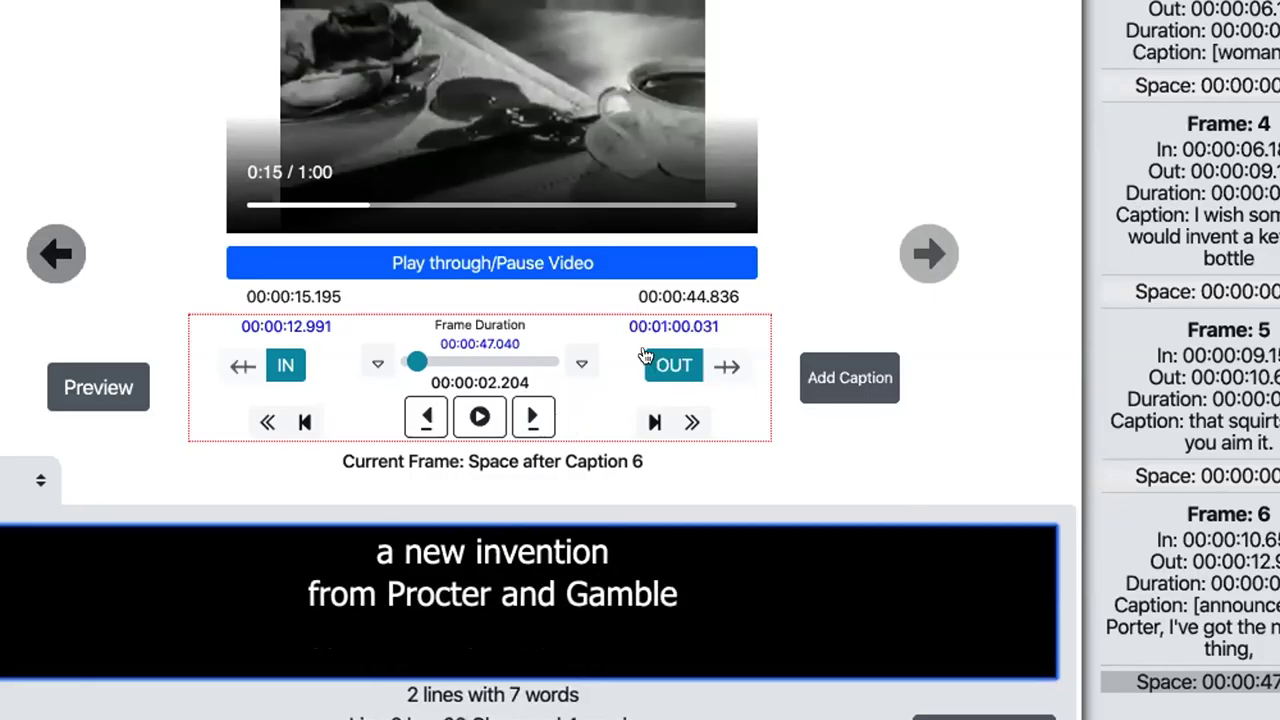
{"action": "left_click", "coordinate": [518, 418]}
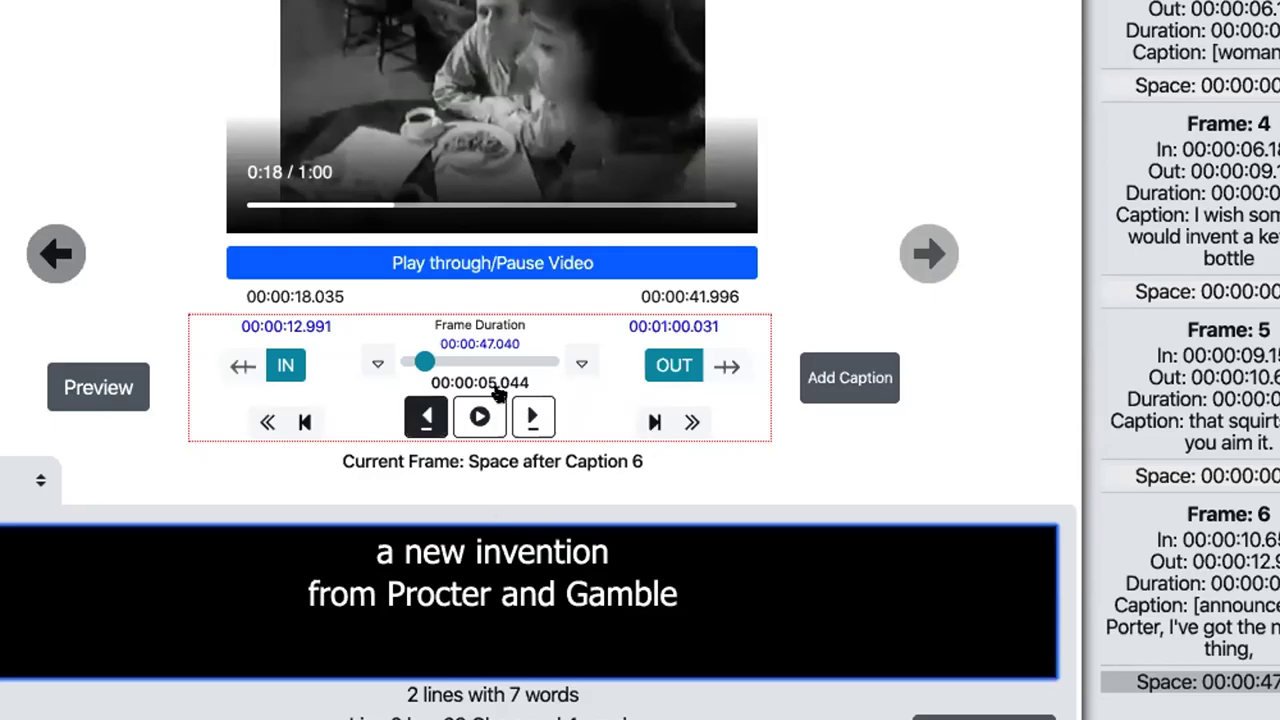
{"action": "type", "text": "."}
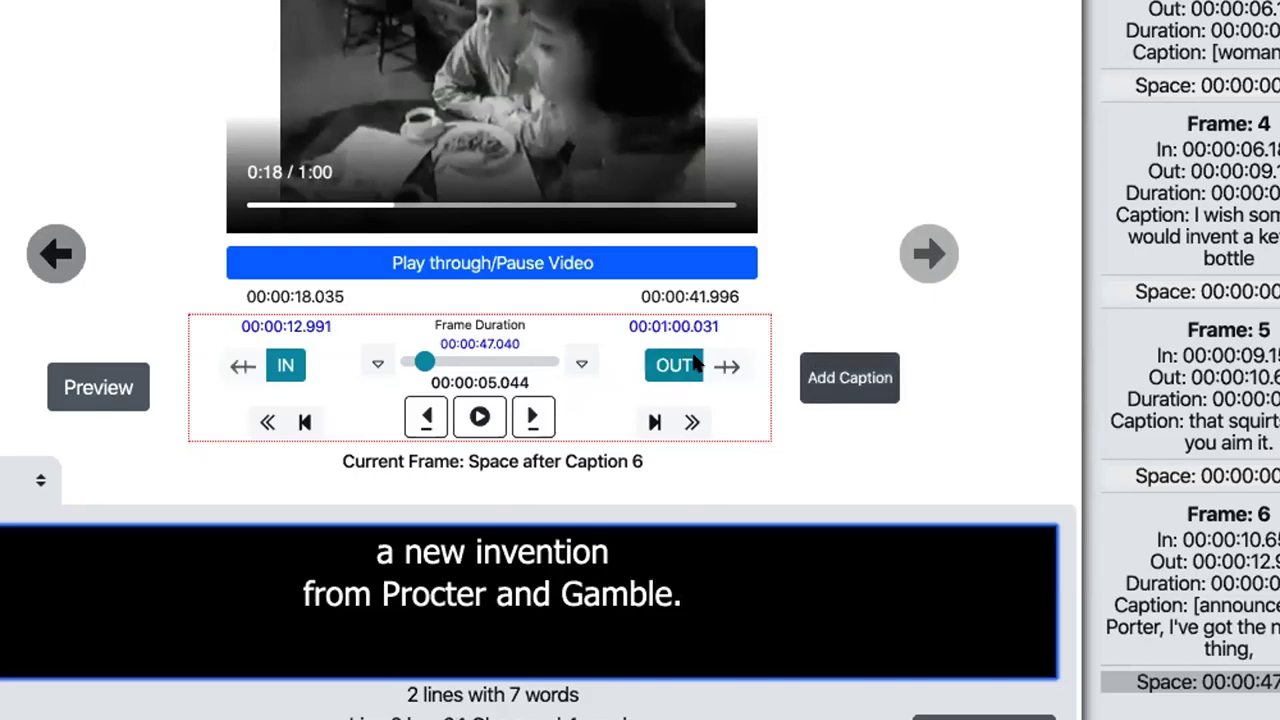
- Replay the seventh caption's segment, set its out point at about 15.3 s and add the caption
{"action": "left_click", "coordinate": [662, 358]}
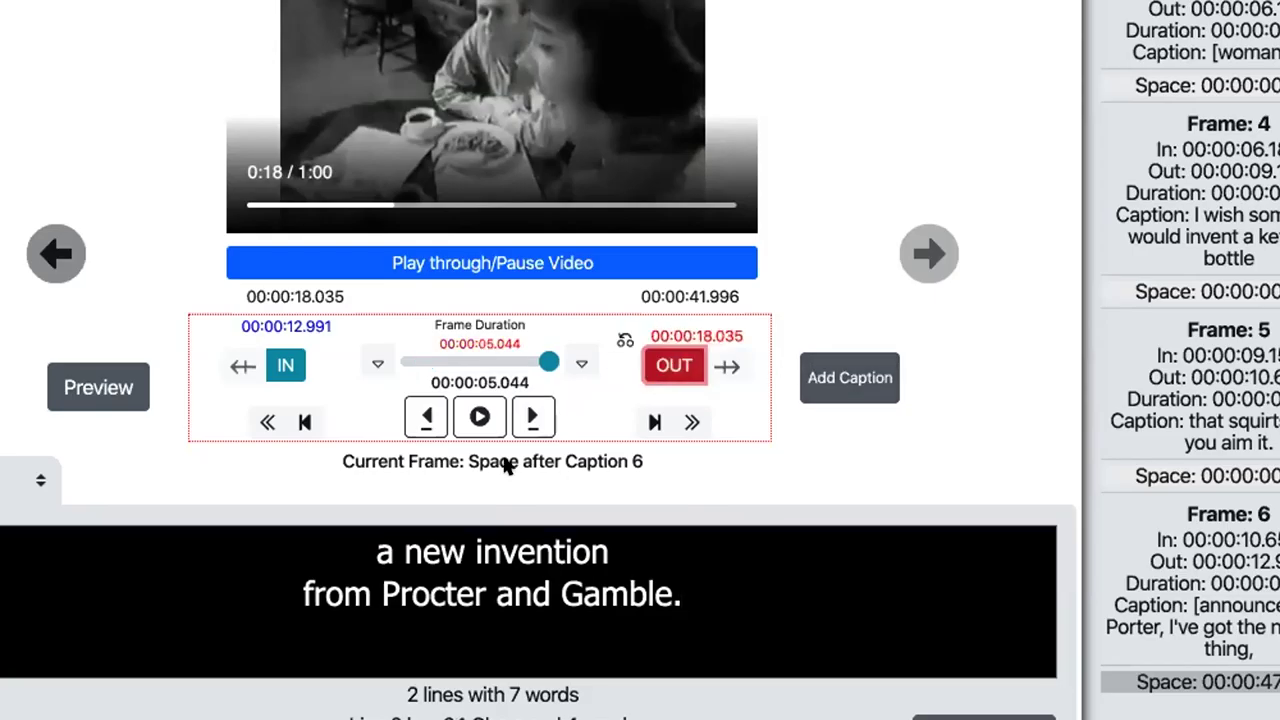
{"action": "left_click", "coordinate": [460, 410]}
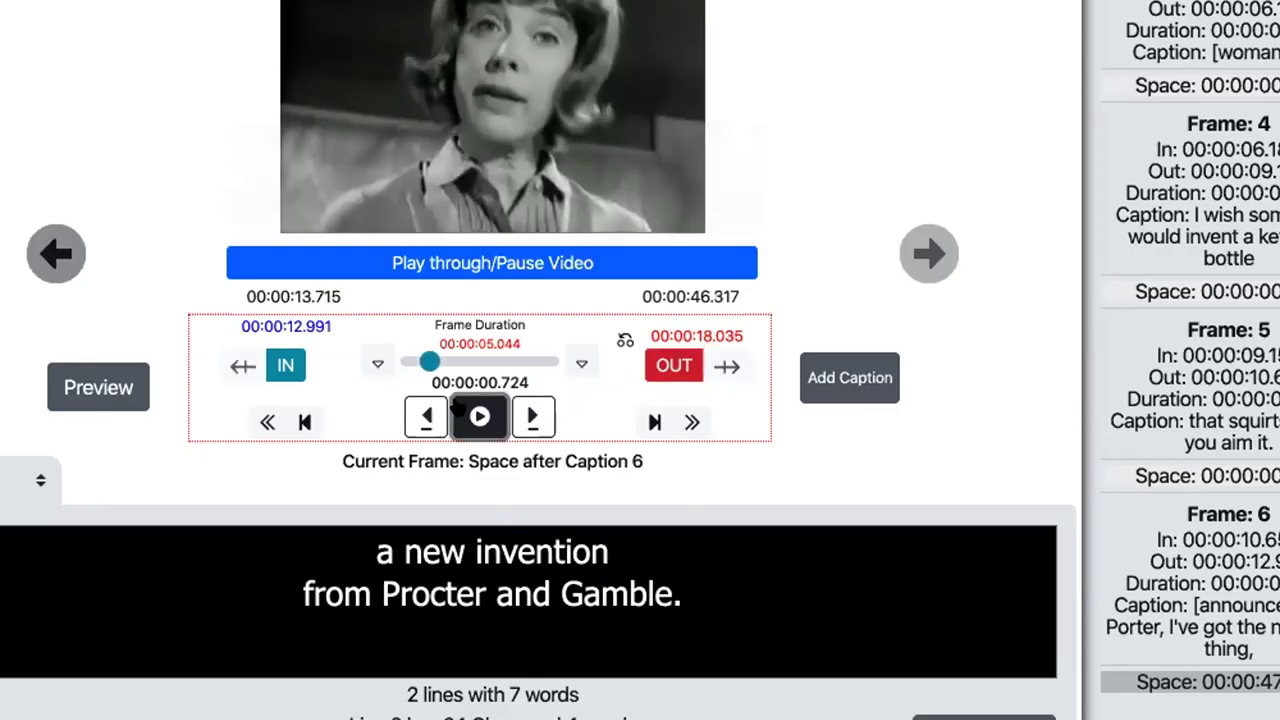
{"action": "left_click", "coordinate": [470, 414]}
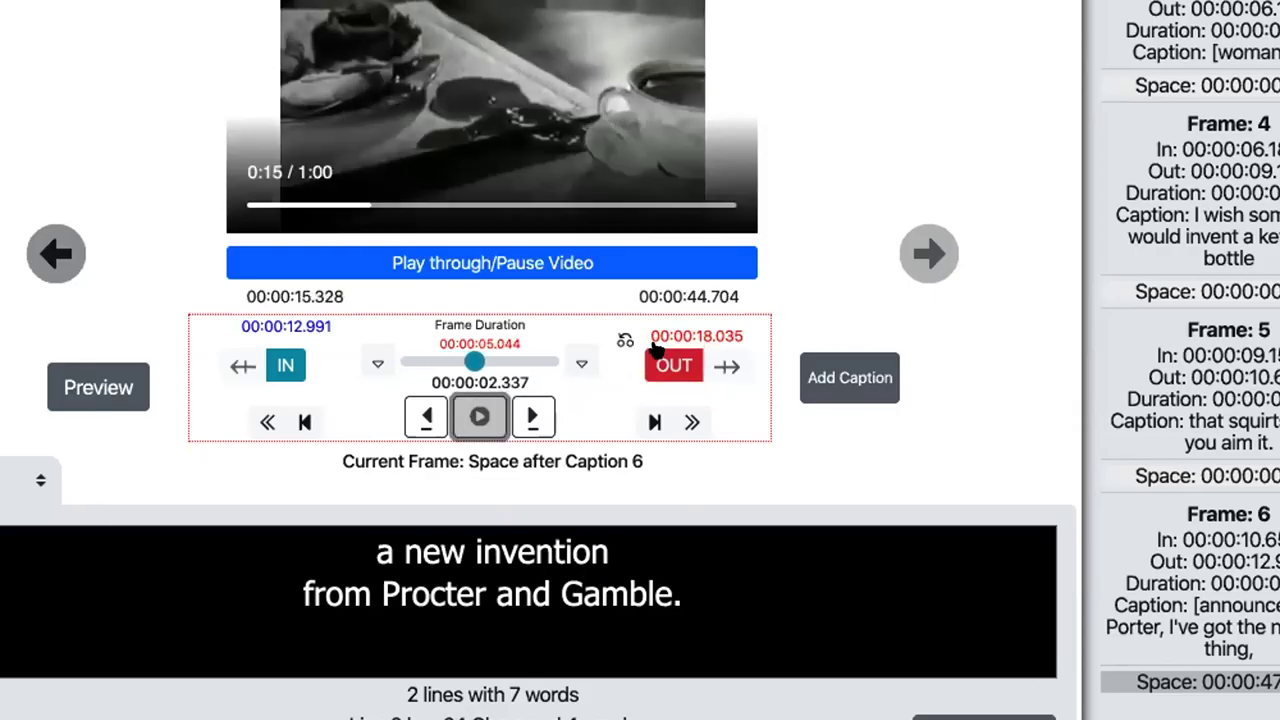
{"action": "left_click", "coordinate": [656, 352]}
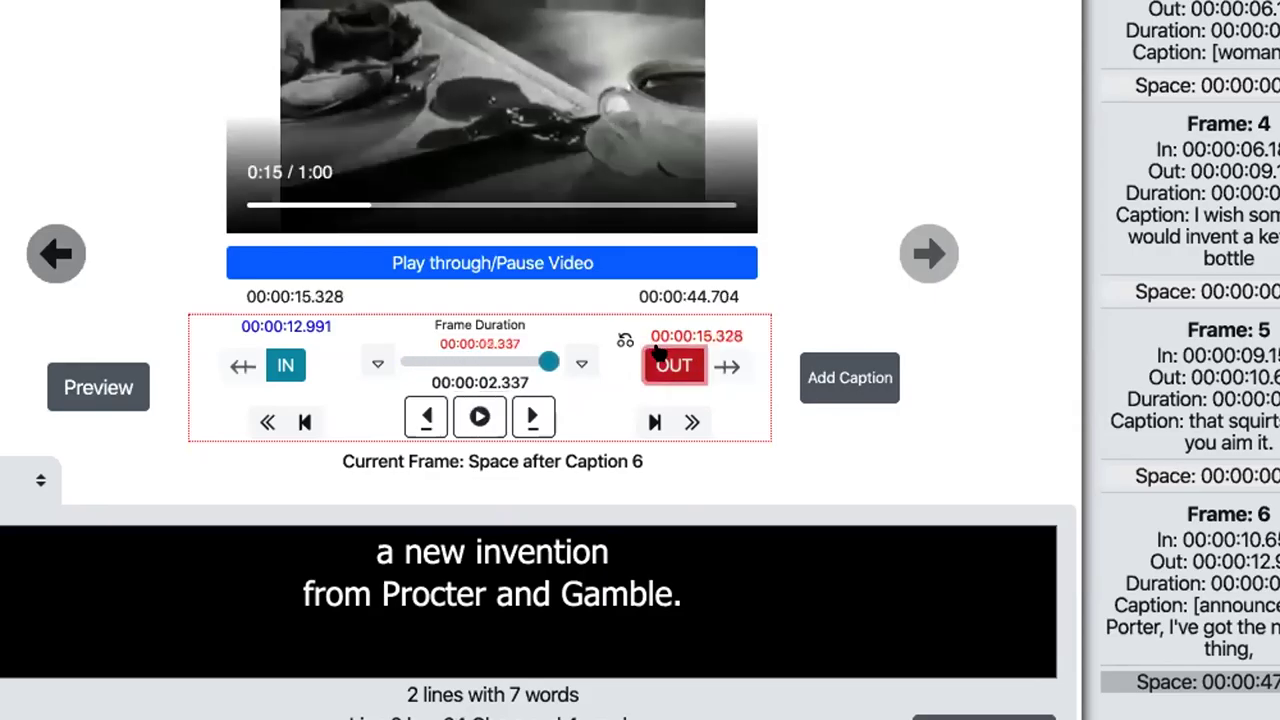
{"action": "left_click", "coordinate": [845, 372]}
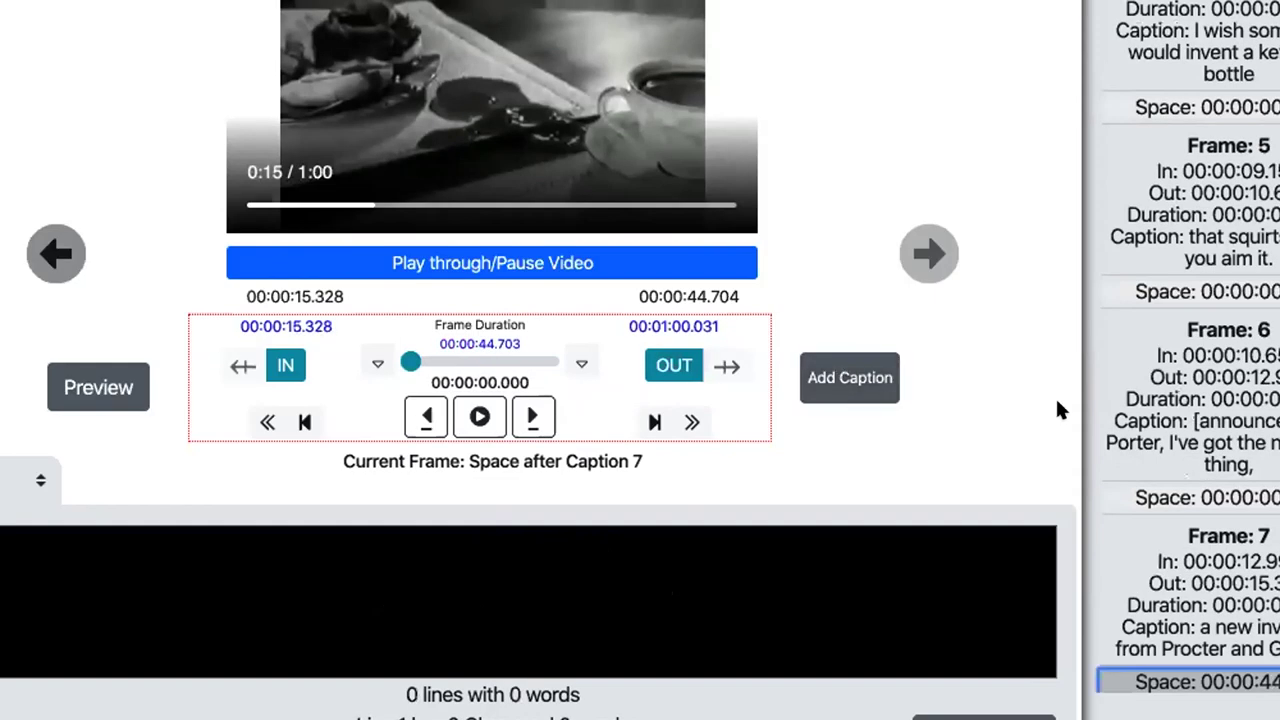
- Open the preview and play the video from the start to check the captions through the seventh one
{"action": "left_click", "coordinate": [86, 374]}
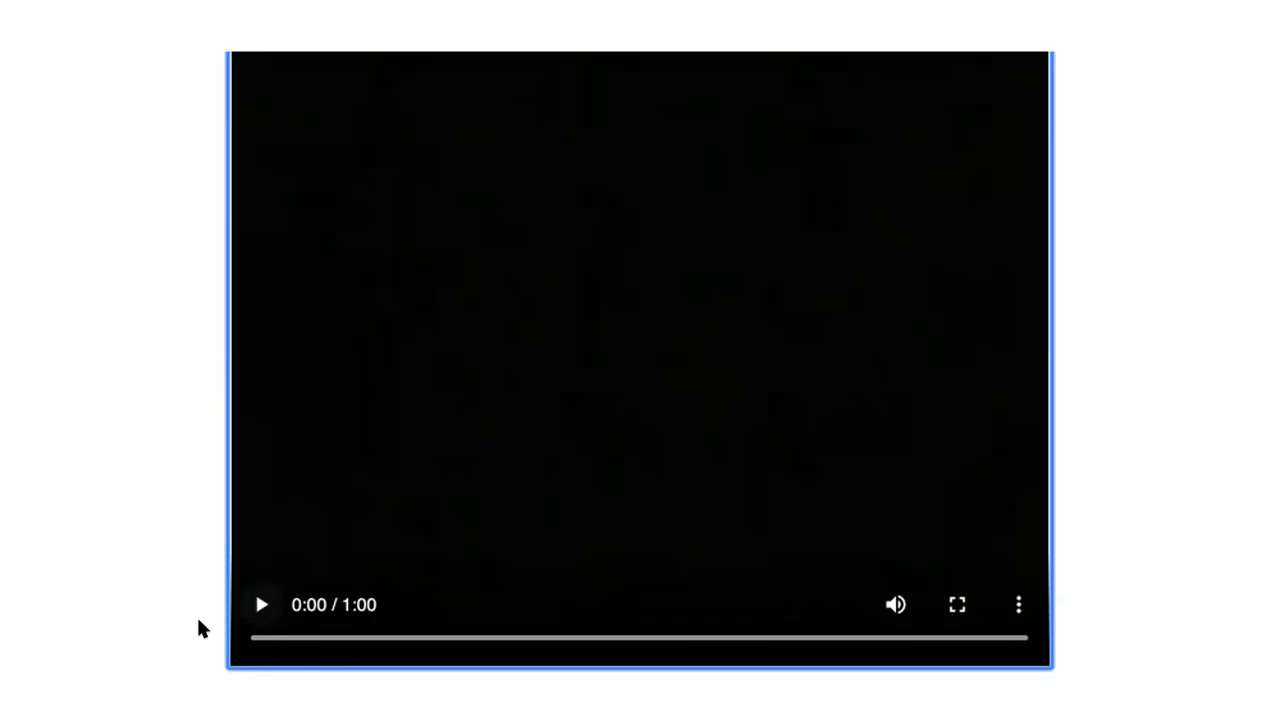
{"action": "left_click", "coordinate": [259, 602]}
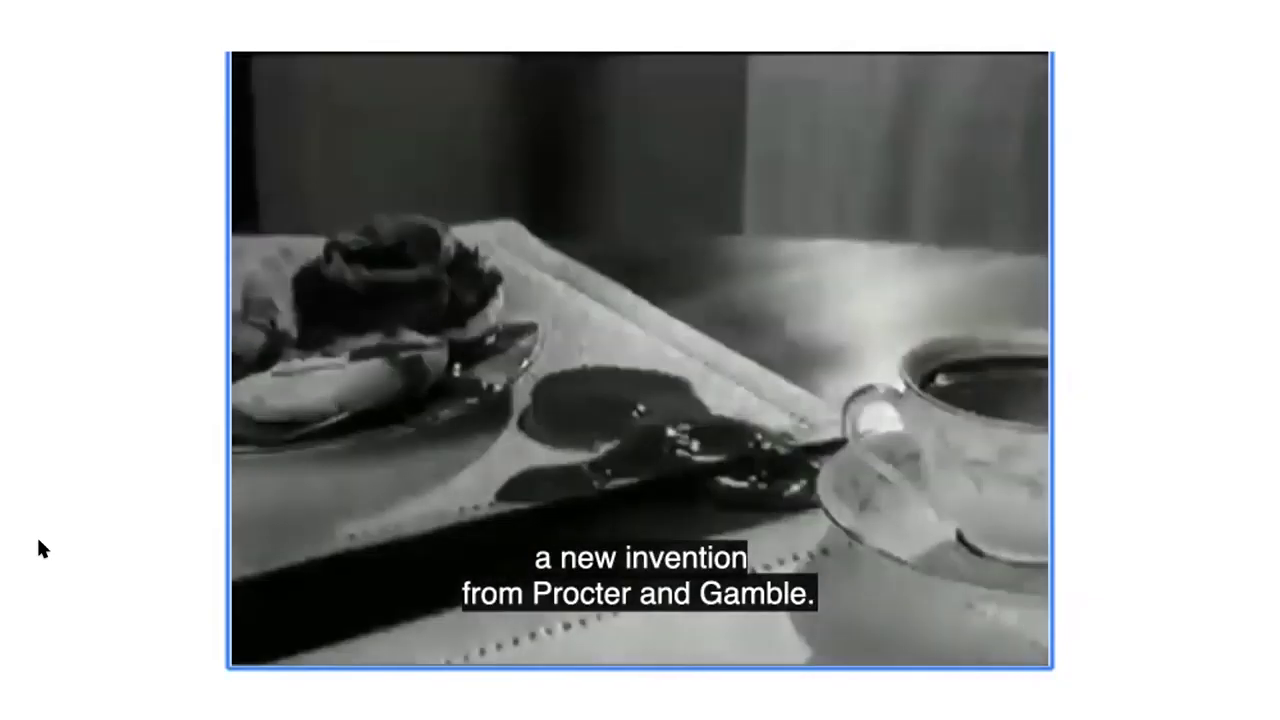
- Stop the preview playback, export the captions in WebVTT format and save them as demo.vtt in the buggy bounty folder
{"action": "key", "text": "space"}
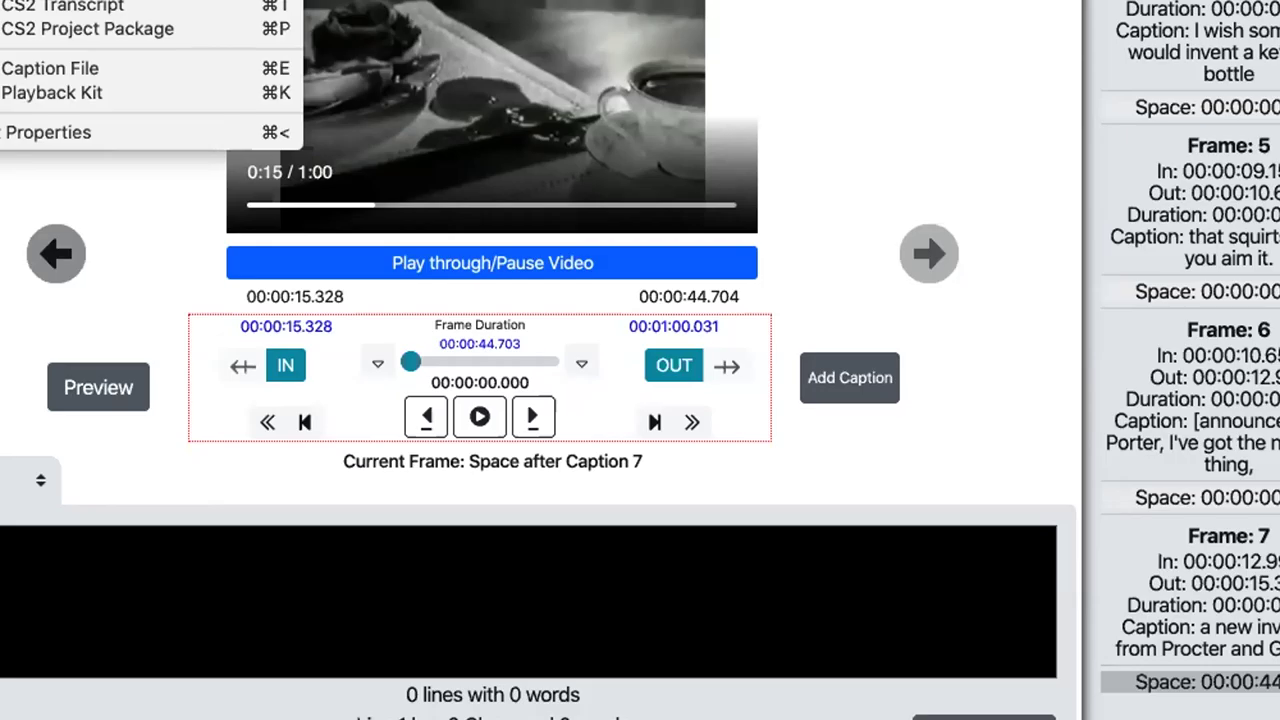
{"action": "left_click", "coordinate": [55, 66]}
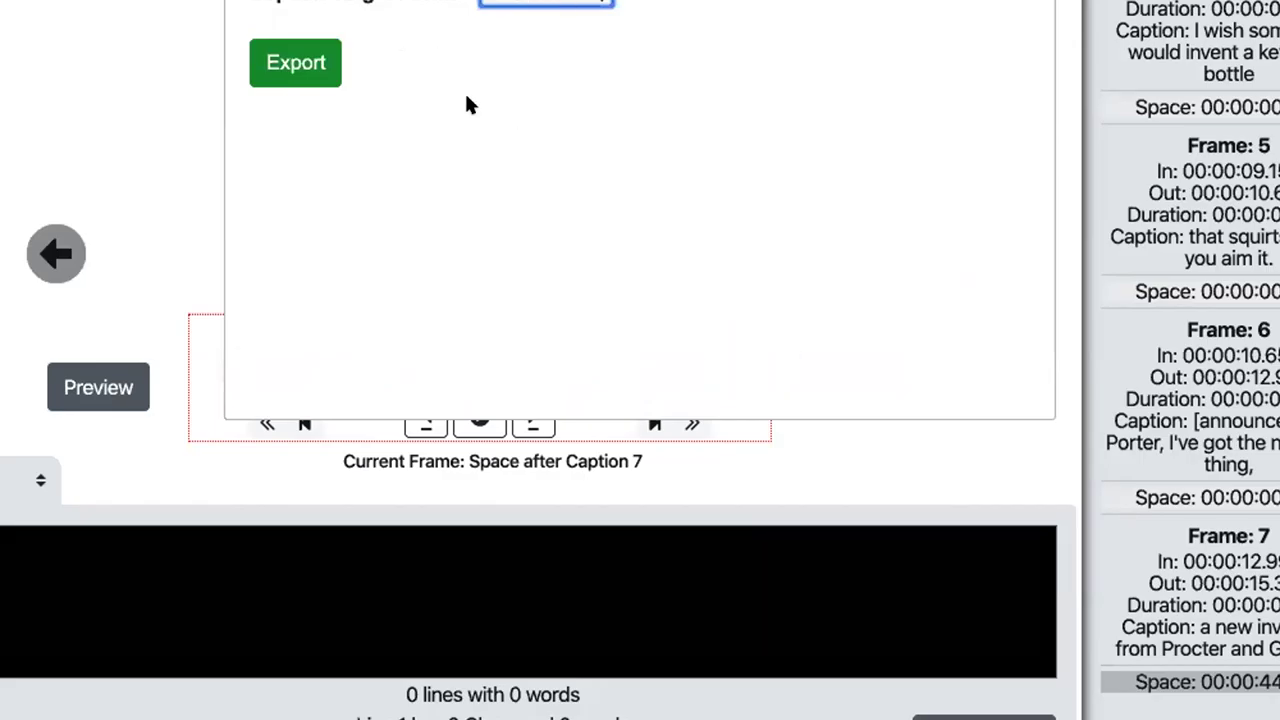
{"action": "left_click", "coordinate": [295, 63]}
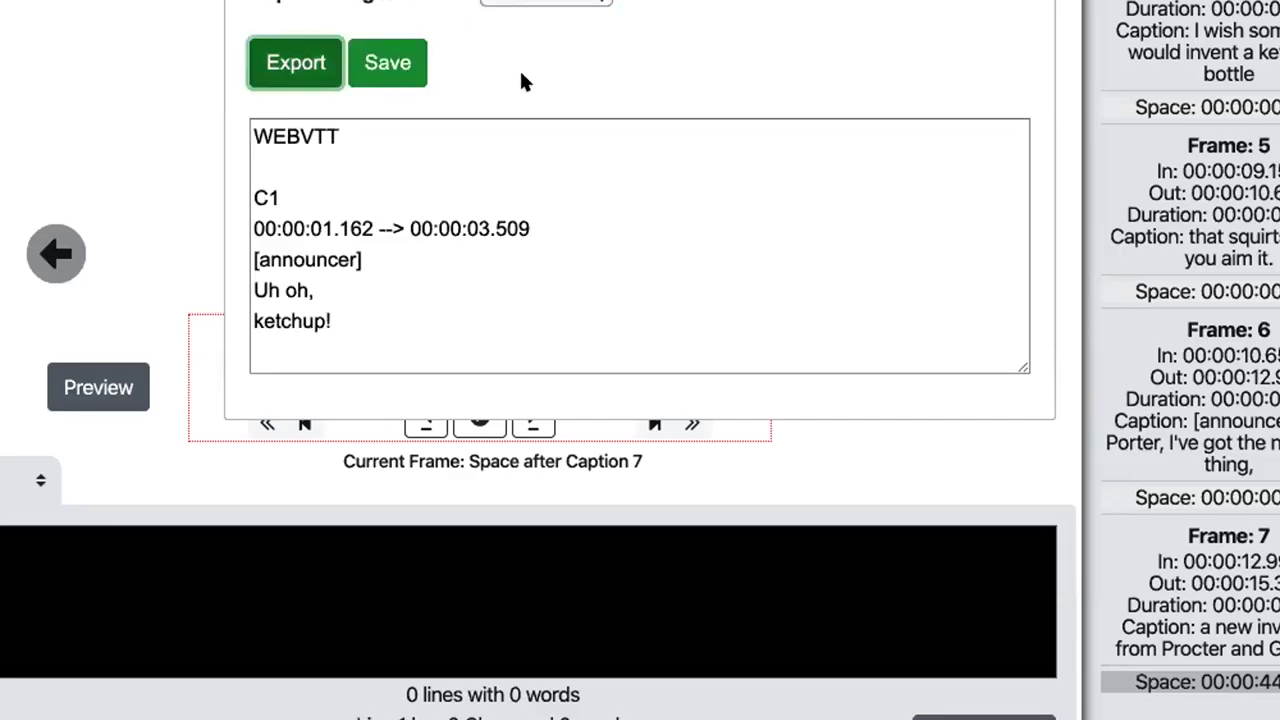
{"action": "left_click", "coordinate": [378, 60]}
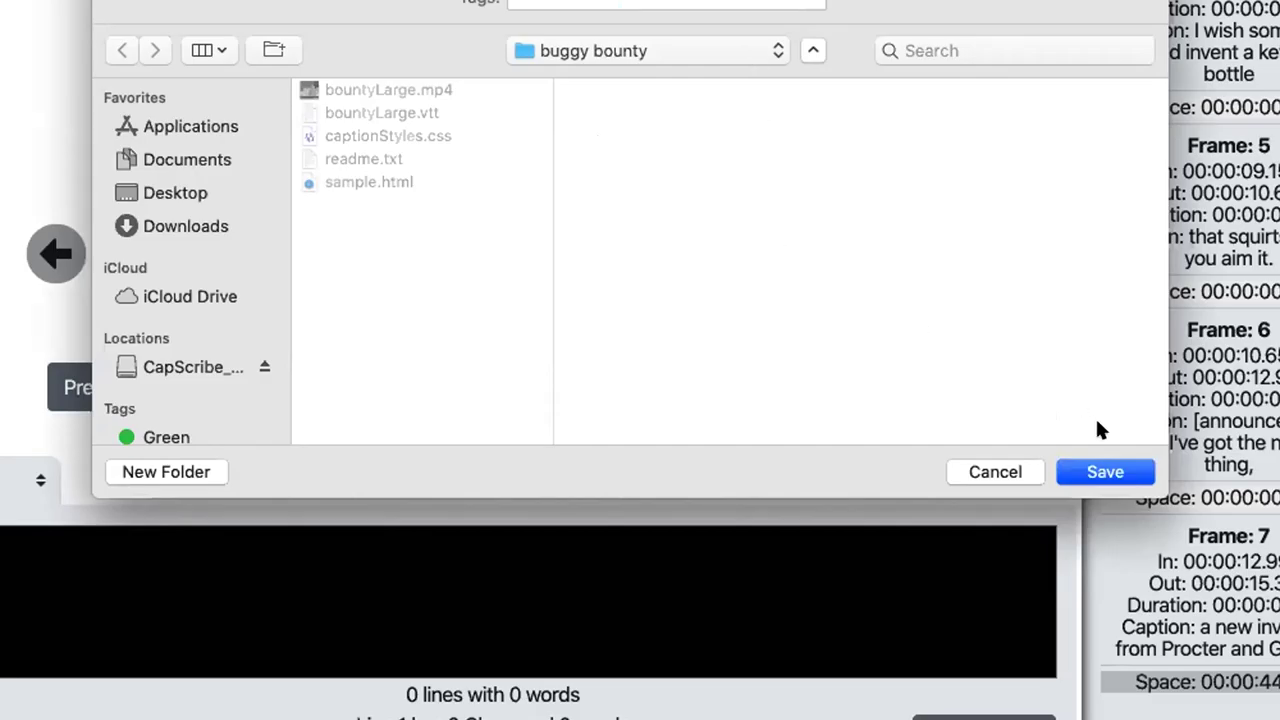
{"action": "left_click", "coordinate": [1105, 470]}
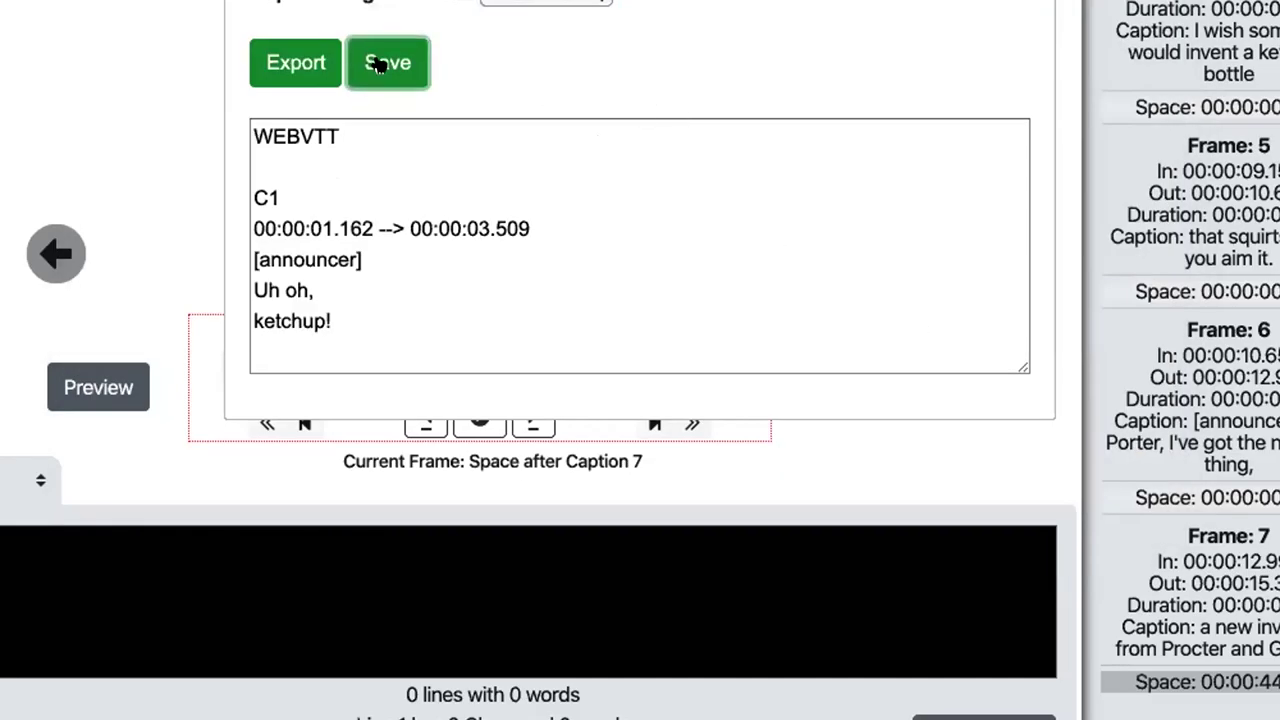
- Save the exported WebVTT captions again in the buggy bounty folder as demoforcs.vtt
{"action": "scroll", "coordinate": [672, 201], "scroll_direction": "down", "scroll_amount": 2}
{"action": "scroll", "coordinate": [672, 201], "scroll_direction": "up", "scroll_amount": 2}
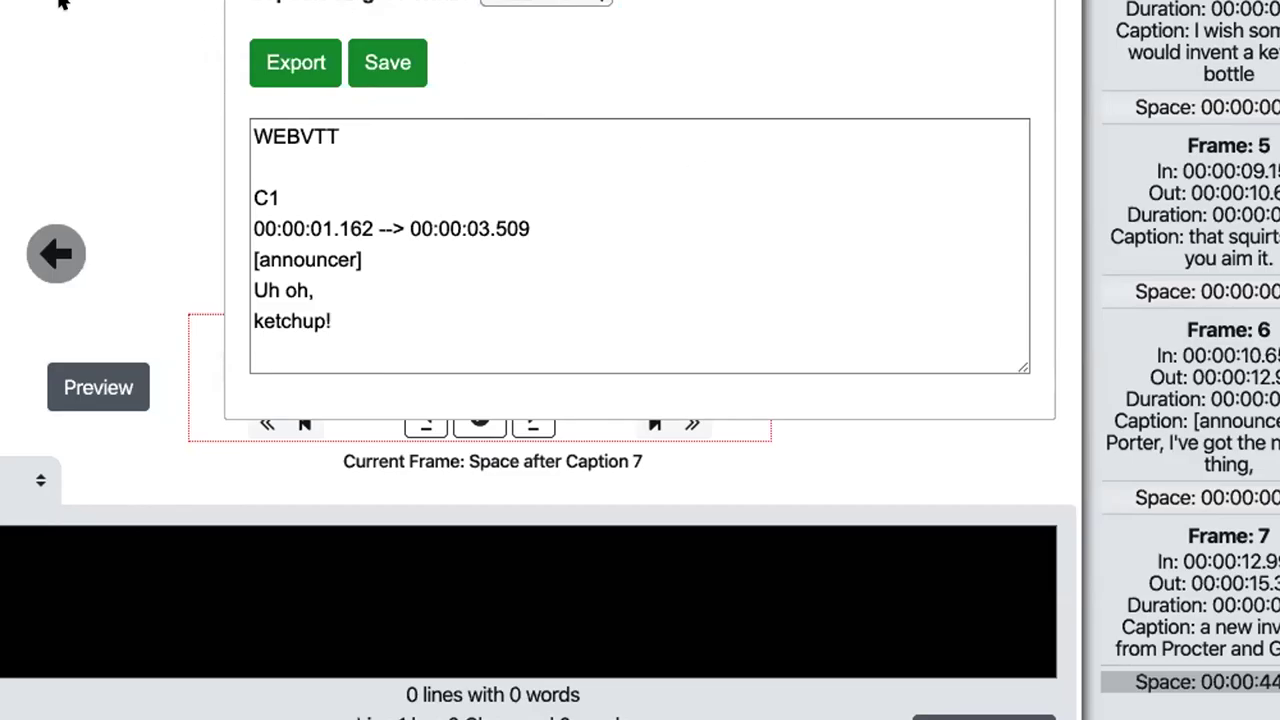
{"action": "key", "text": "ctrl+s"}
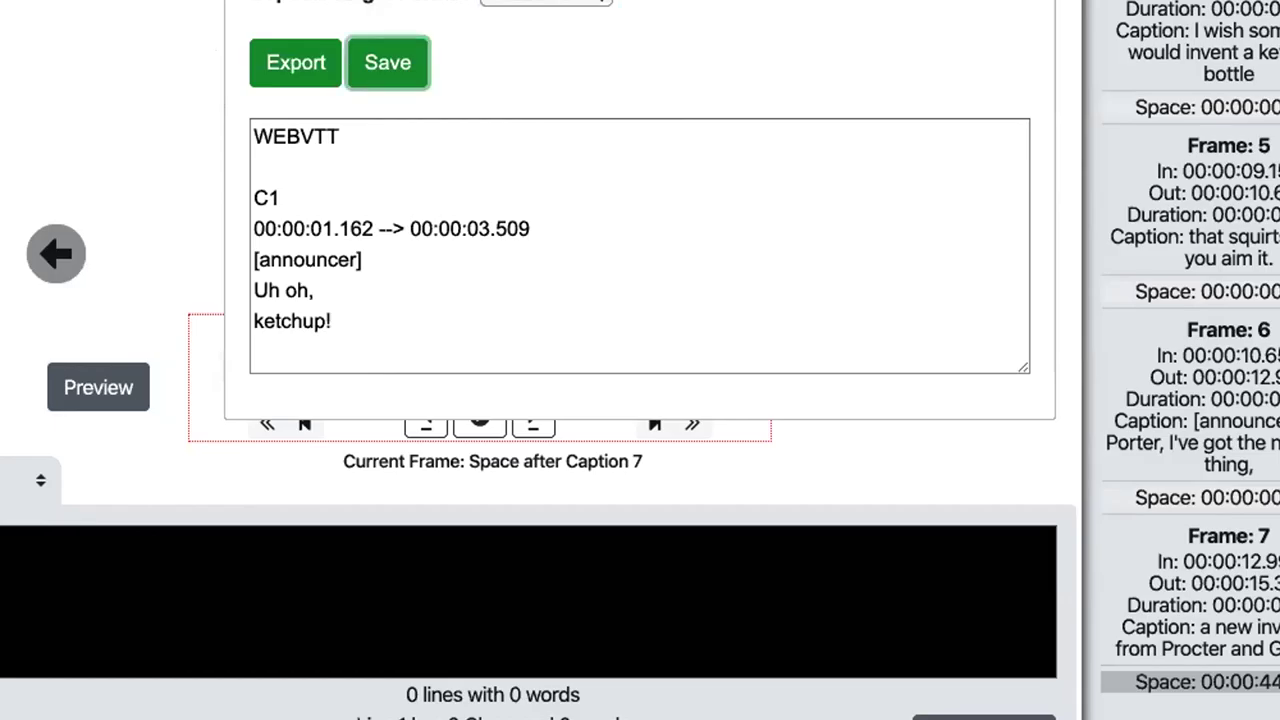
{"action": "left_click", "coordinate": [380, 52]}
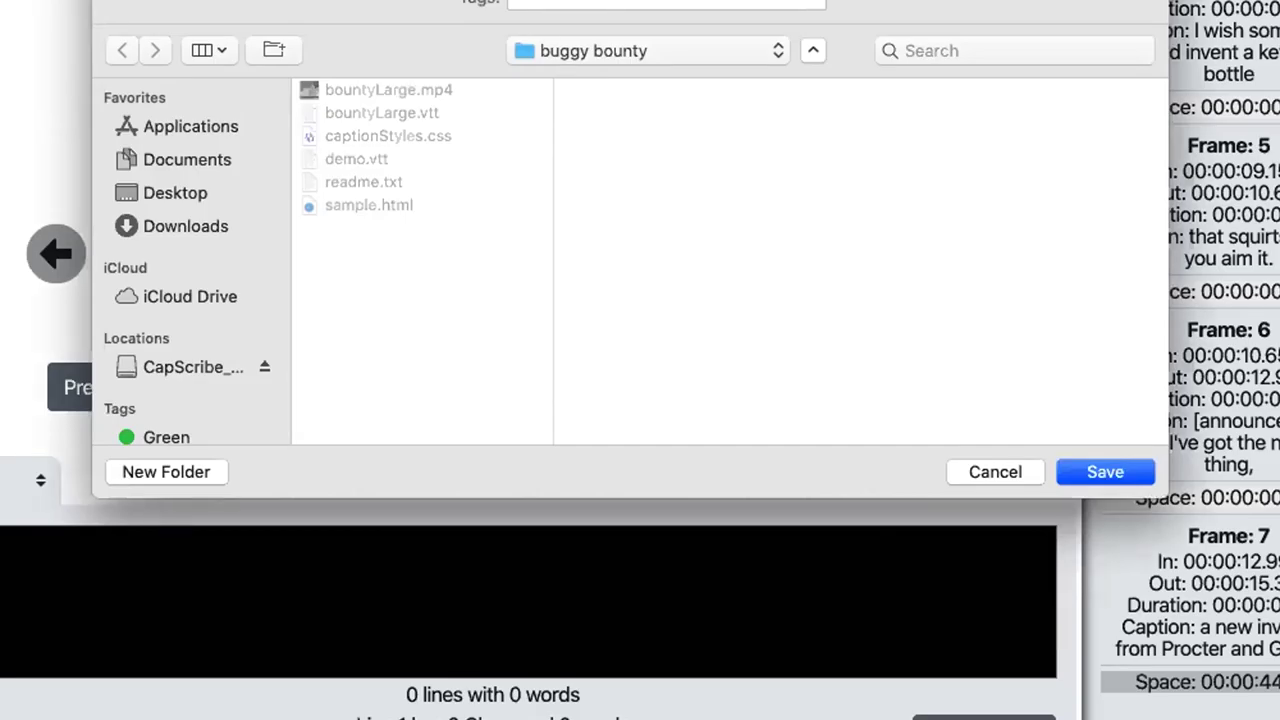
{"action": "key", "text": "Return"}
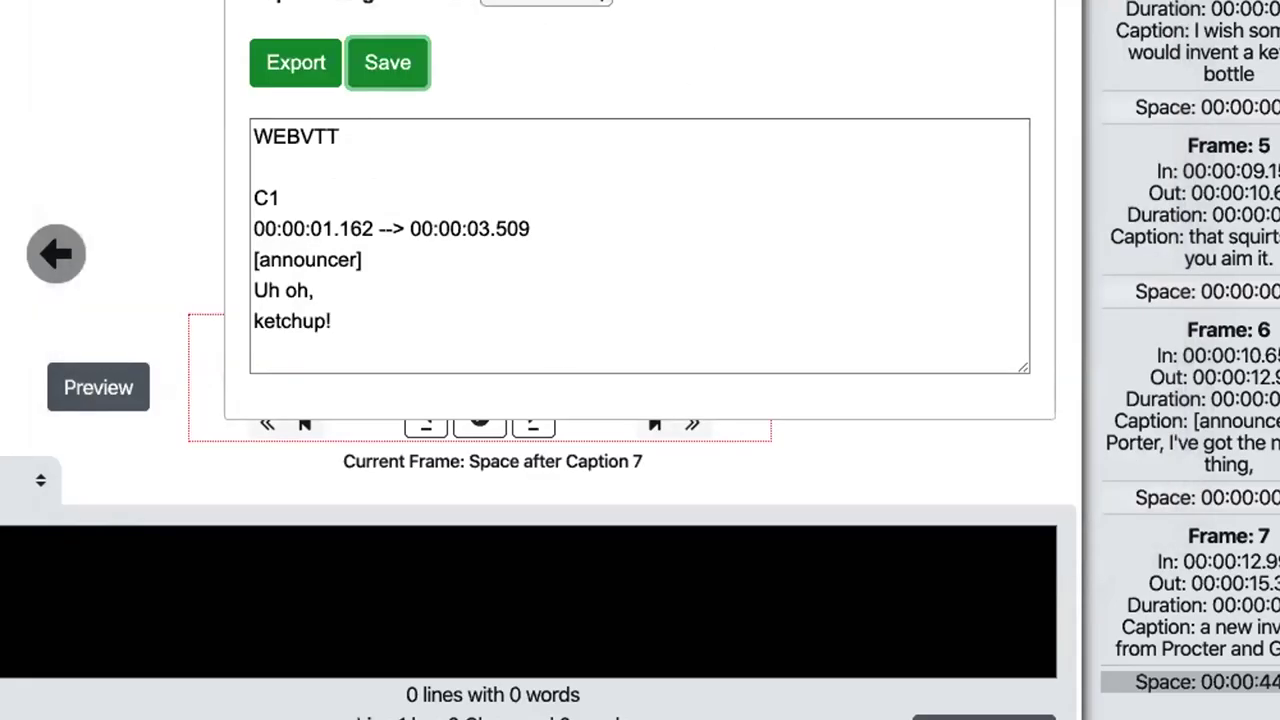
- Save another copy of the exported WebVTT captions to the Desktop as demo.vtt
{"action": "scroll", "coordinate": [801, 220], "scroll_direction": "up", "scroll_amount": 5}
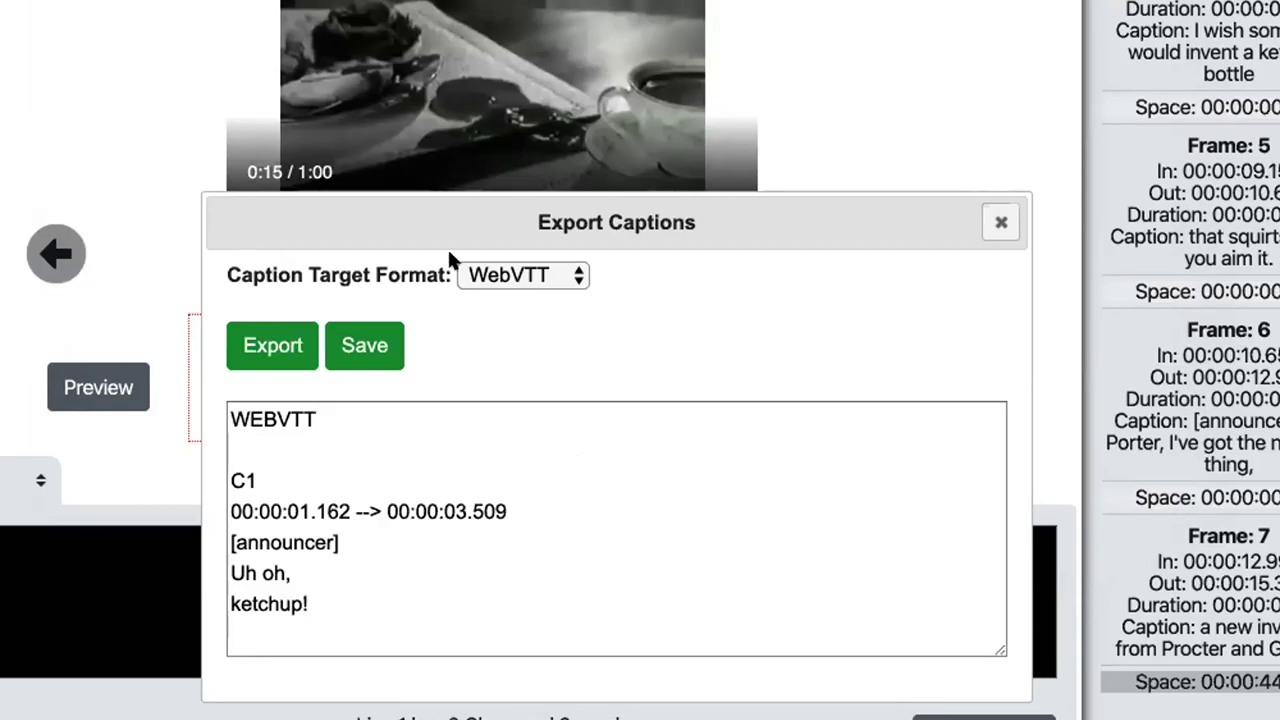
{"action": "left_click", "coordinate": [358, 334]}
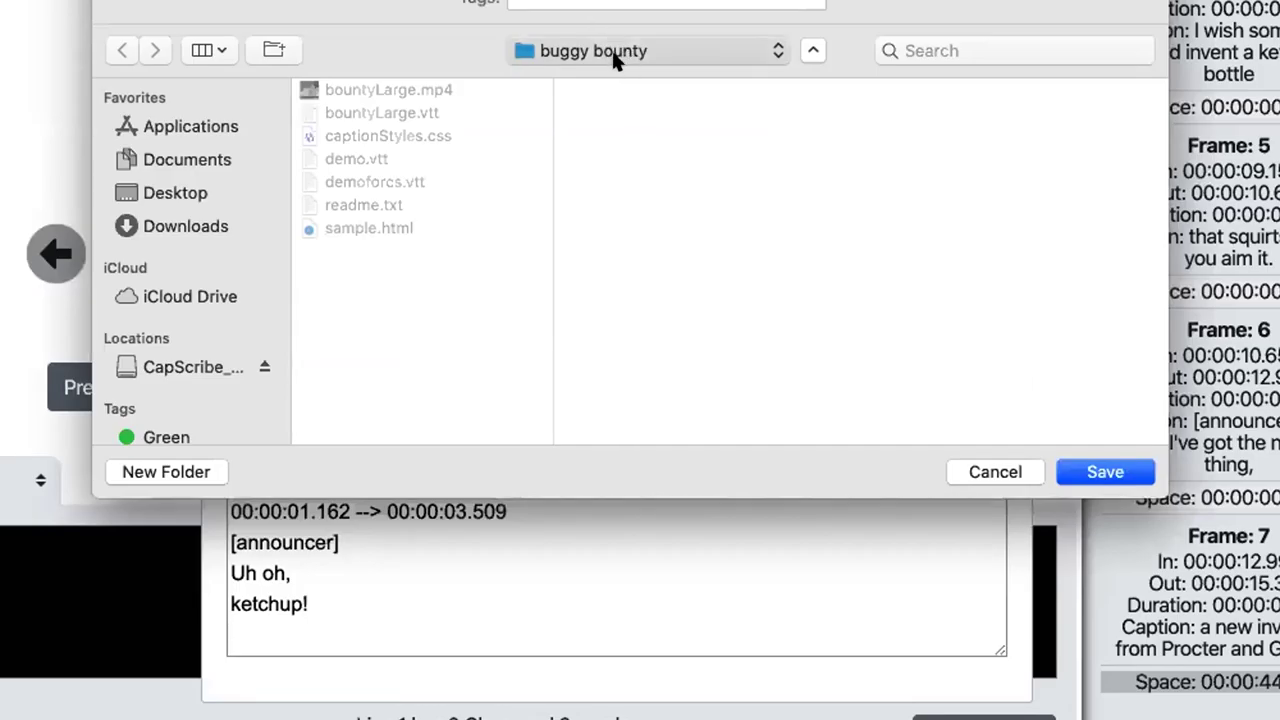
{"action": "key", "text": "super+shift+d"}
{"action": "key", "text": "shift+Tab"}
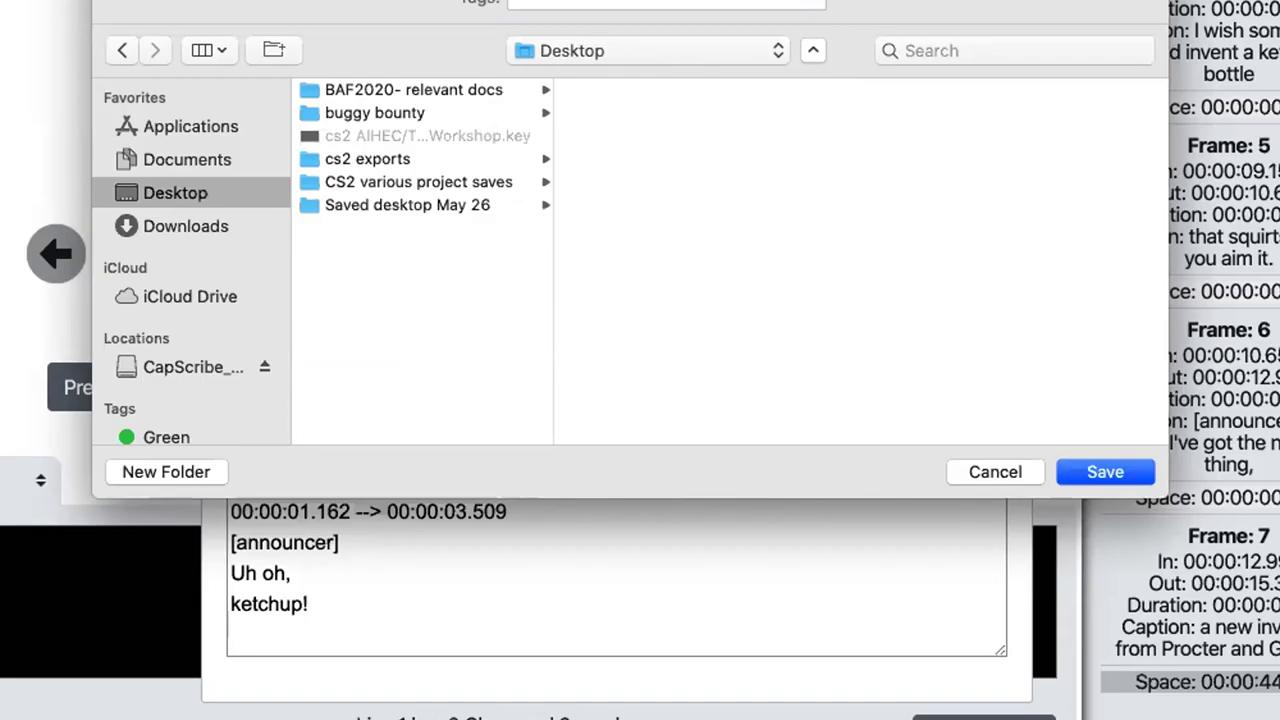
{"action": "key", "text": "Return"}
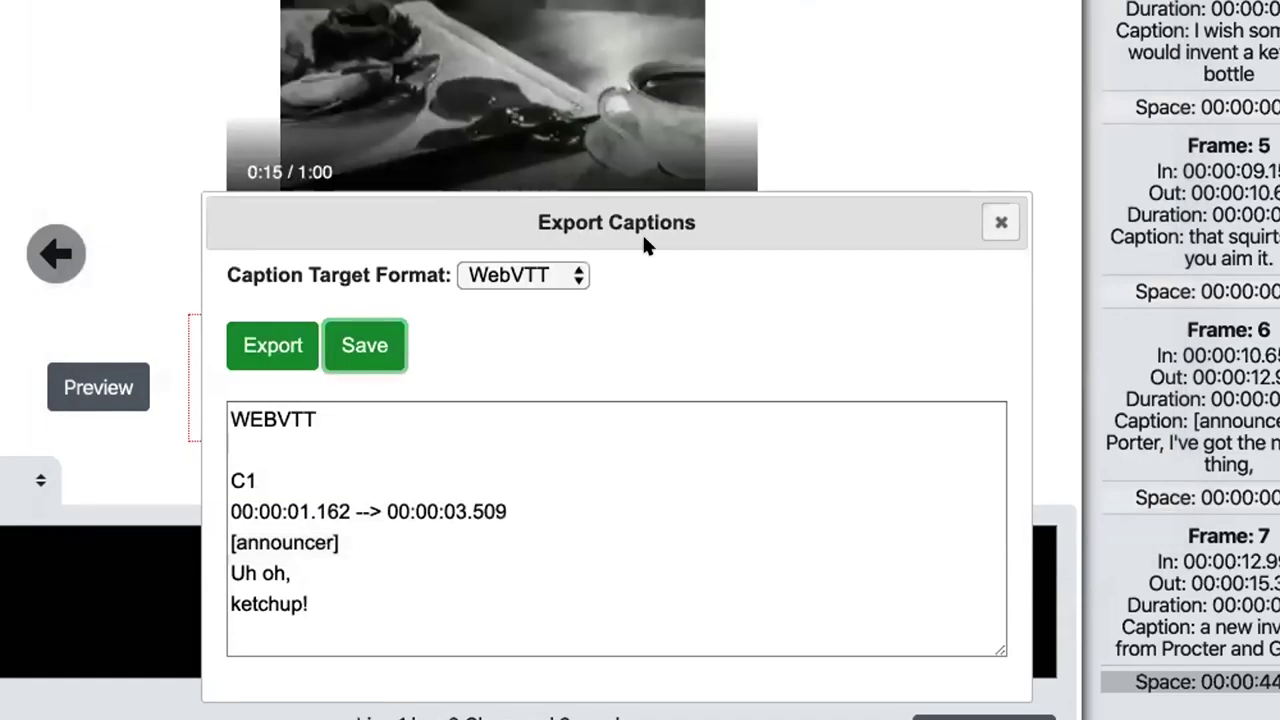
{"action": "left_click", "coordinate": [566, 201]}
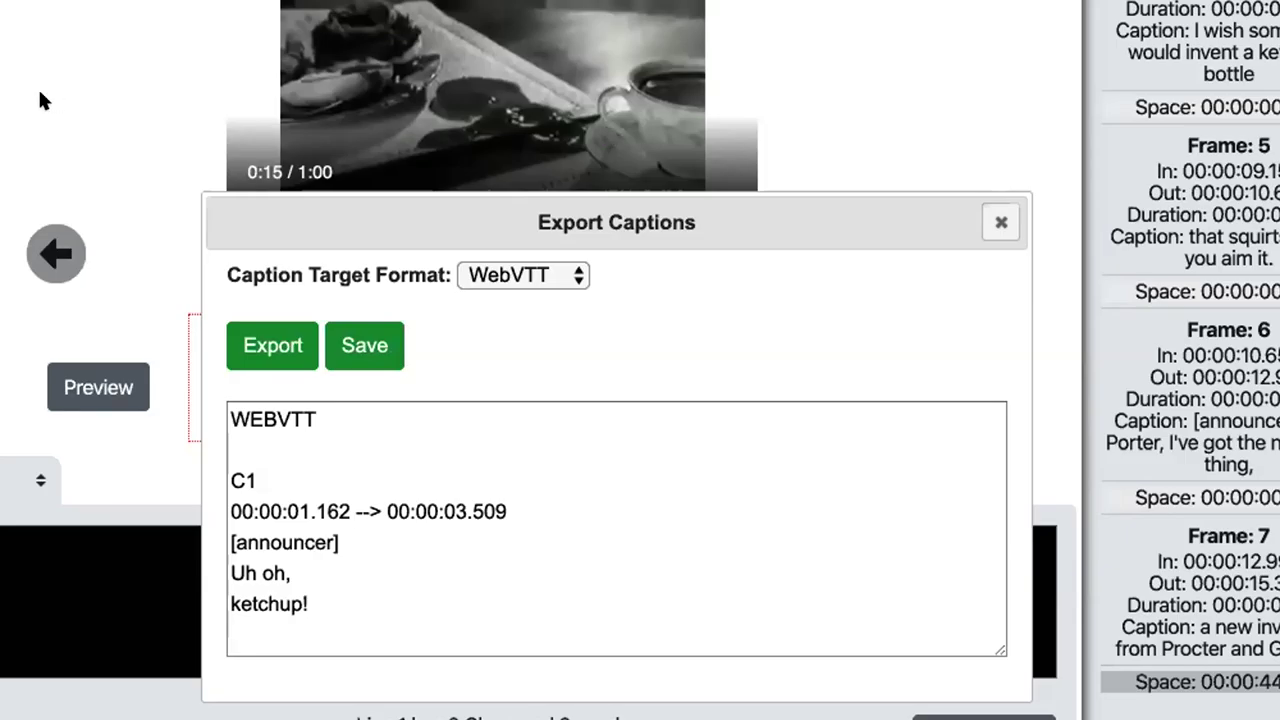
- Export a playback kit using the native HTML player and save it to the Desktop
{"action": "left_click", "coordinate": [364, 345]}
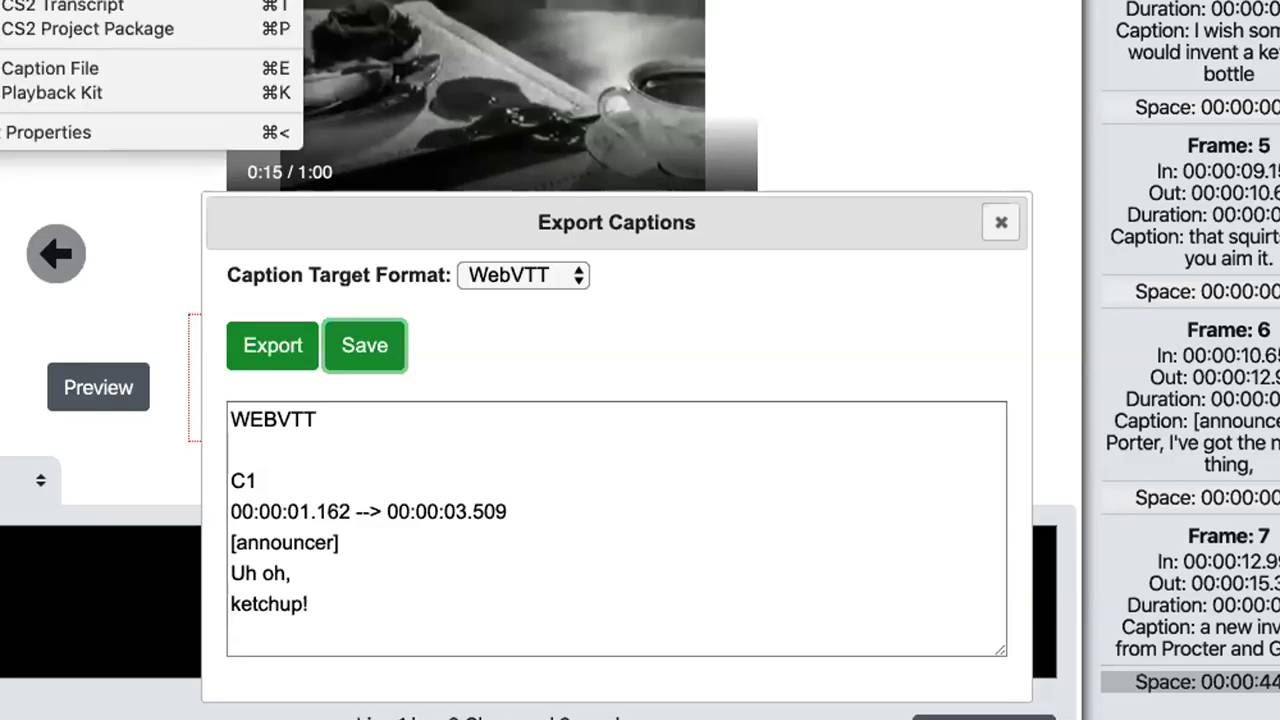
{"action": "left_click", "coordinate": [2, 92]}
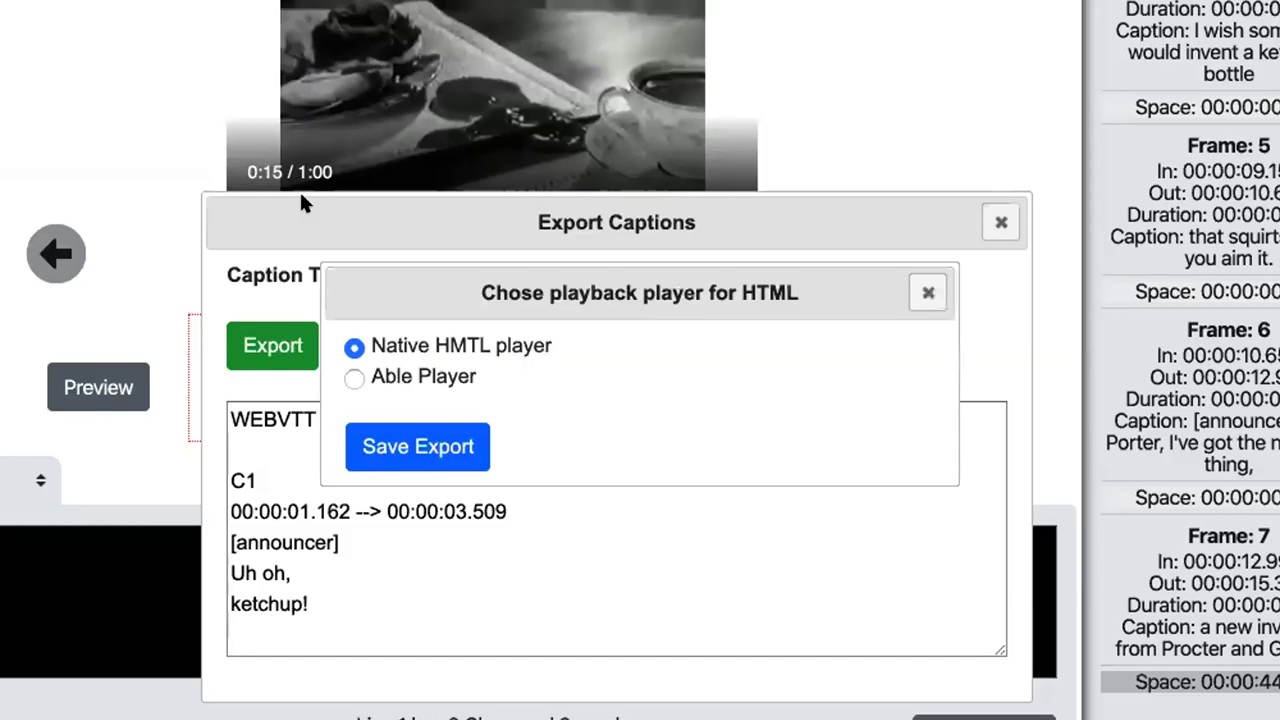
{"action": "left_click", "coordinate": [414, 432]}
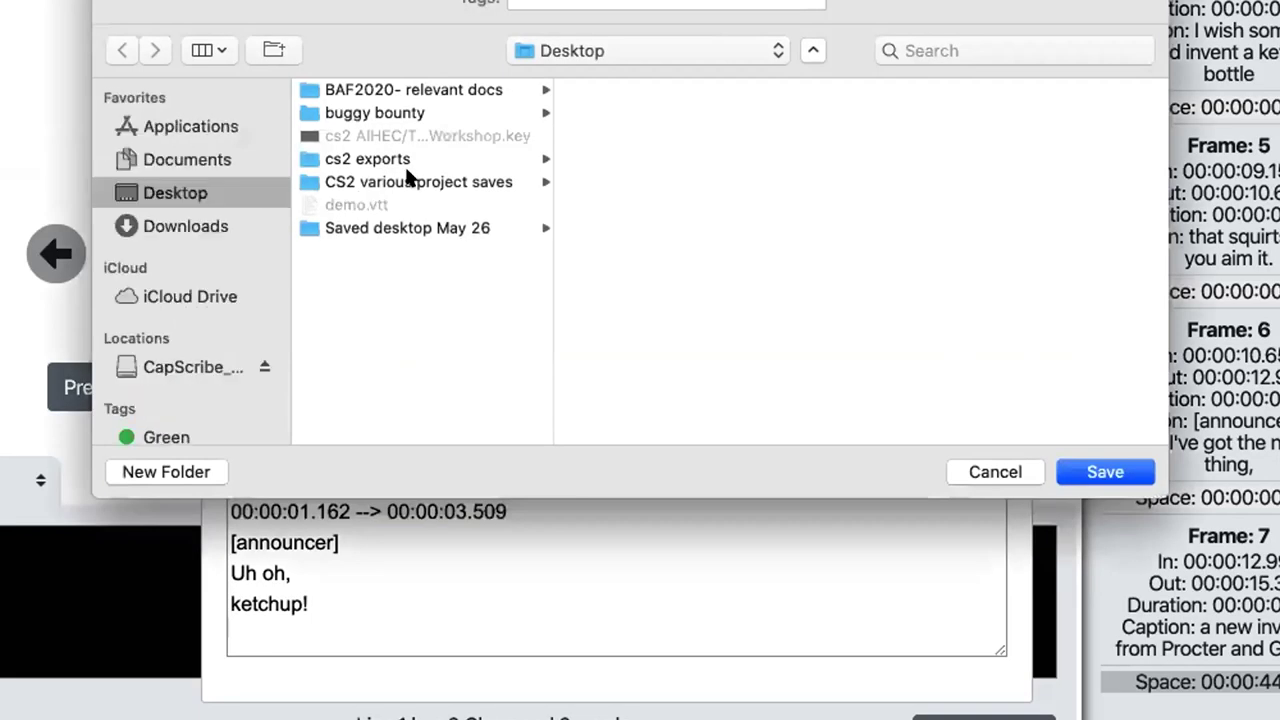
{"action": "left_click", "coordinate": [1088, 468]}
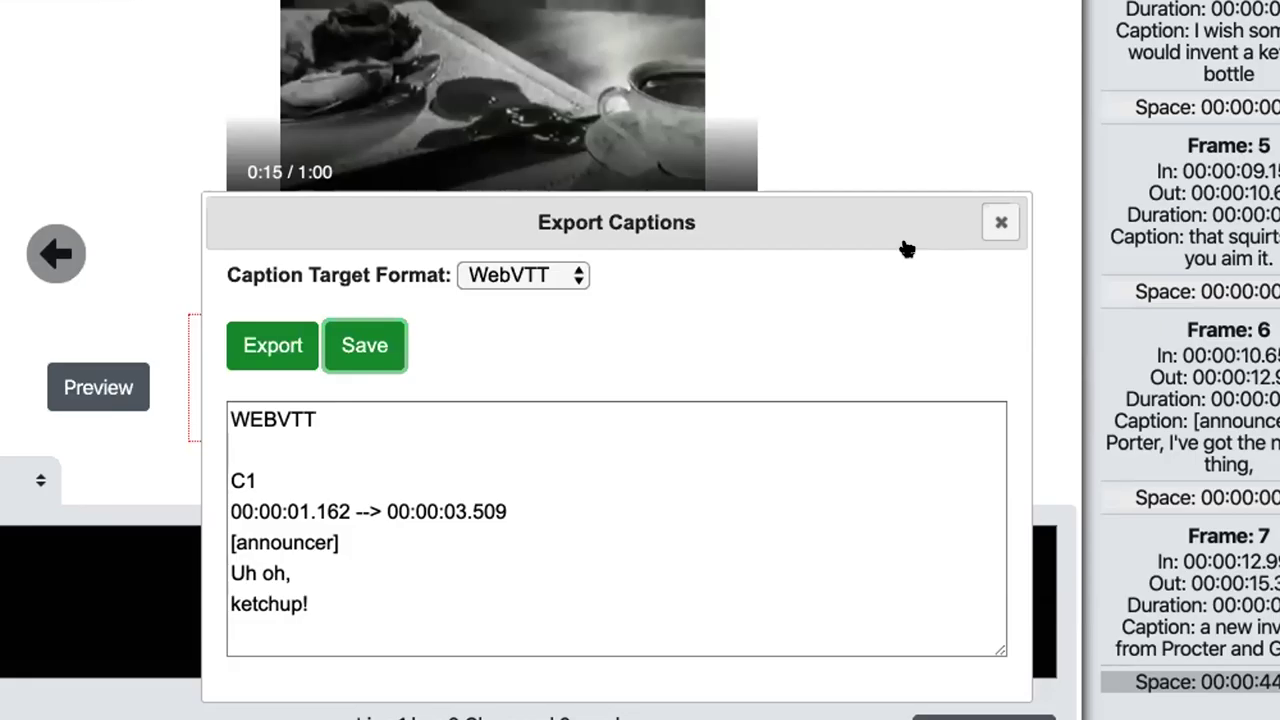
{"action": "left_click", "coordinate": [905, 248]}
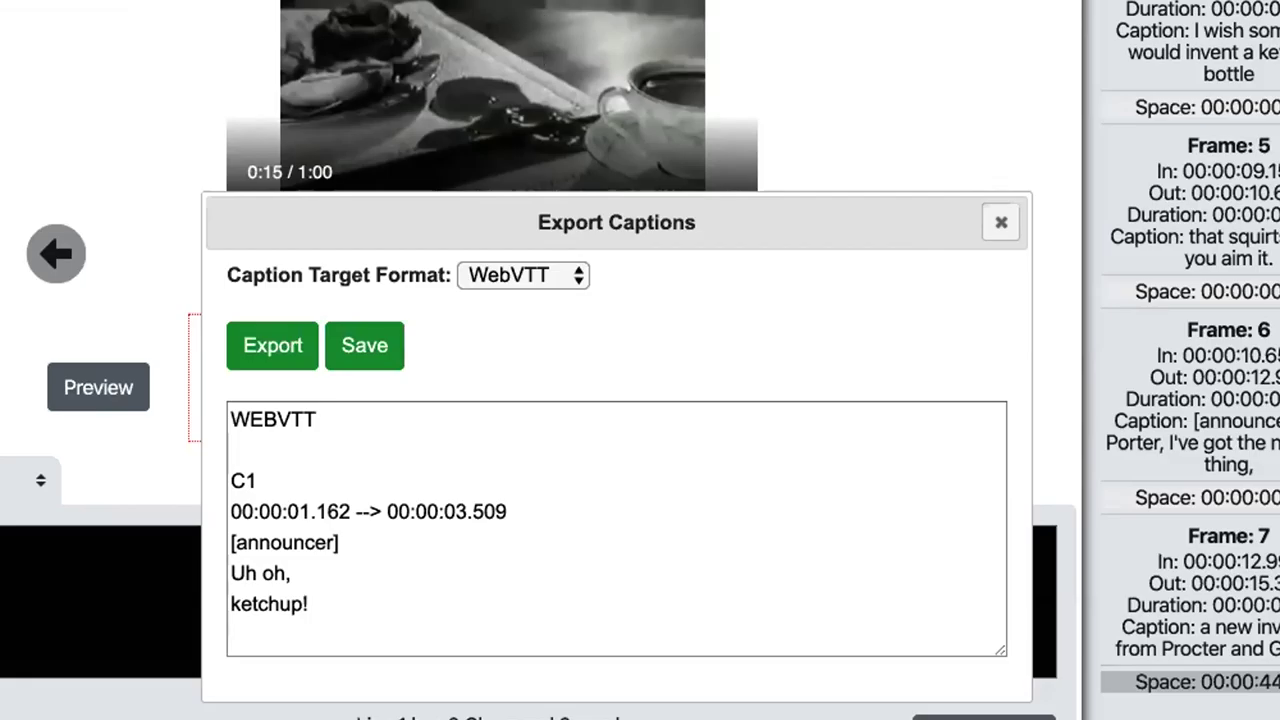
{"action": "left_click", "coordinate": [364, 345]}
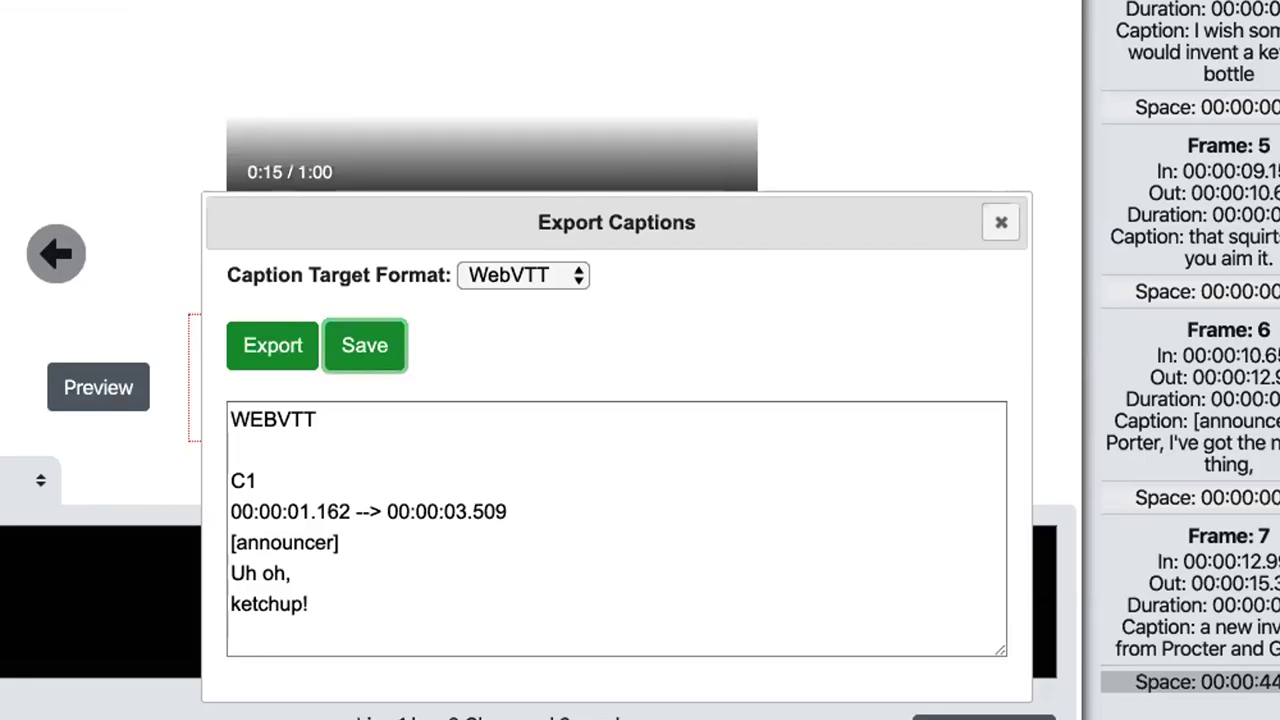